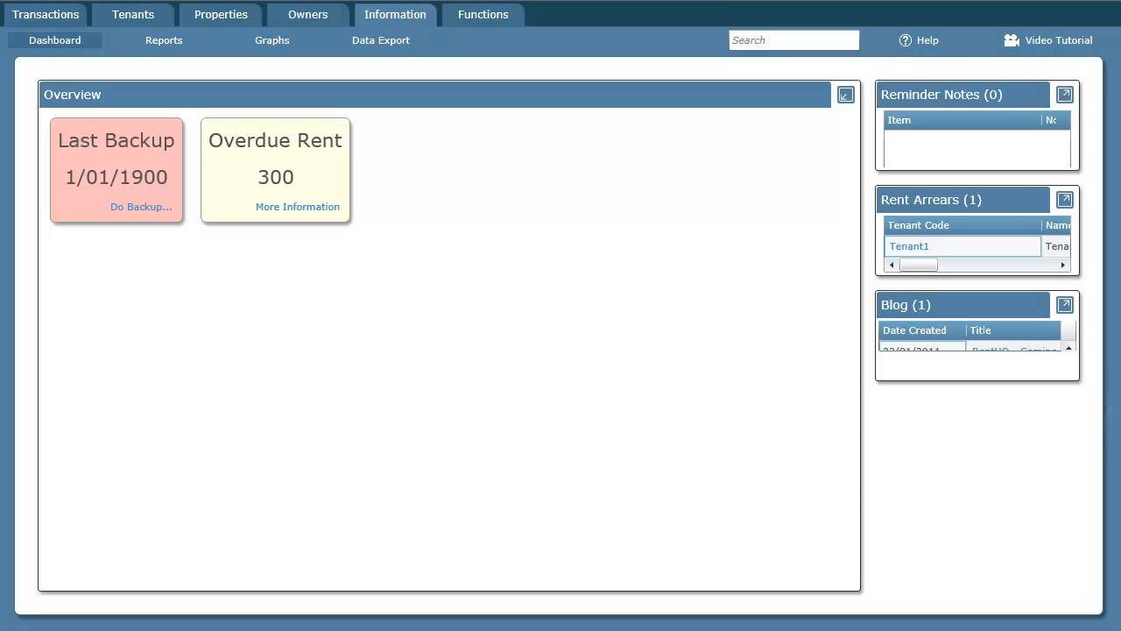
Step: Look through the tenants, properties and owners lists
{"action": "left_click", "coordinate": [147, 20]}
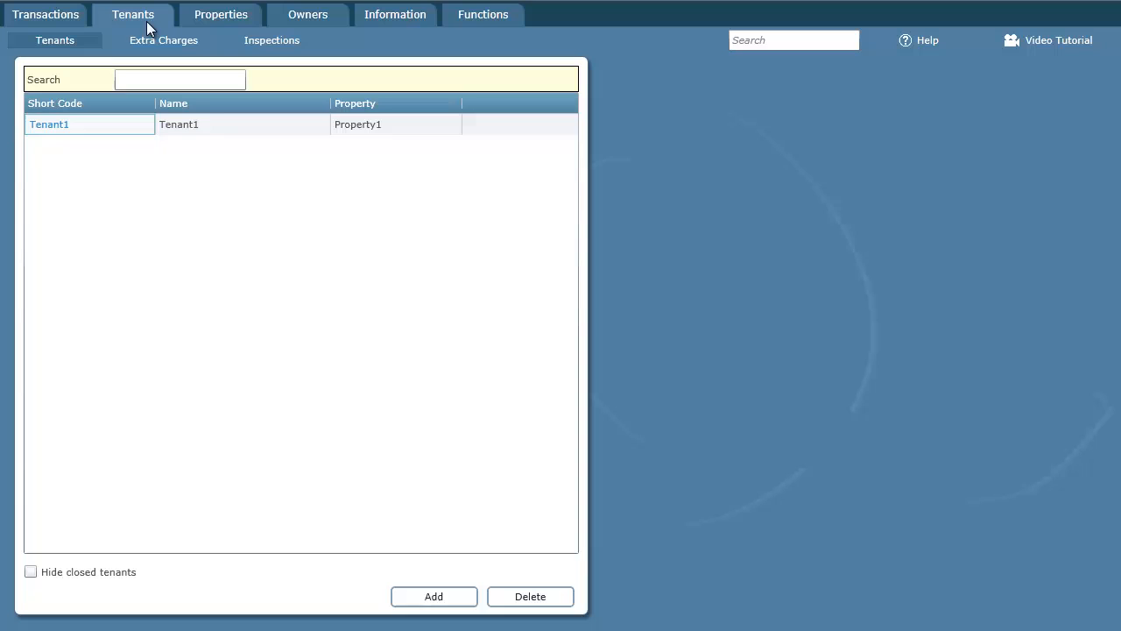
{"action": "left_click", "coordinate": [224, 17]}
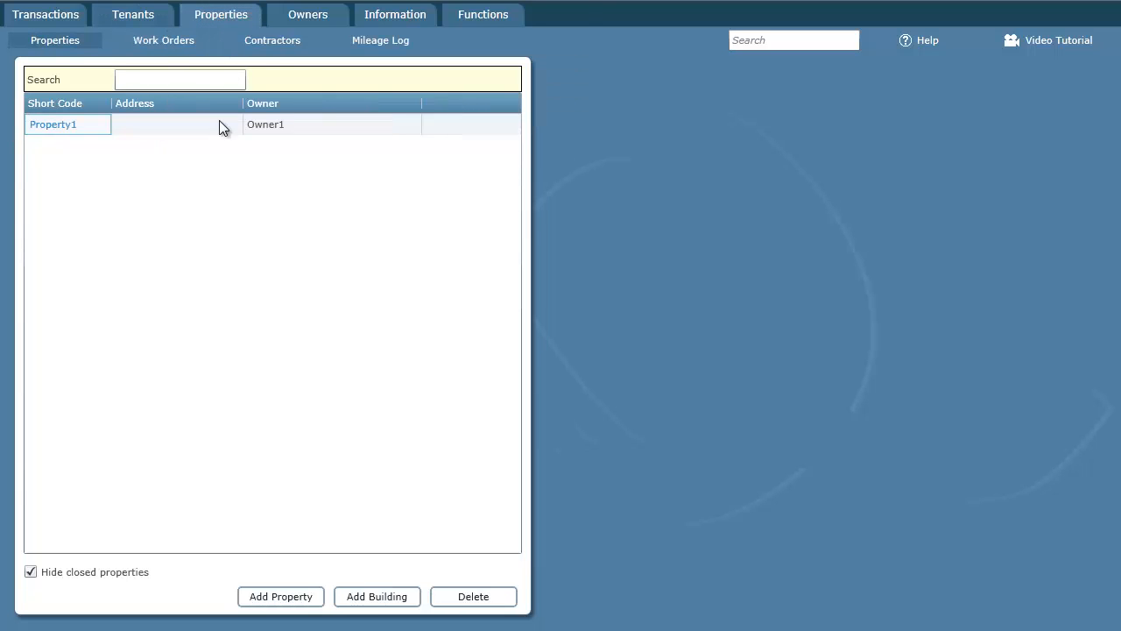
{"action": "left_click", "coordinate": [303, 21]}
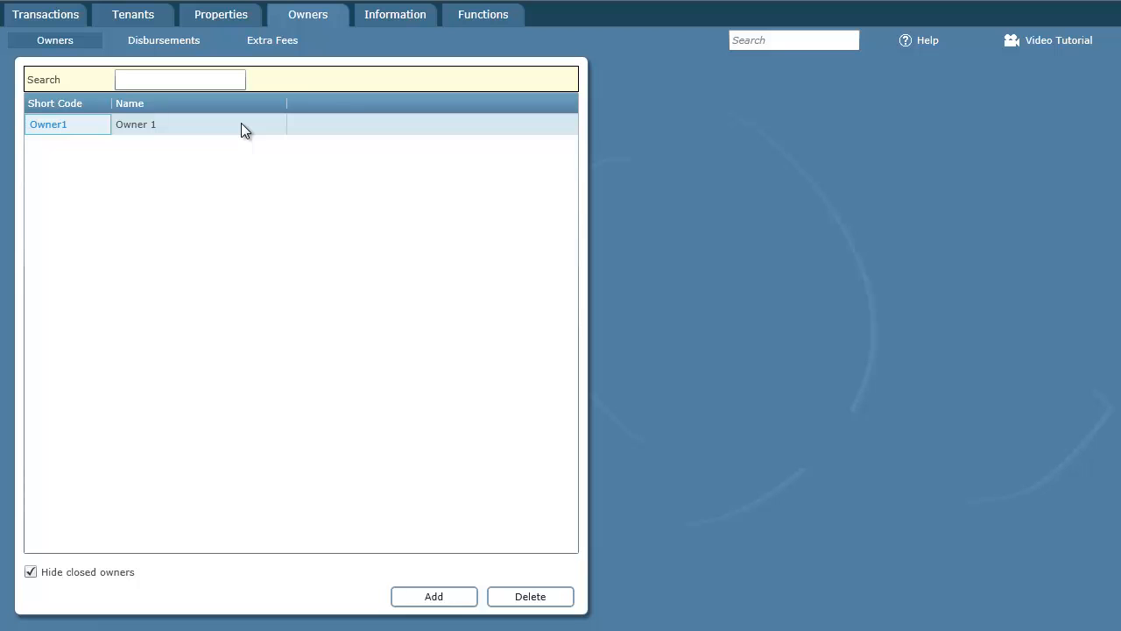
{"action": "left_click", "coordinate": [53, 127]}
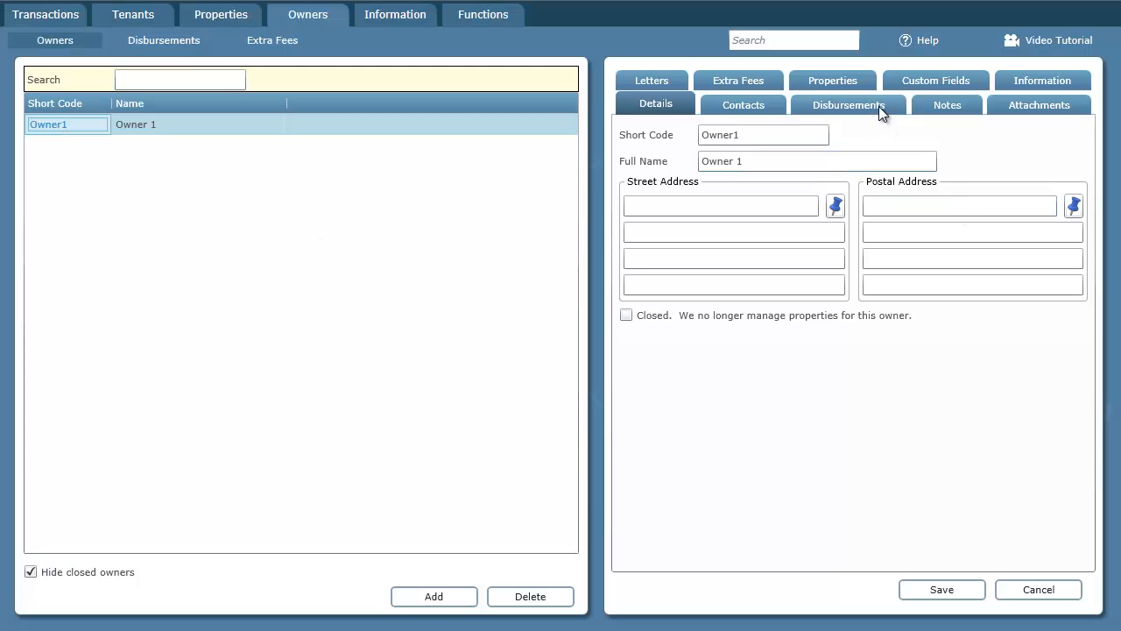
{"action": "left_click", "coordinate": [878, 103]}
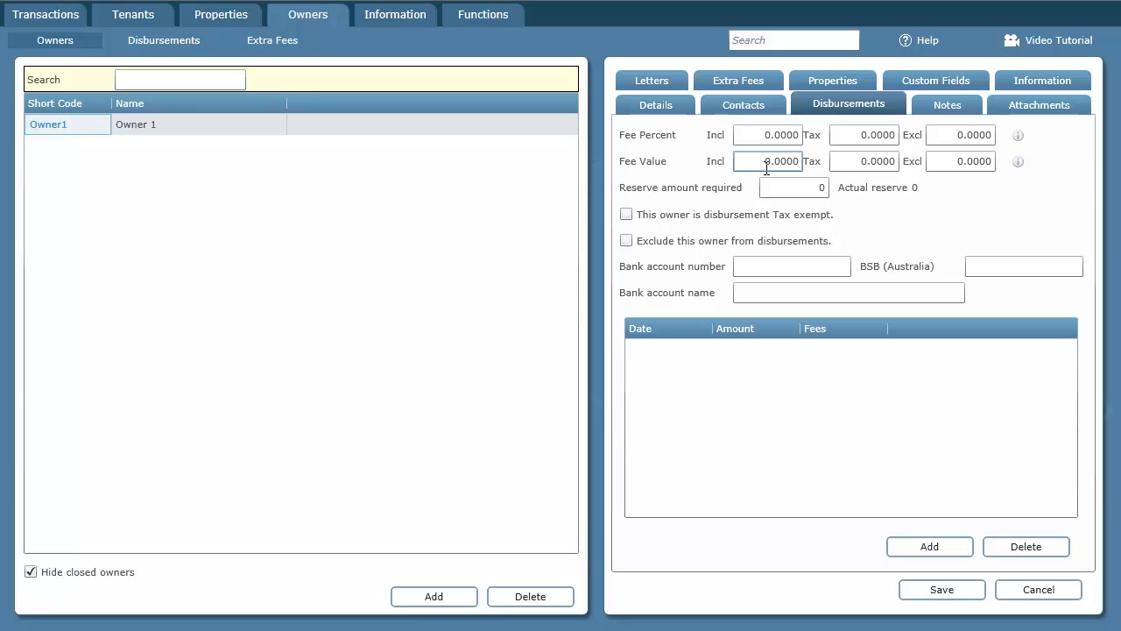
{"action": "left_click", "coordinate": [762, 135]}
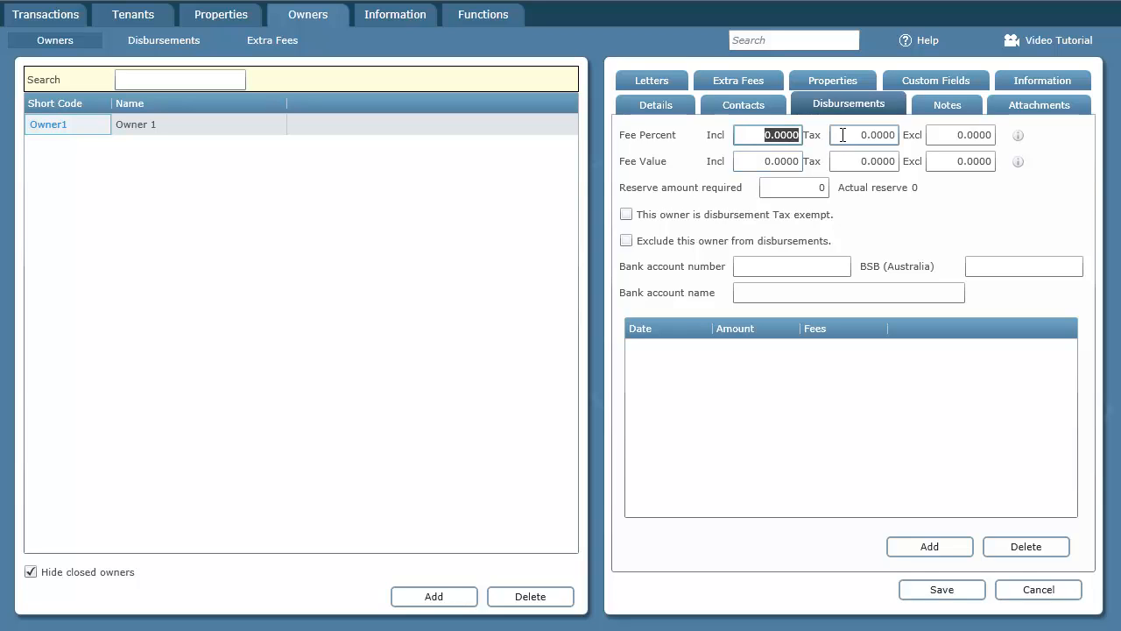
{"action": "type", "text": "10"}
{"action": "left_click", "coordinate": [1057, 592]}
Step: In the setup options, set the tax rate on disbursement fees to 15% and the tax name to GST, and save
{"action": "left_click", "coordinate": [497, 18]}
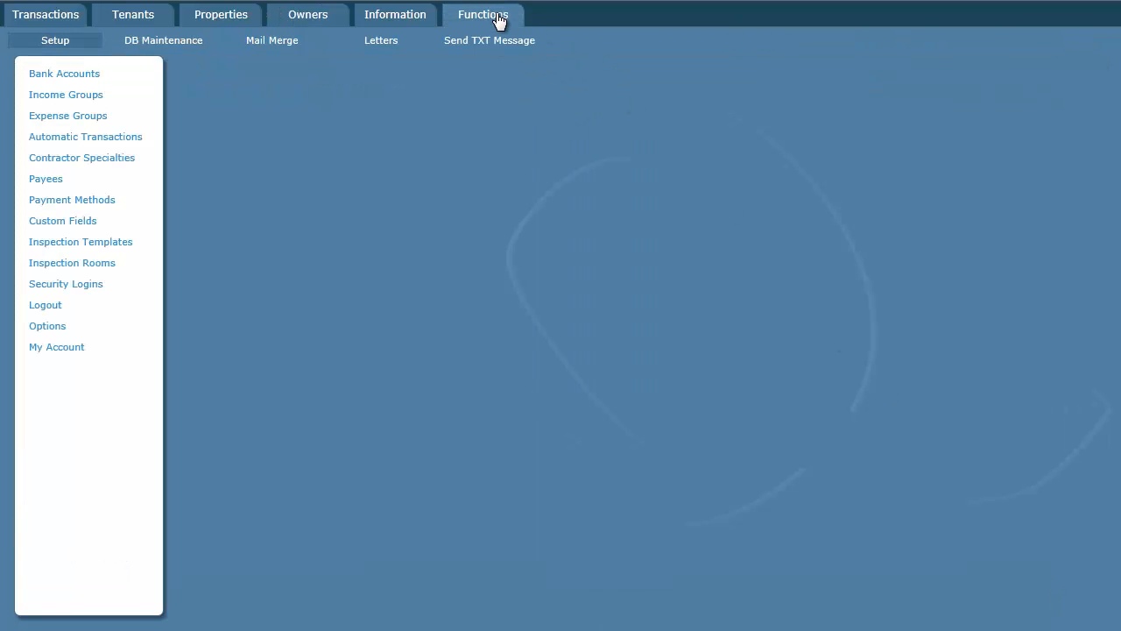
{"action": "left_click", "coordinate": [47, 328]}
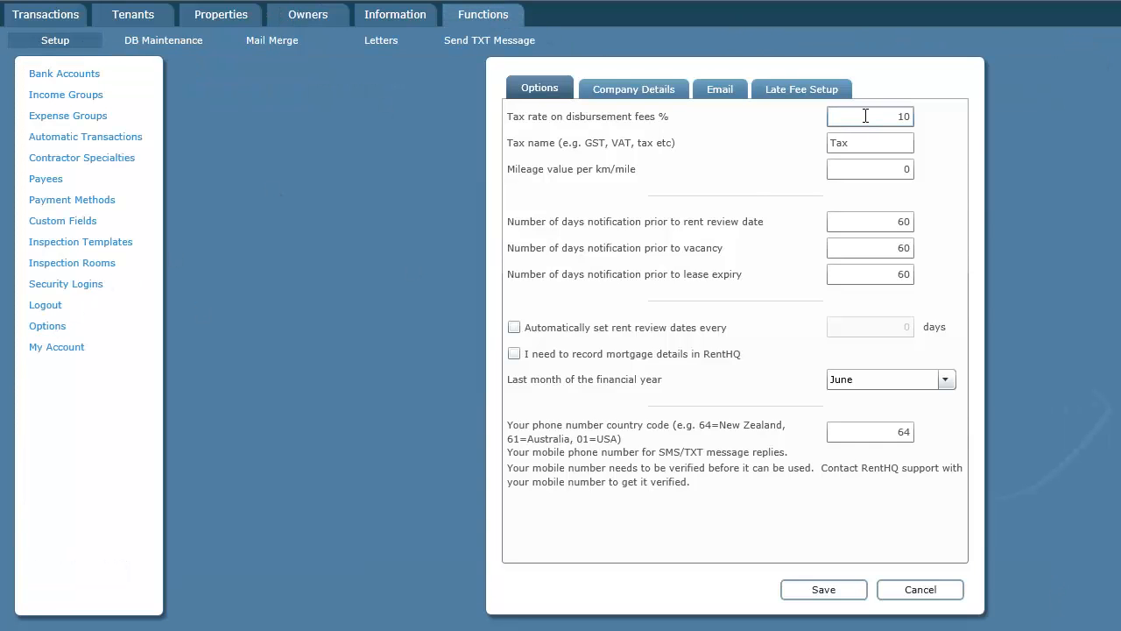
{"action": "left_click", "coordinate": [865, 116]}
{"action": "type", "text": "15"}
{"action": "key", "text": "Tab"}
{"action": "left_click_drag", "start_coordinate": [885, 142], "coordinate": [783, 148]}
{"action": "type", "text": "GST"}
{"action": "left_click", "coordinate": [834, 588]}
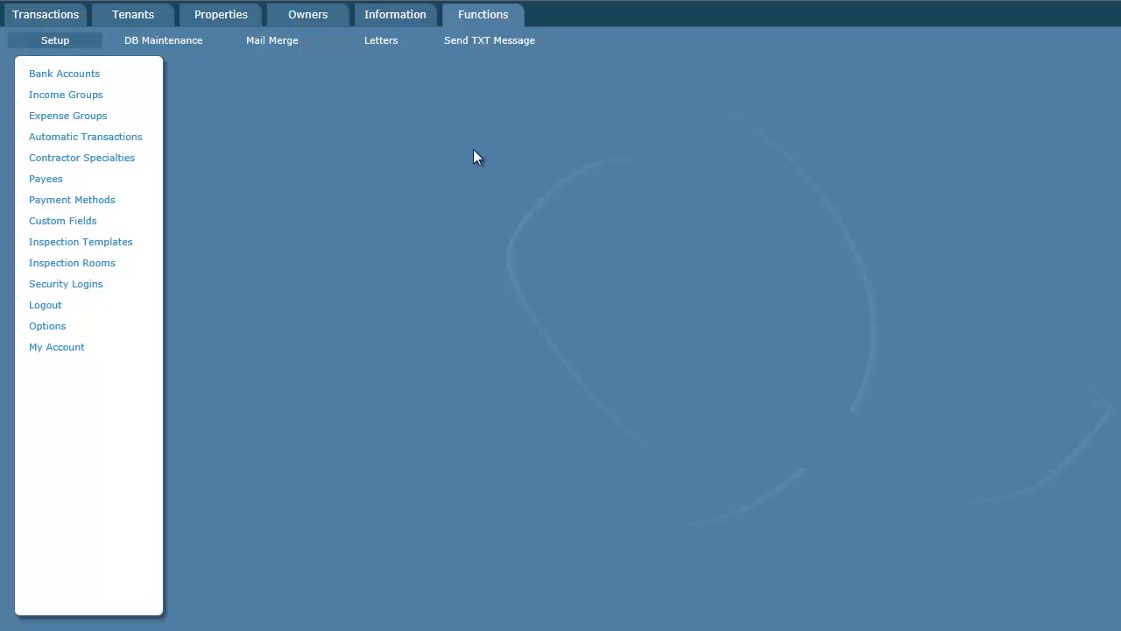
Step: Set Owner1's disbursement fee percent to 8 excluding GST
{"action": "left_click", "coordinate": [323, 17]}
{"action": "left_click", "coordinate": [57, 128]}
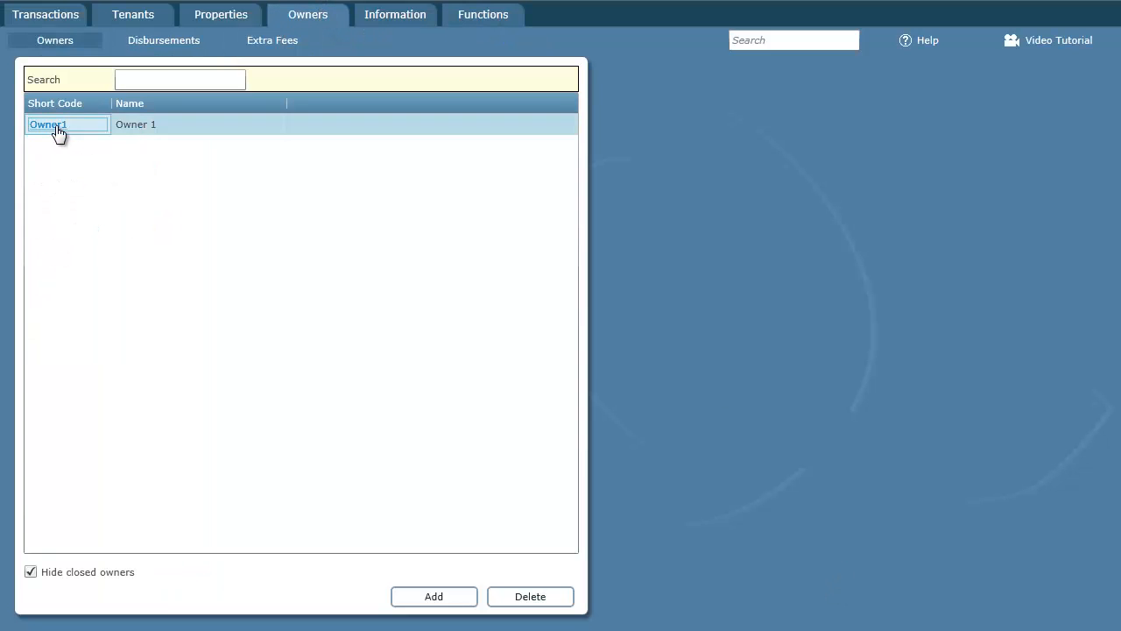
{"action": "left_click", "coordinate": [859, 102]}
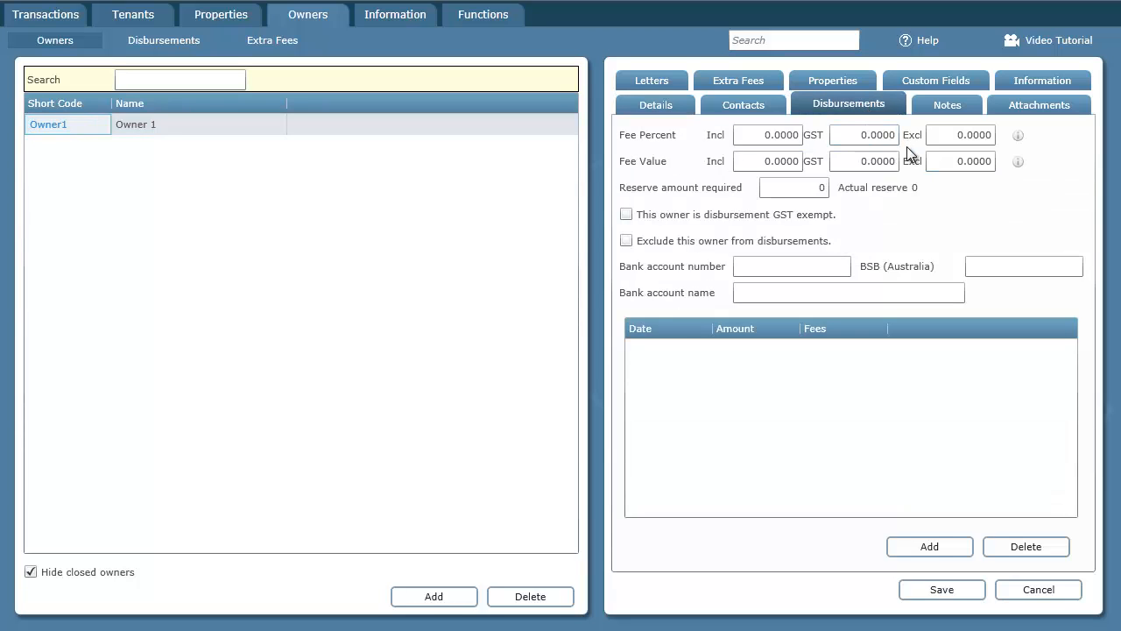
{"action": "left_click", "coordinate": [934, 136]}
{"action": "left_click_drag", "start_coordinate": [937, 135], "coordinate": [1059, 133]}
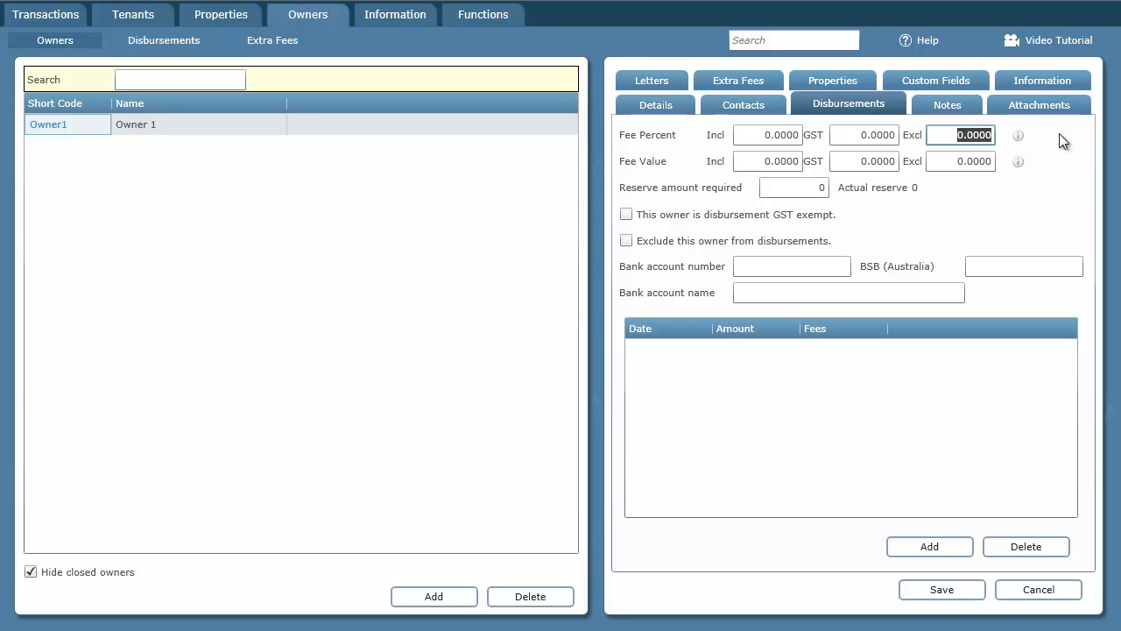
{"action": "type", "text": "8"}
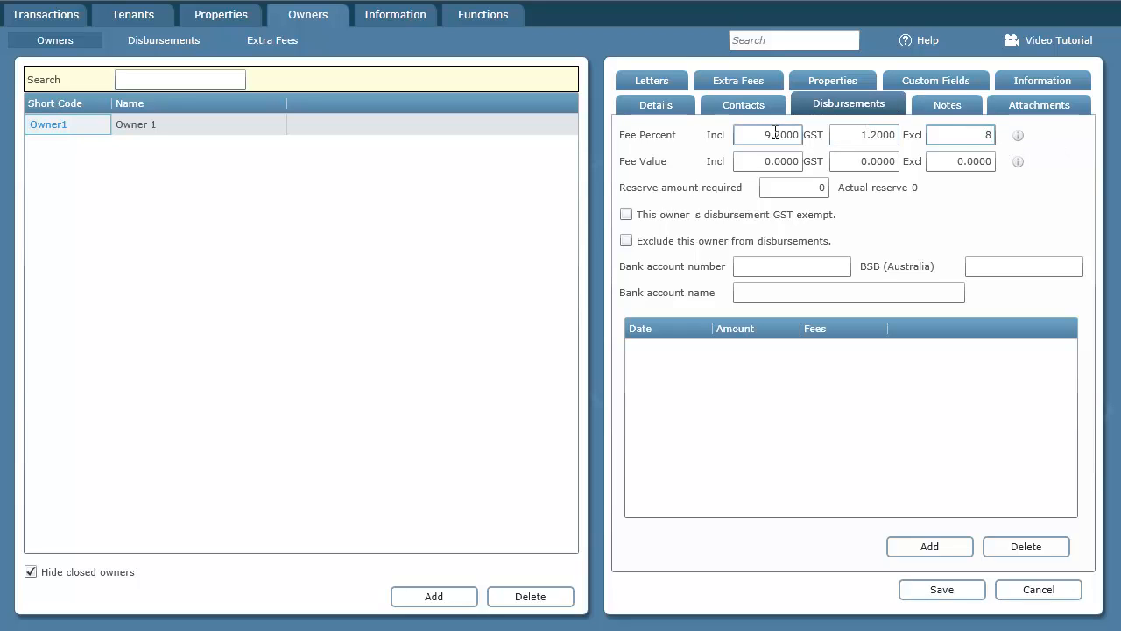
Step: Set Owner1's disbursement fee percent to 10 including GST
{"action": "left_click_drag", "start_coordinate": [753, 135], "coordinate": [847, 134]}
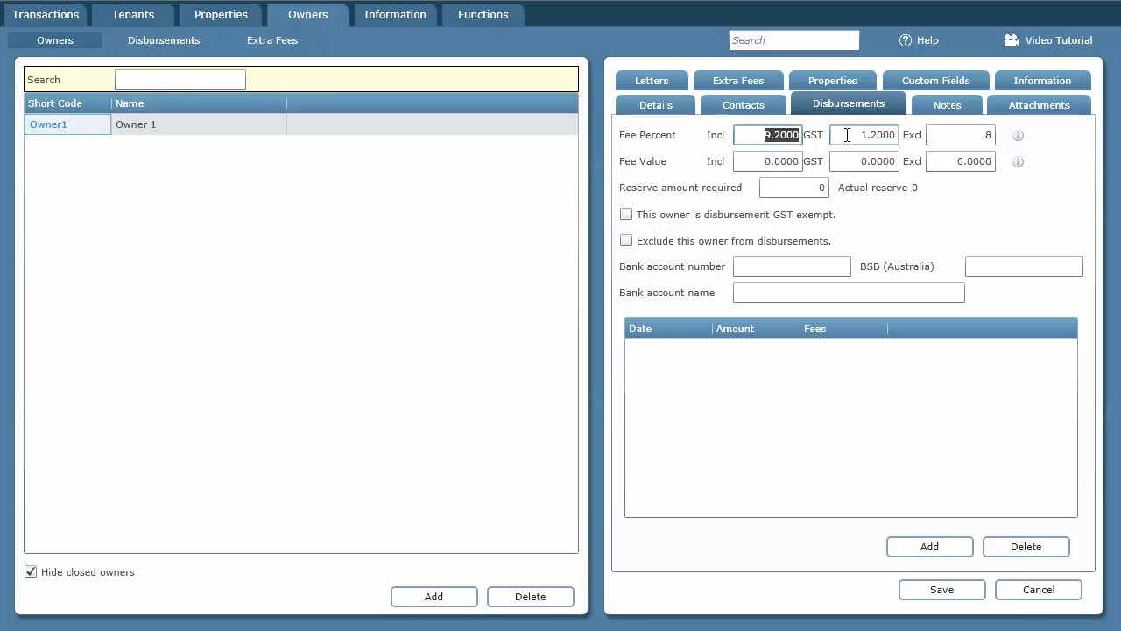
{"action": "type", "text": "10"}
{"action": "left_click", "coordinate": [847, 135]}
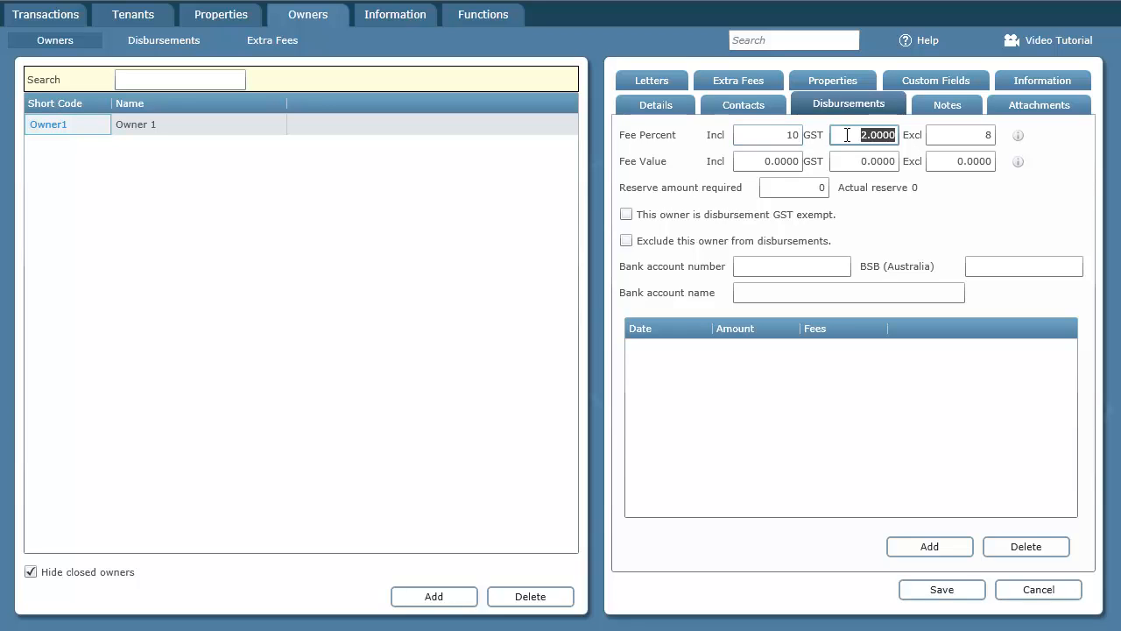
Step: Try a fee value of 50 including GST, clear it, and switch the owner's disbursement GST exemption on and off again
{"action": "left_click", "coordinate": [756, 162]}
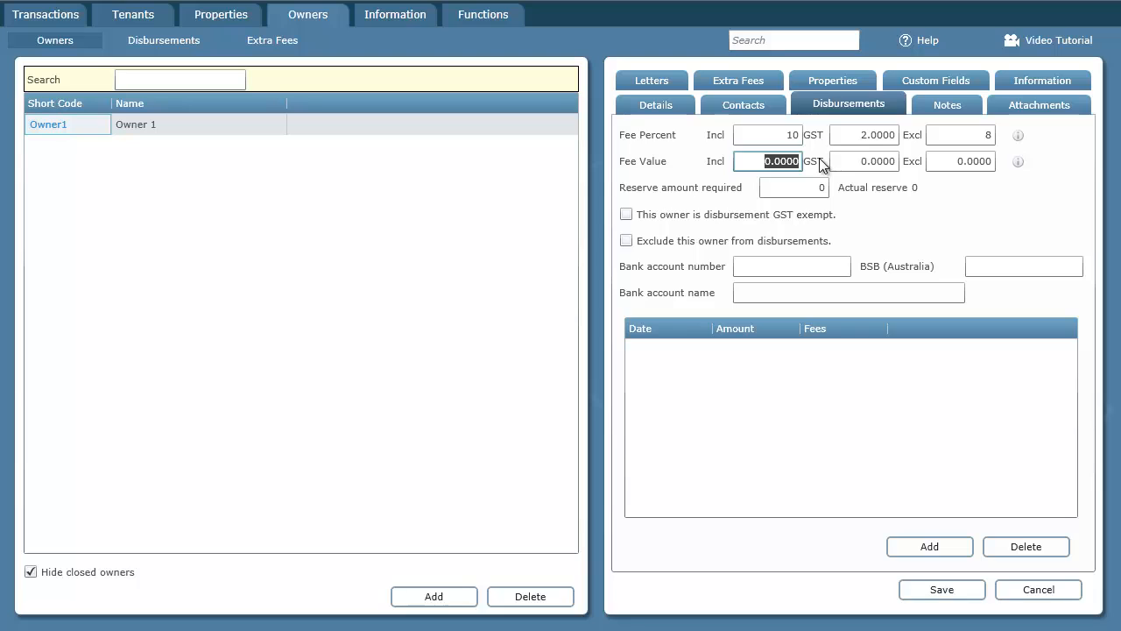
{"action": "type", "text": "50"}
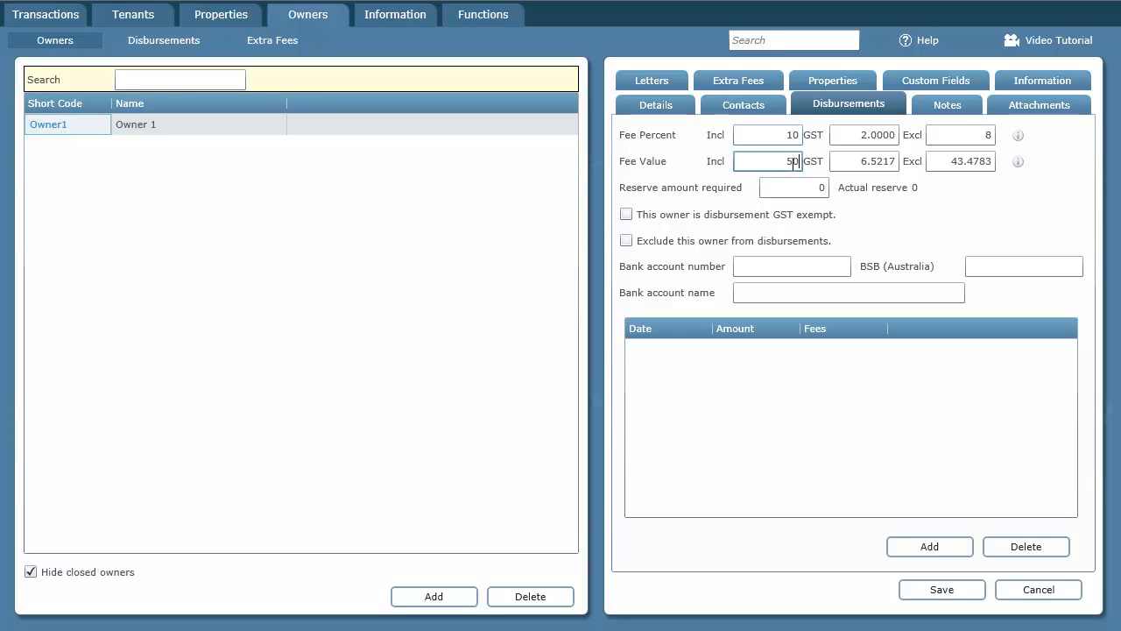
{"action": "key", "text": "BackSpace"}
{"action": "key", "text": "BackSpace"}
{"action": "left_click", "coordinate": [626, 215]}
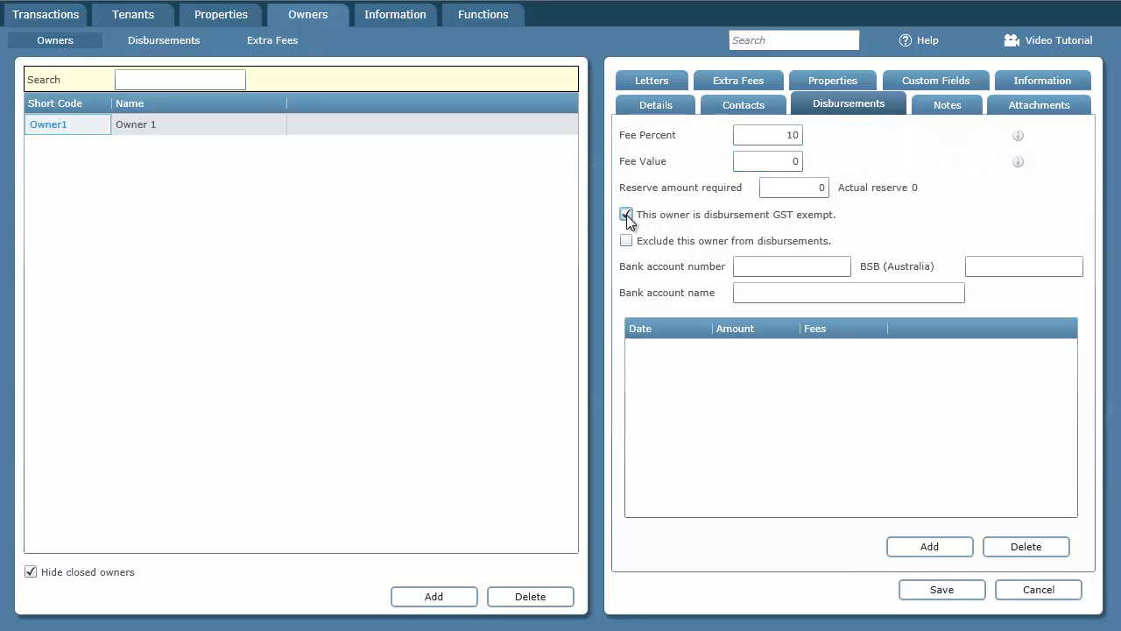
{"action": "left_click", "coordinate": [627, 214]}
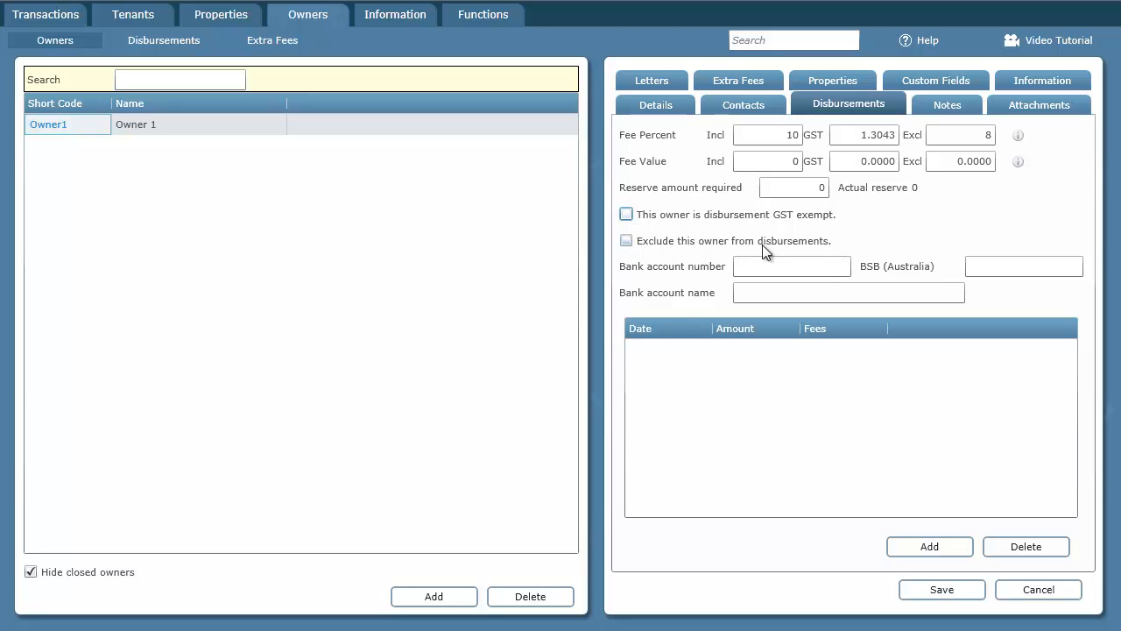
Step: Save Owner1's disbursement settings
{"action": "left_click", "coordinate": [625, 240]}
{"action": "double_click", "coordinate": [771, 135]}
{"action": "left_click", "coordinate": [943, 589]}
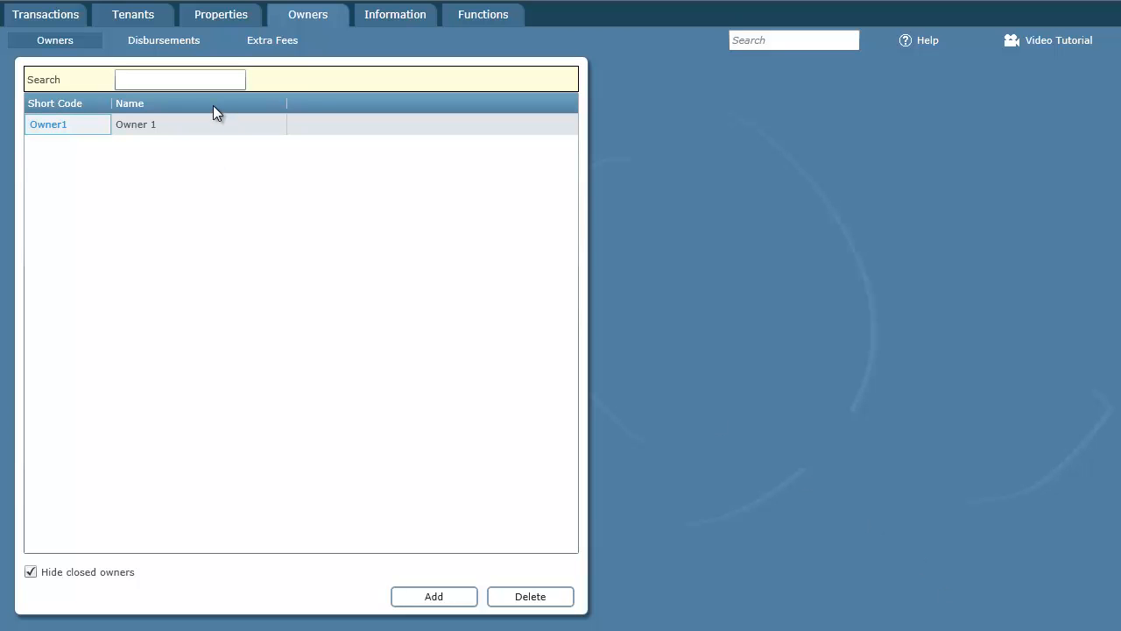
Step: Start a new cashbook transaction in the Rent group with an amount of 900
{"action": "left_click", "coordinate": [59, 18]}
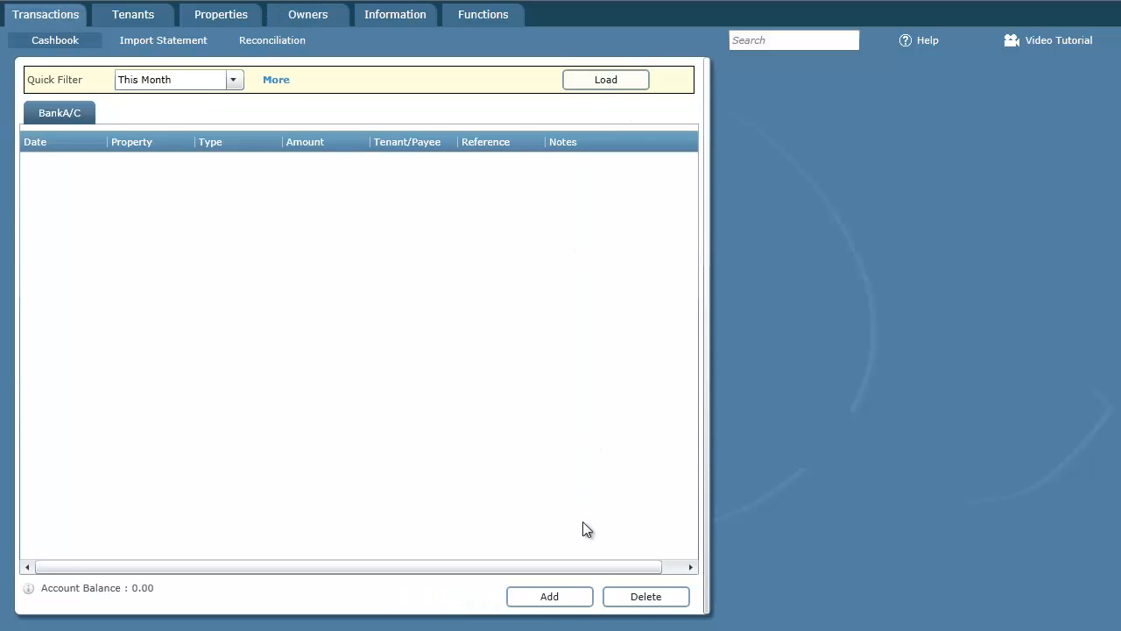
{"action": "left_click", "coordinate": [554, 598]}
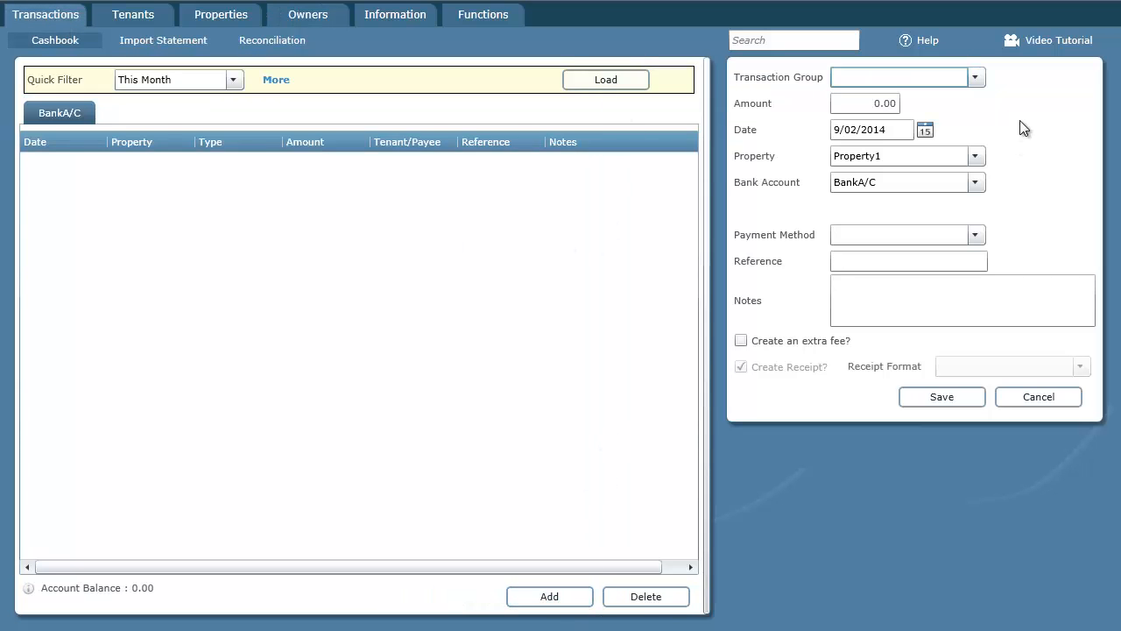
{"action": "left_click", "coordinate": [976, 77]}
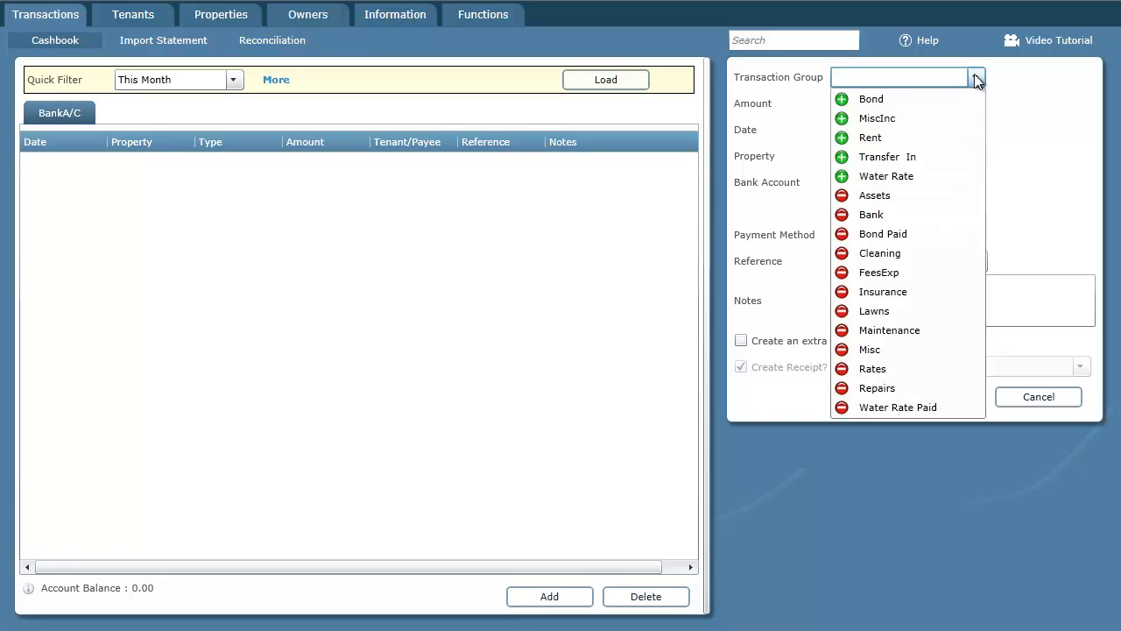
{"action": "left_click", "coordinate": [887, 138]}
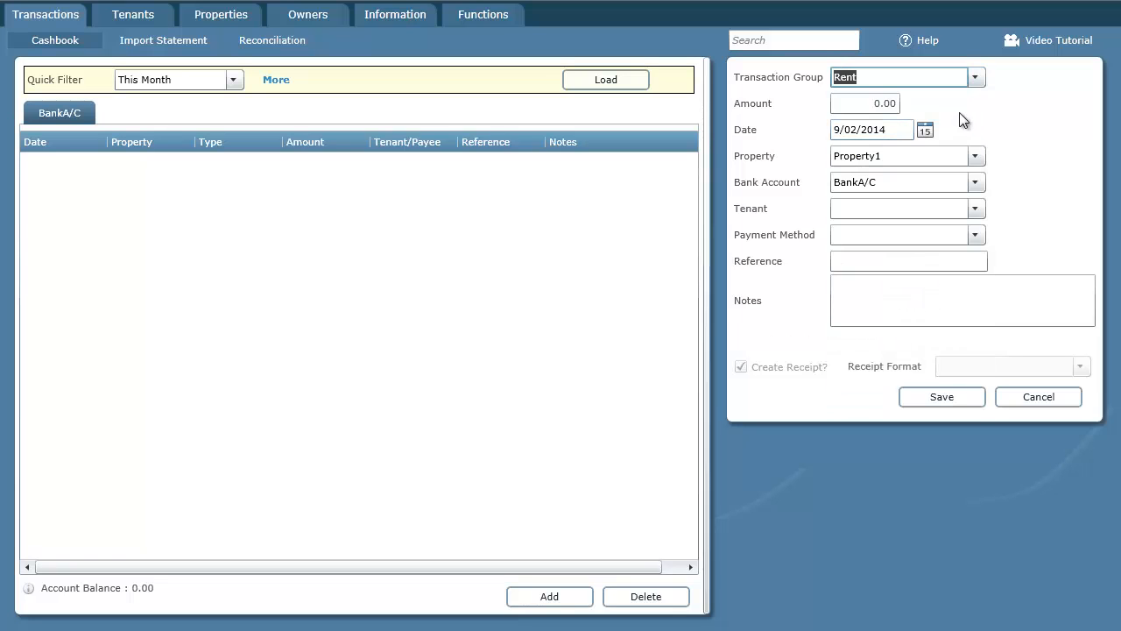
{"action": "key", "text": "Tab"}
{"action": "type", "text": "900"}
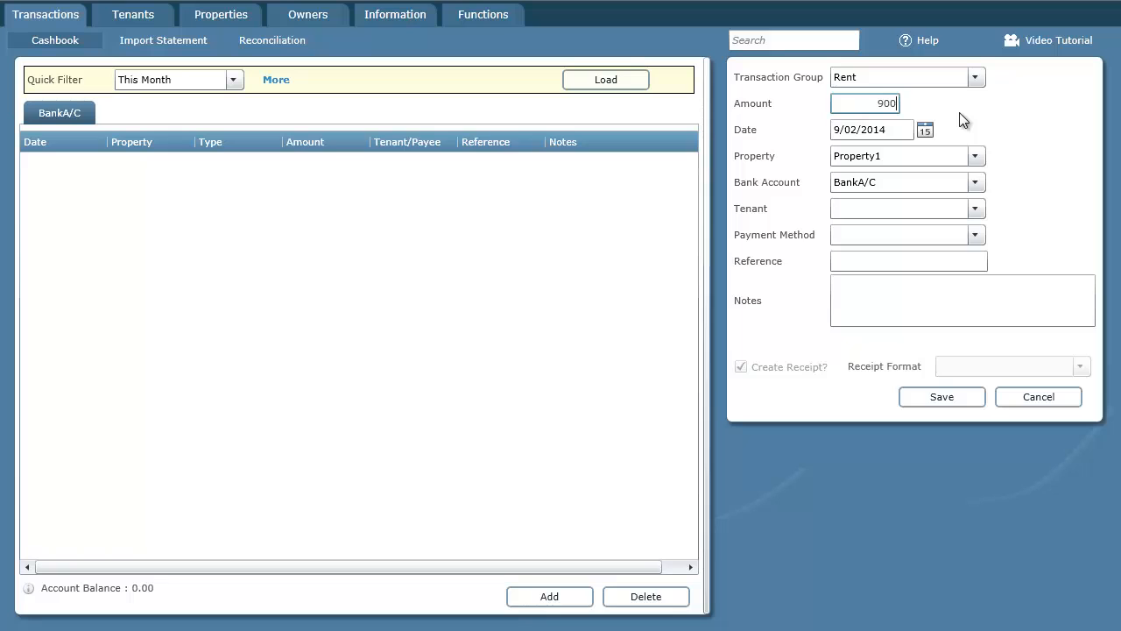
Step: Keep the suggested date, Property1 and BankA/C for the rent transaction, turn off receipt creation, save it and close the entry form
{"action": "key", "text": "Tab"}
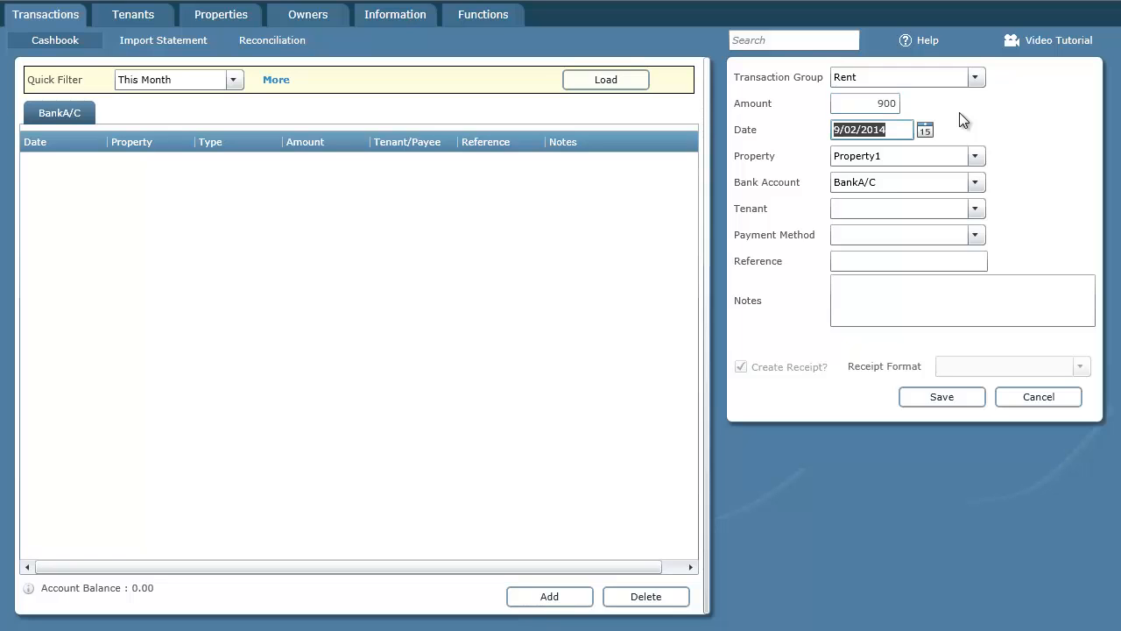
{"action": "key", "text": "Tab"}
{"action": "key", "text": "Tab"}
{"action": "key", "text": "Tab"}
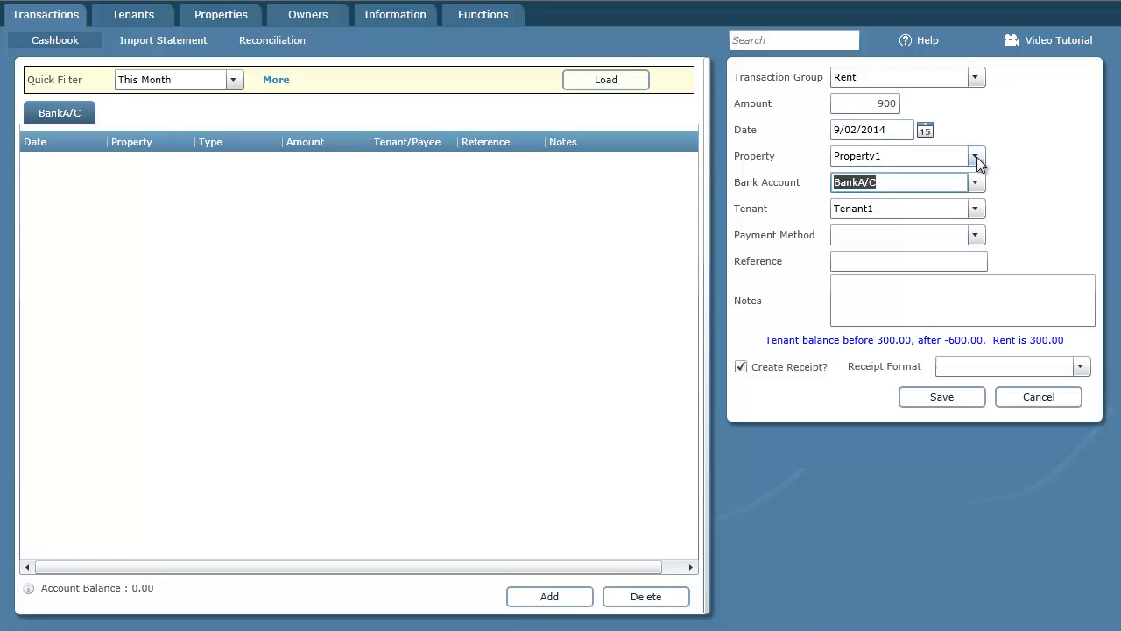
{"action": "left_click", "coordinate": [815, 362]}
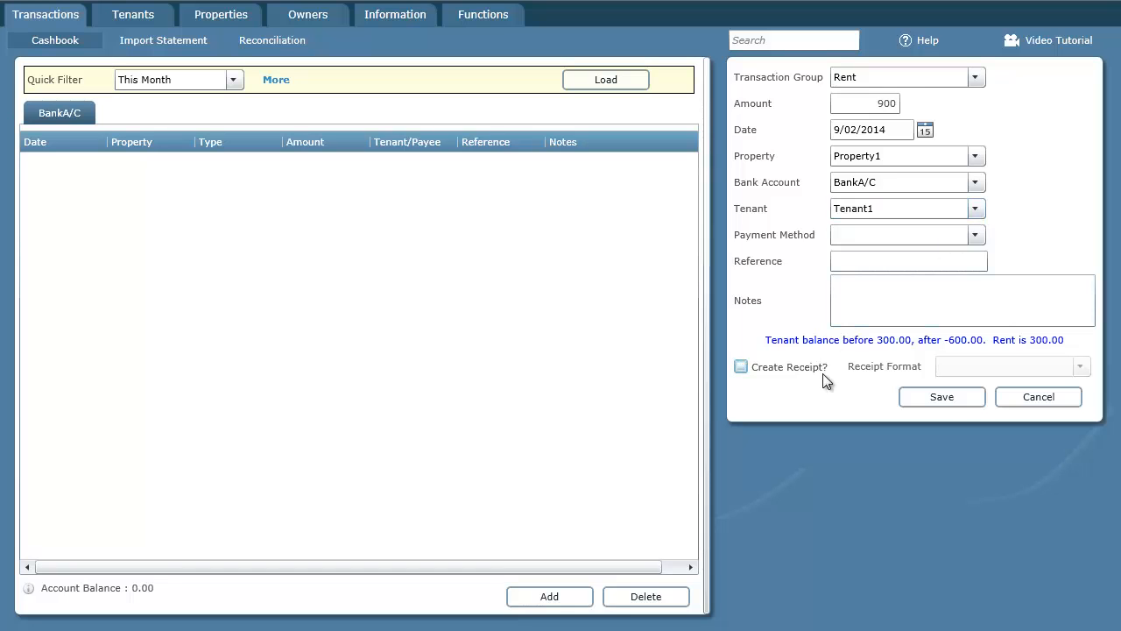
{"action": "left_click", "coordinate": [950, 399]}
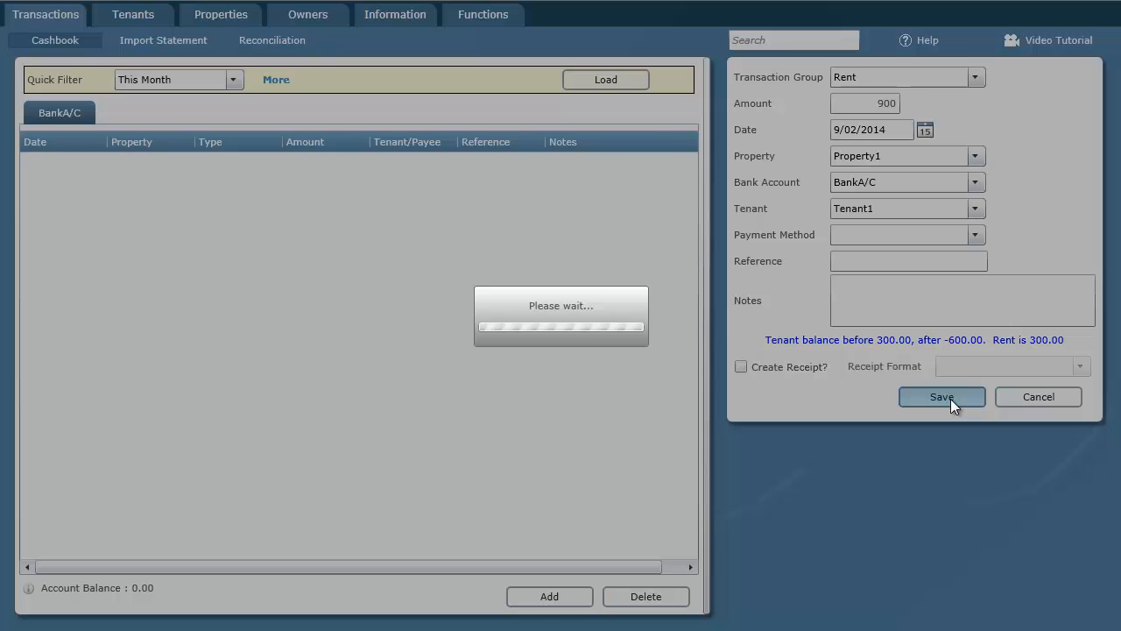
{"action": "left_click", "coordinate": [1067, 399]}
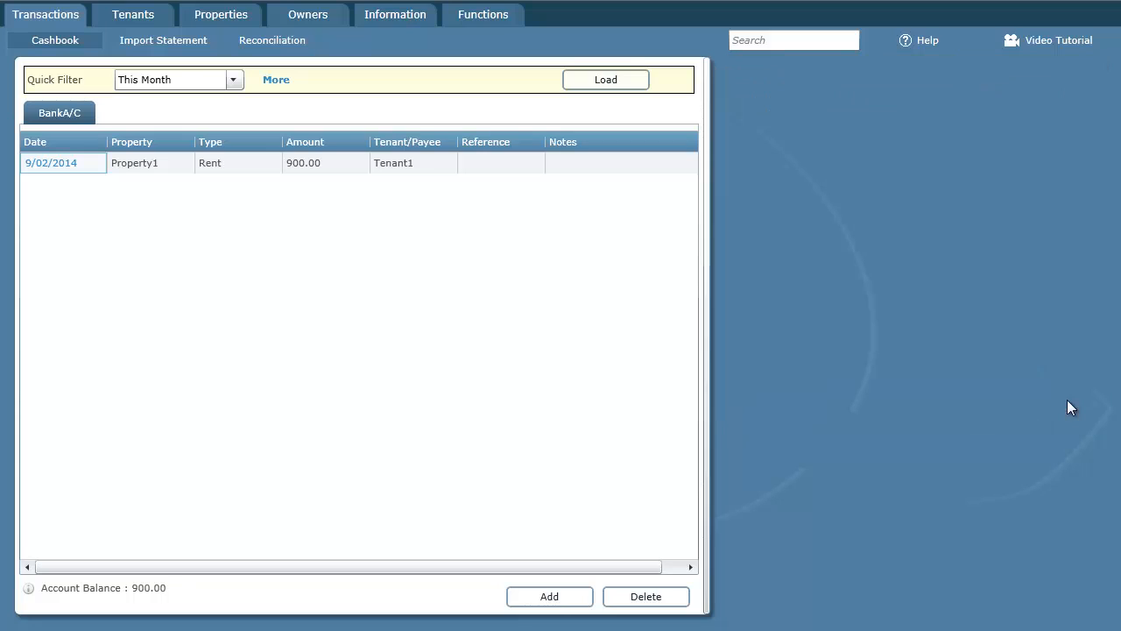
Step: Create a disbursement for Owner1 from BankA/C with the calculated payout and fees, save it and close the entry form
{"action": "left_click", "coordinate": [307, 17]}
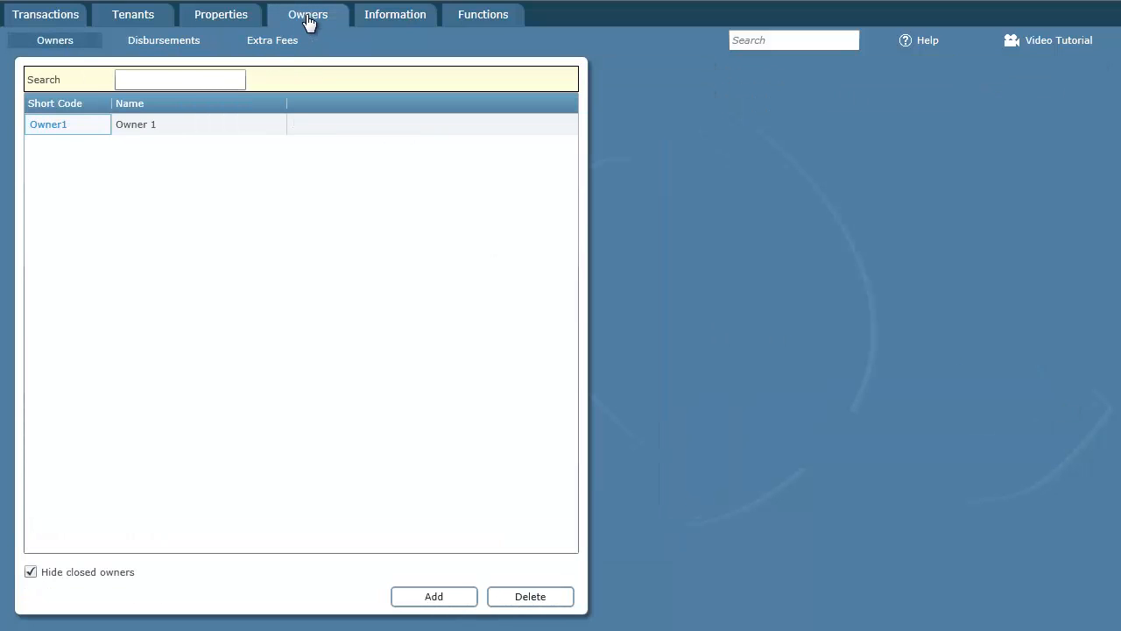
{"action": "left_click", "coordinate": [158, 45]}
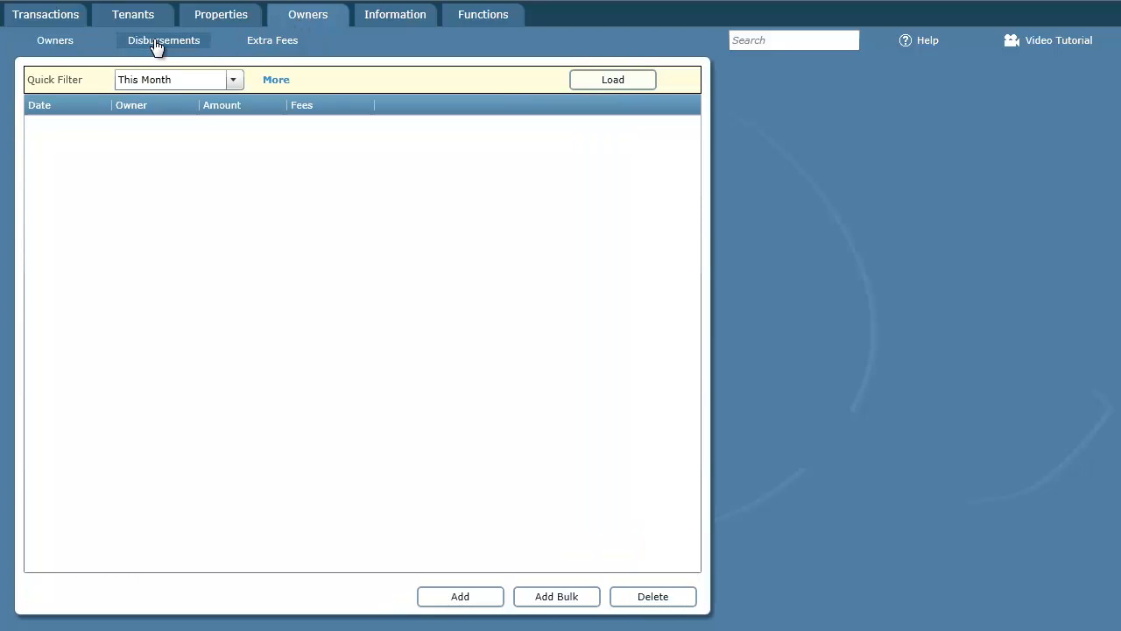
{"action": "left_click", "coordinate": [459, 599]}
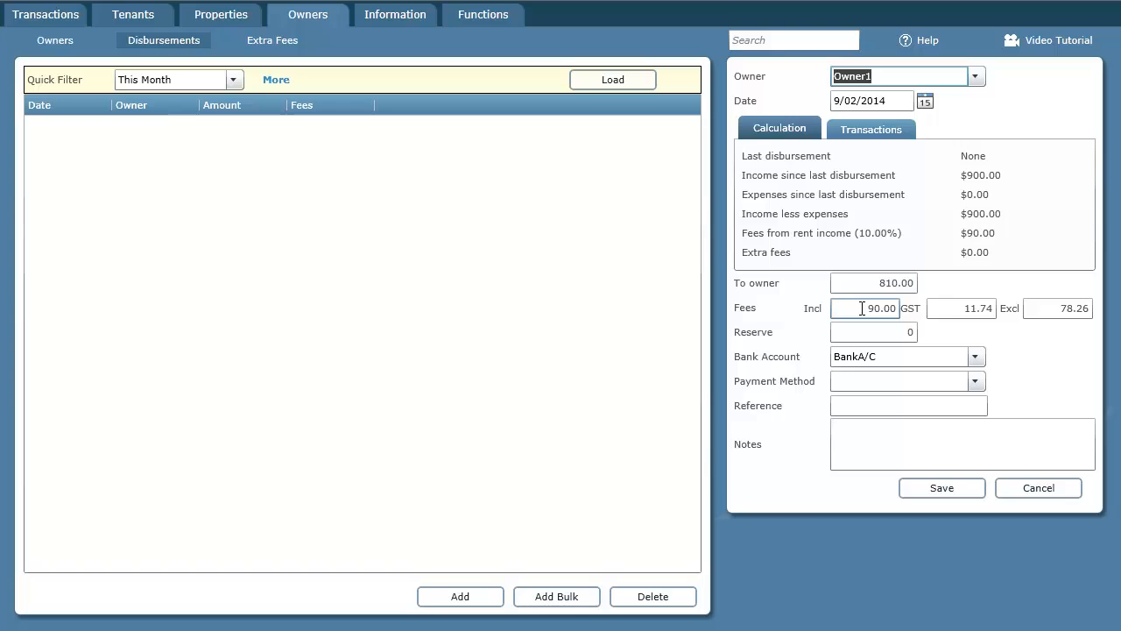
{"action": "left_click_drag", "start_coordinate": [862, 309], "coordinate": [917, 312]}
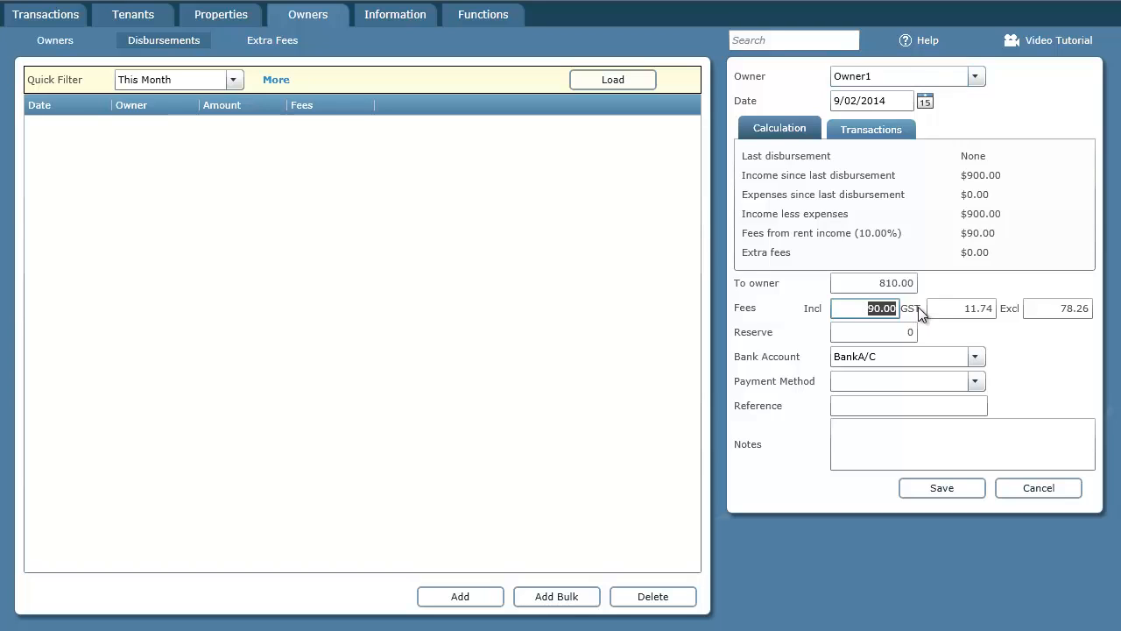
{"action": "left_click_drag", "start_coordinate": [875, 282], "coordinate": [954, 280]}
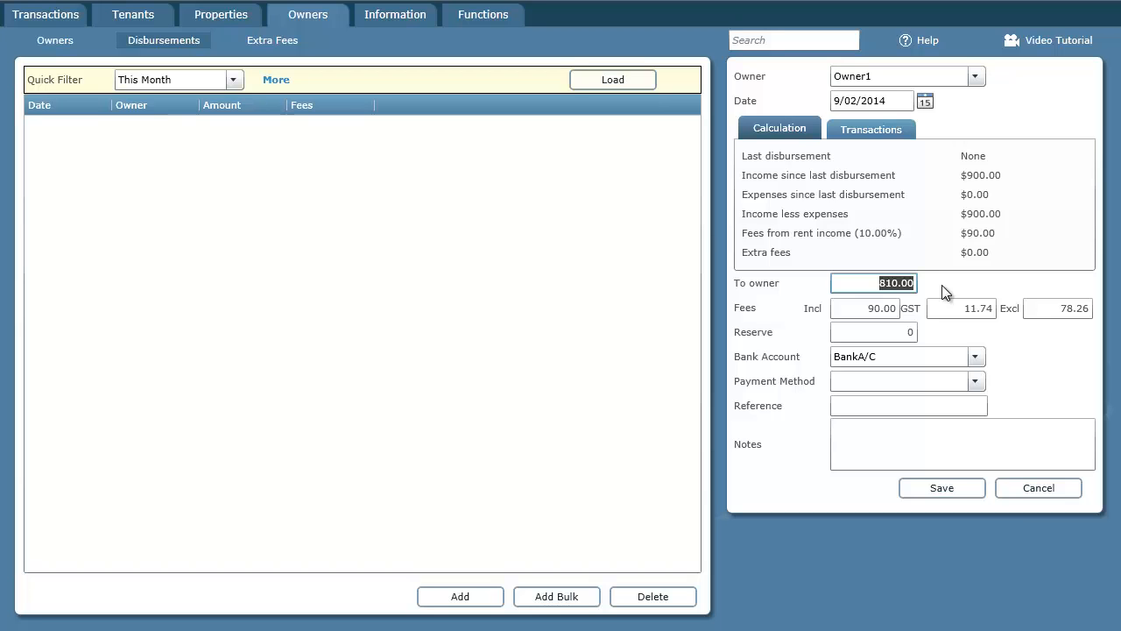
{"action": "left_click", "coordinate": [951, 491]}
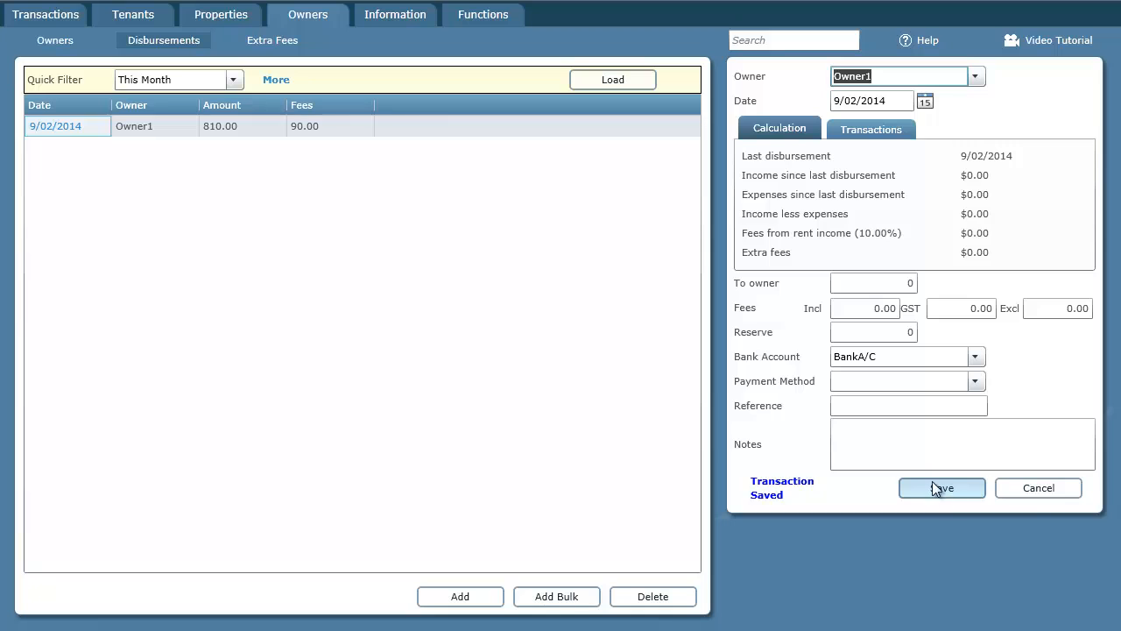
{"action": "left_click", "coordinate": [1038, 489]}
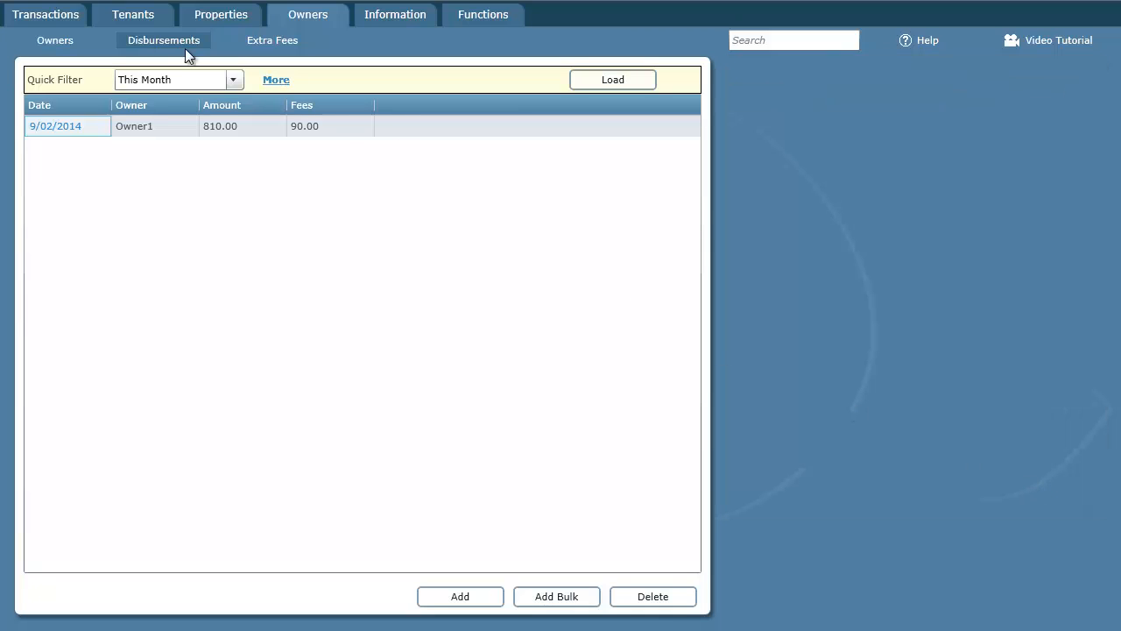
Step: Reload this month's cashbook transactions and check the disbursement details of the 900 rent payment without changing it
{"action": "left_click", "coordinate": [46, 17]}
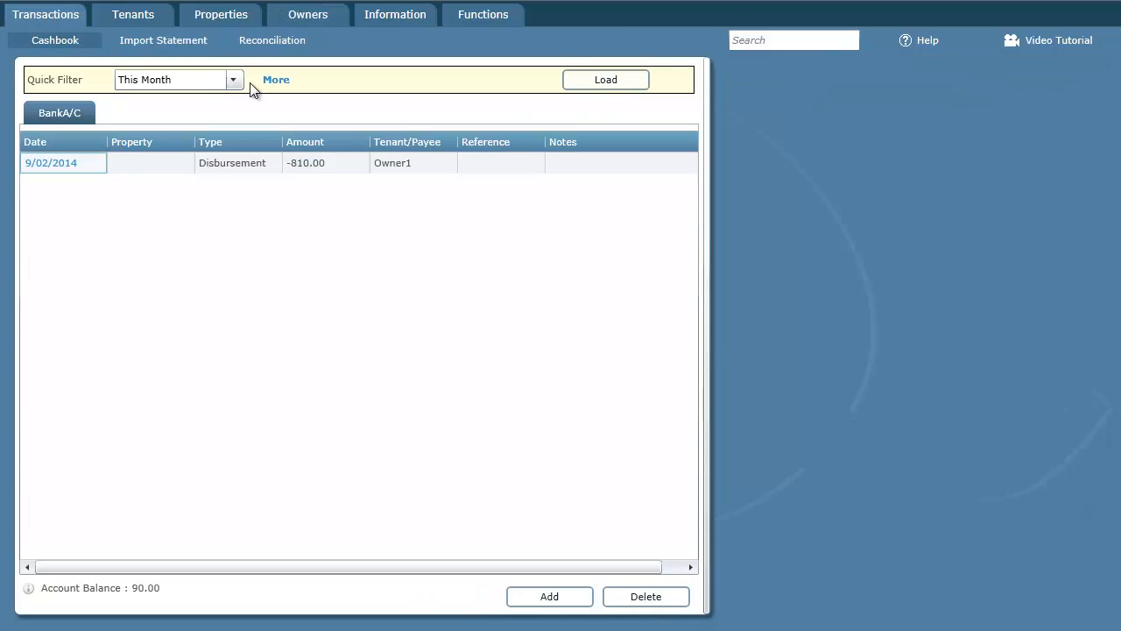
{"action": "left_click", "coordinate": [630, 84]}
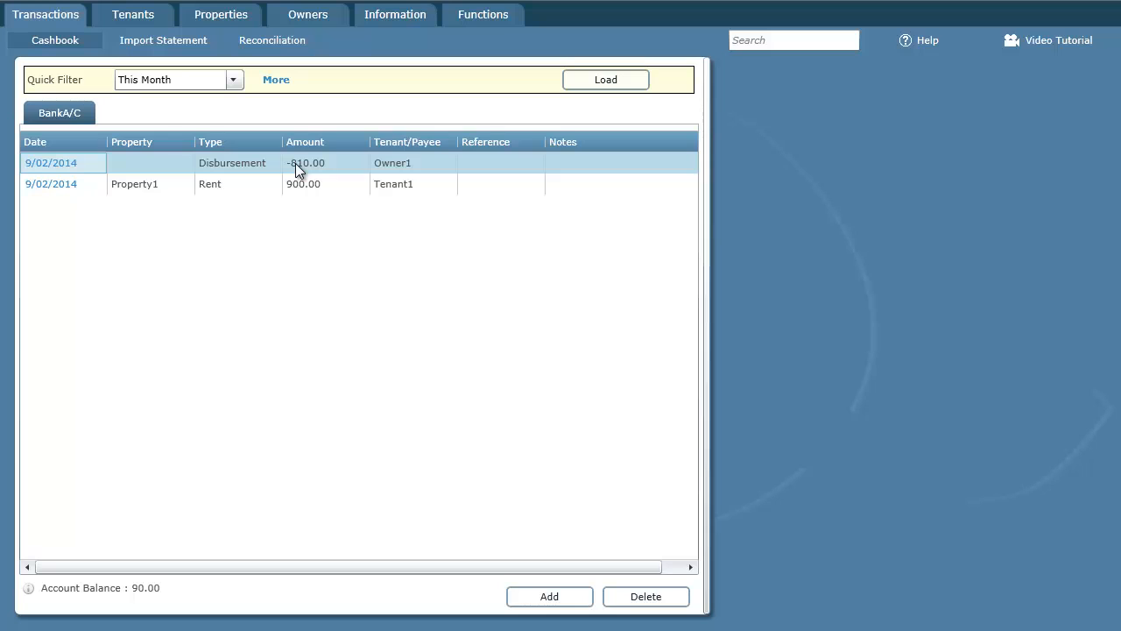
{"action": "left_click", "coordinate": [68, 187]}
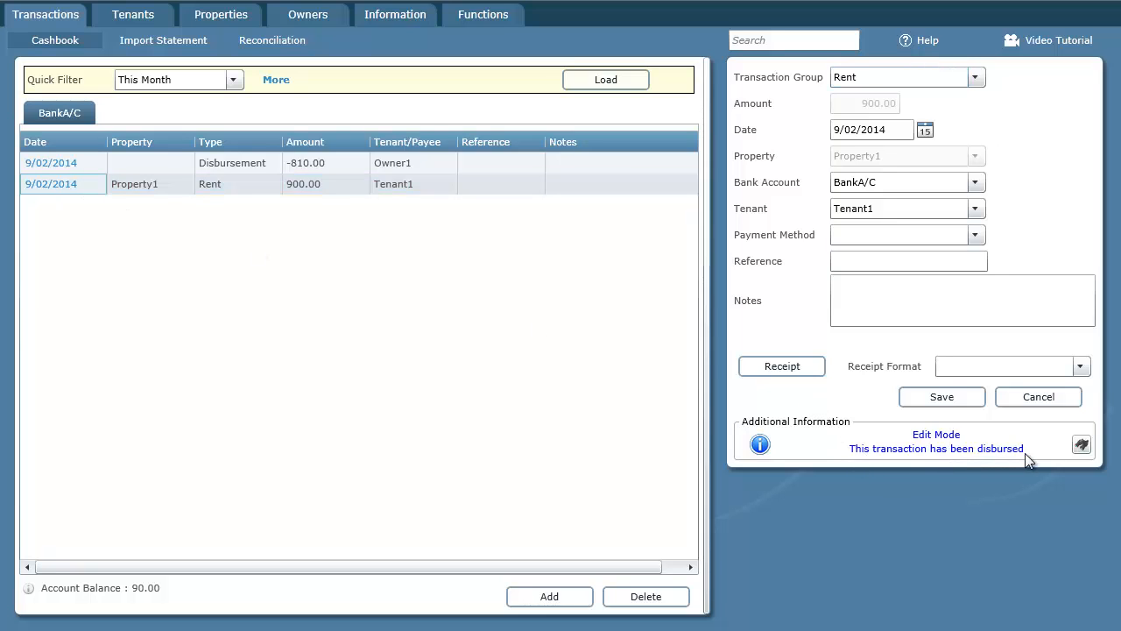
{"action": "left_click", "coordinate": [1081, 445]}
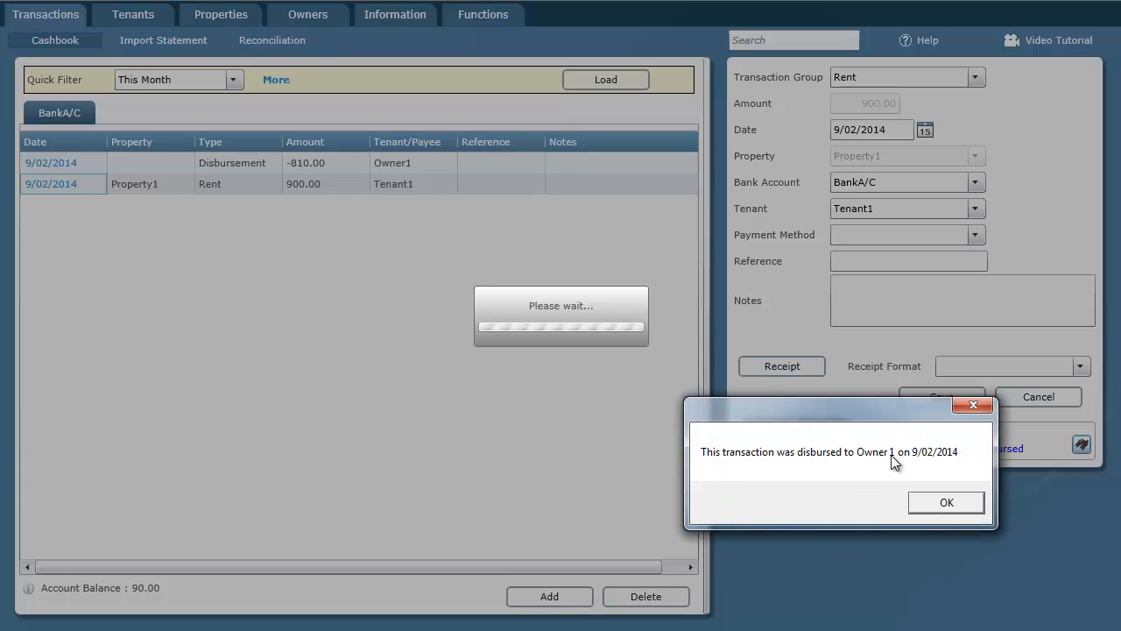
{"action": "left_click", "coordinate": [950, 502]}
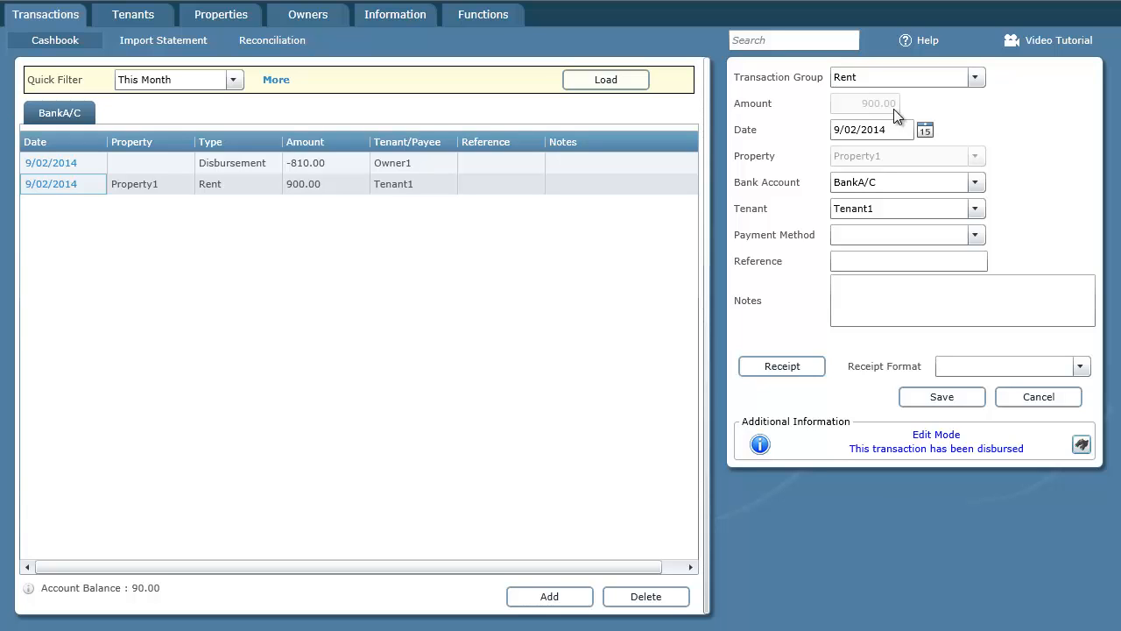
{"action": "left_click", "coordinate": [1049, 398]}
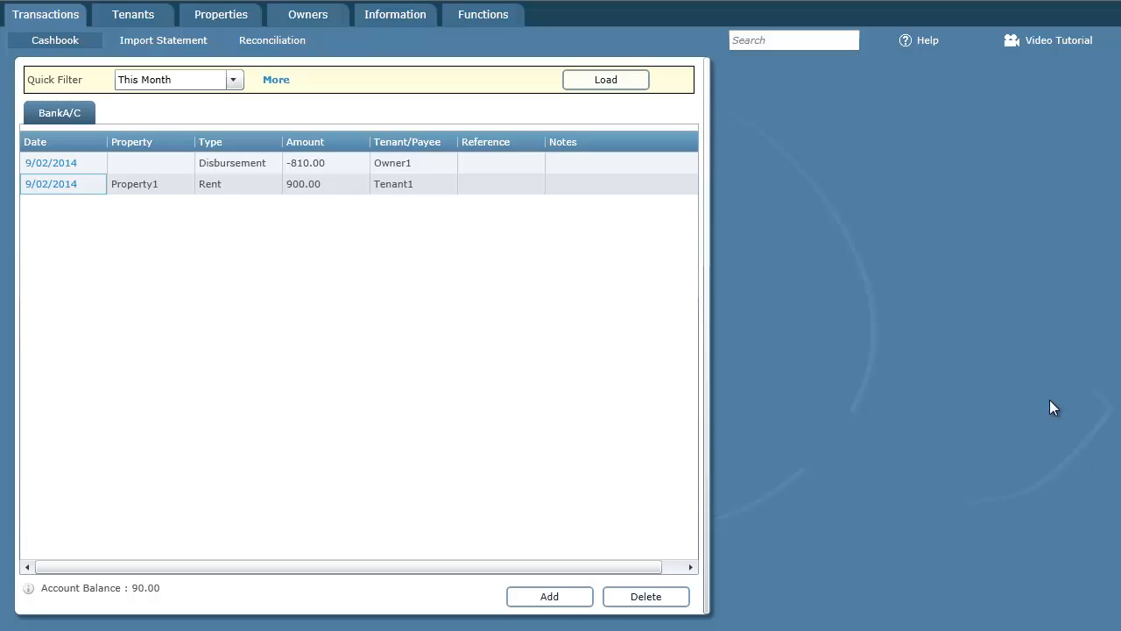
{"action": "left_click", "coordinate": [552, 597]}
{"action": "left_click", "coordinate": [976, 77]}
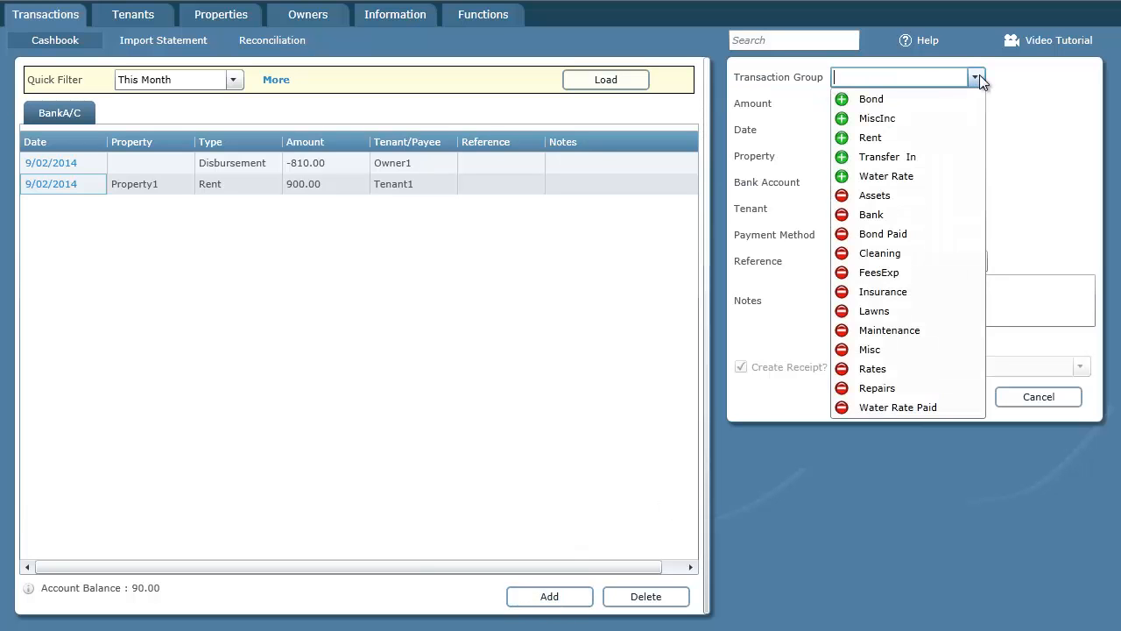
{"action": "left_click", "coordinate": [902, 140]}
{"action": "key", "text": "Tab"}
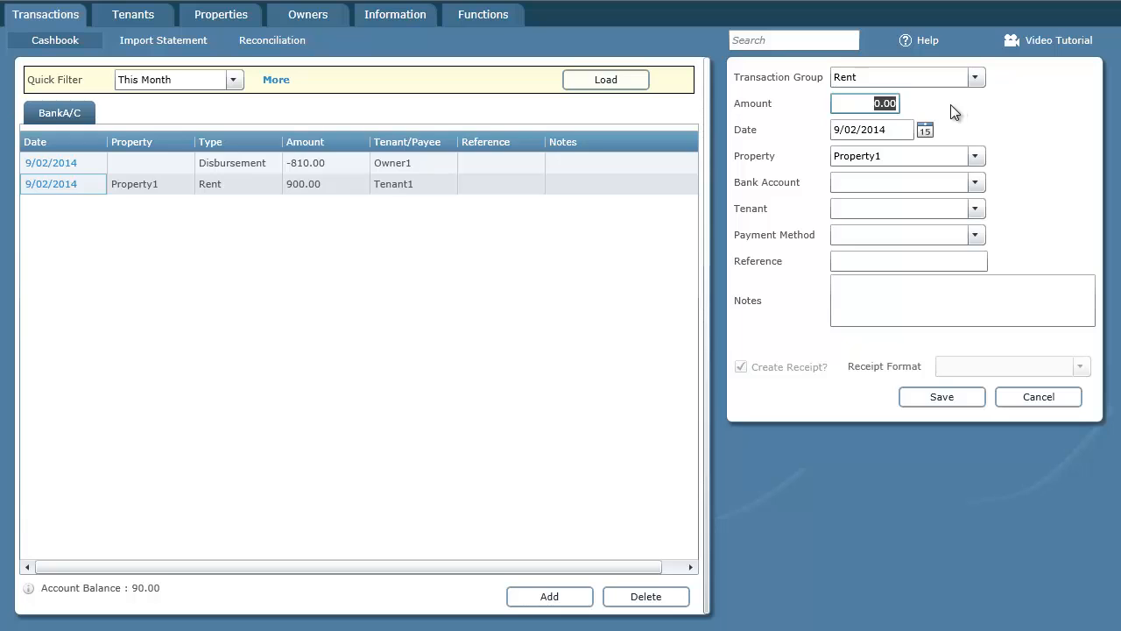
{"action": "type", "text": "100"}
{"action": "left_click", "coordinate": [1059, 398]}
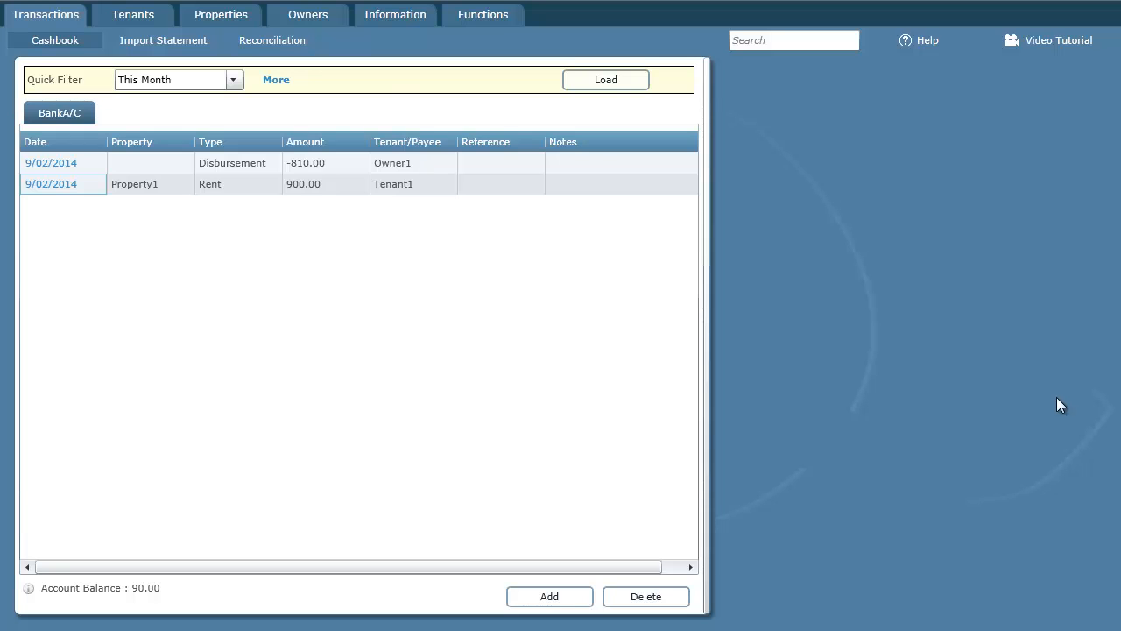
Step: Delete Owner1's disbursement from the disbursements list
{"action": "left_click", "coordinate": [314, 22]}
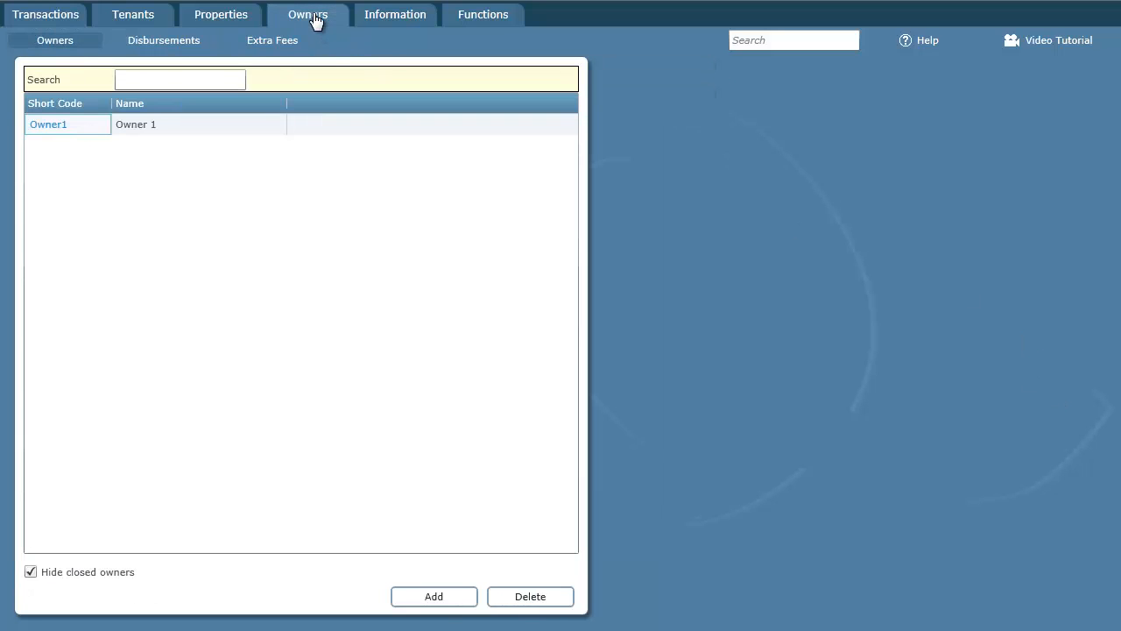
{"action": "left_click", "coordinate": [166, 42]}
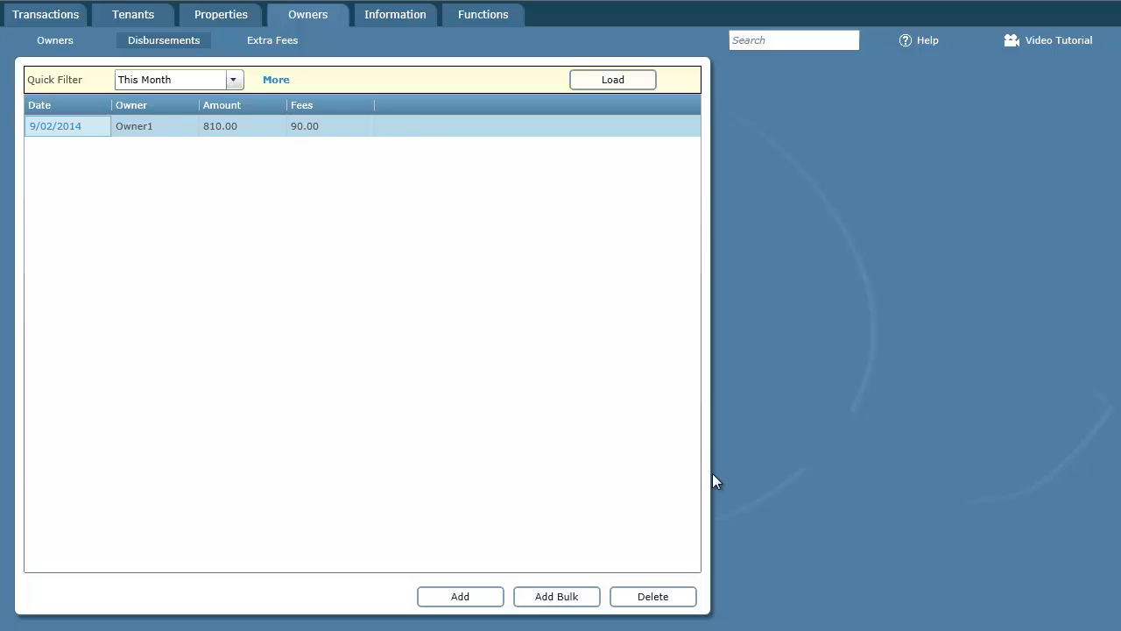
{"action": "left_click", "coordinate": [670, 599]}
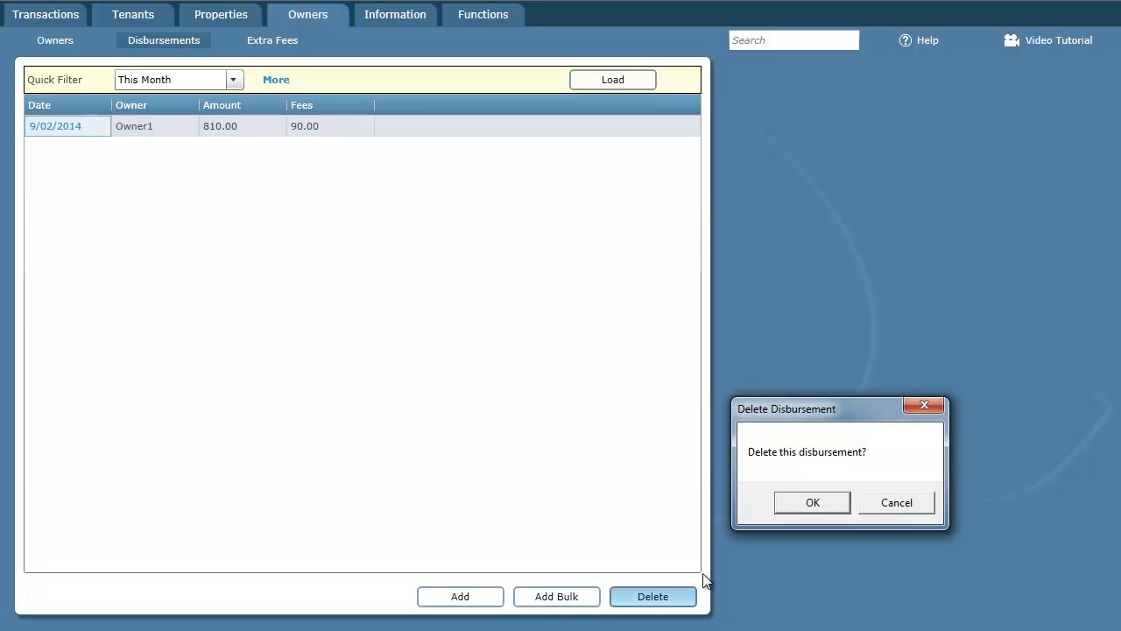
{"action": "left_click", "coordinate": [813, 504]}
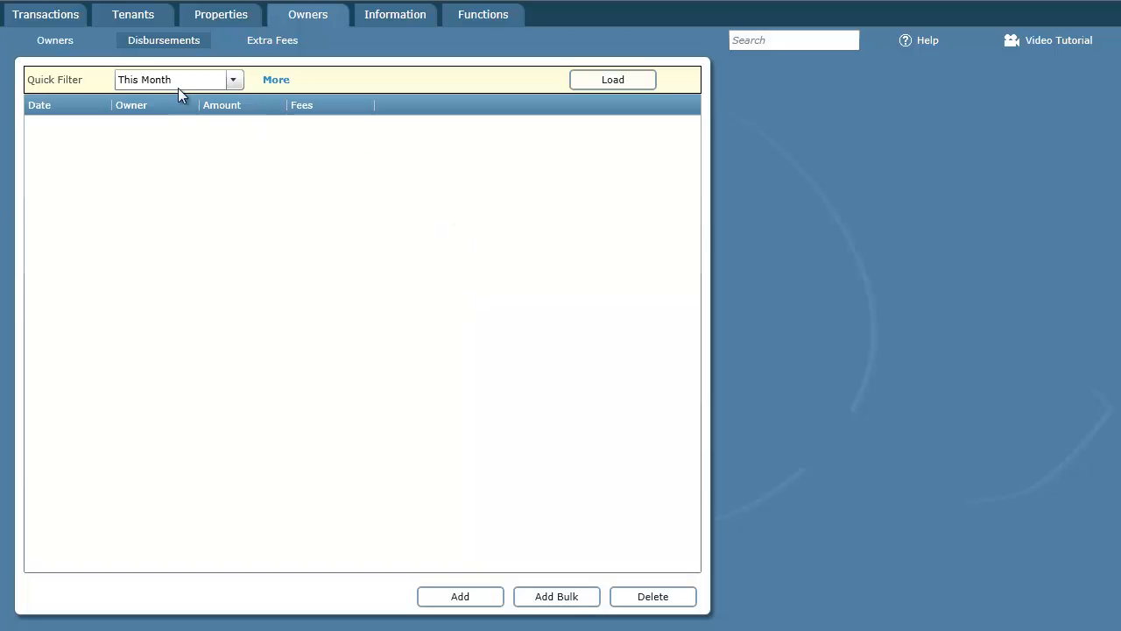
Step: Reload the cashbook, set the amount of Property1's rent transaction to 1000 and save it
{"action": "left_click", "coordinate": [73, 18]}
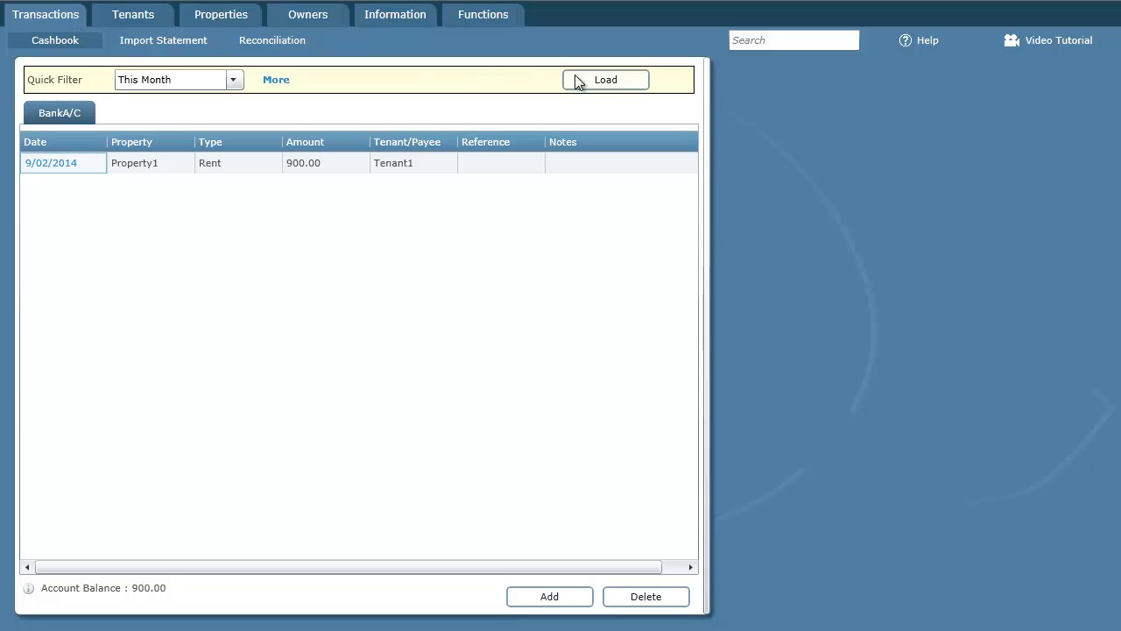
{"action": "left_click", "coordinate": [604, 80]}
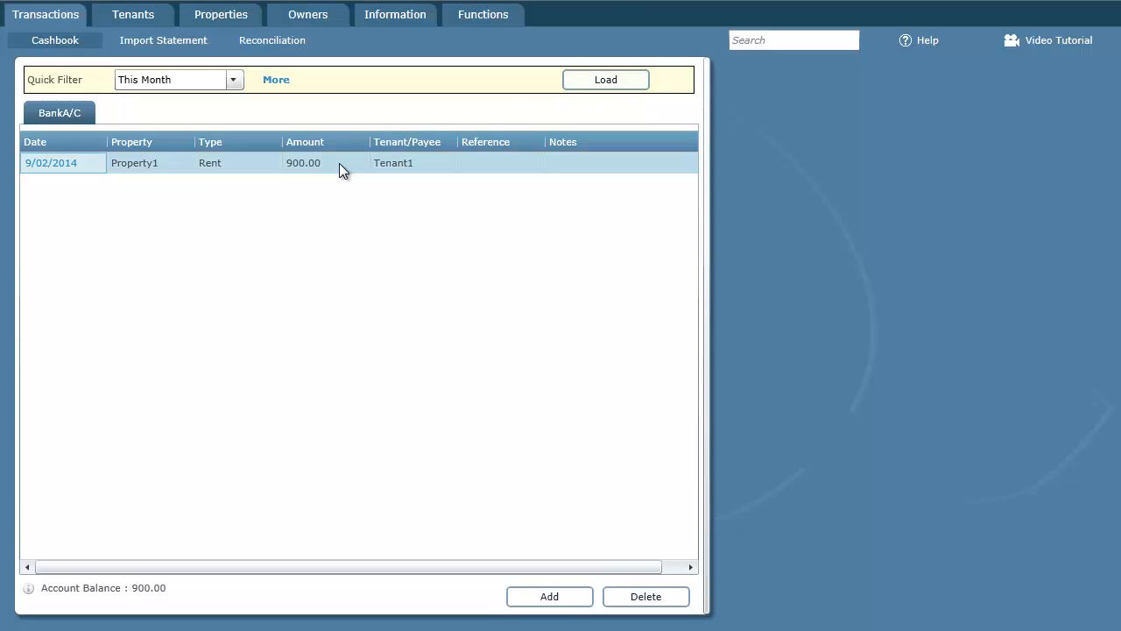
{"action": "left_click", "coordinate": [66, 166]}
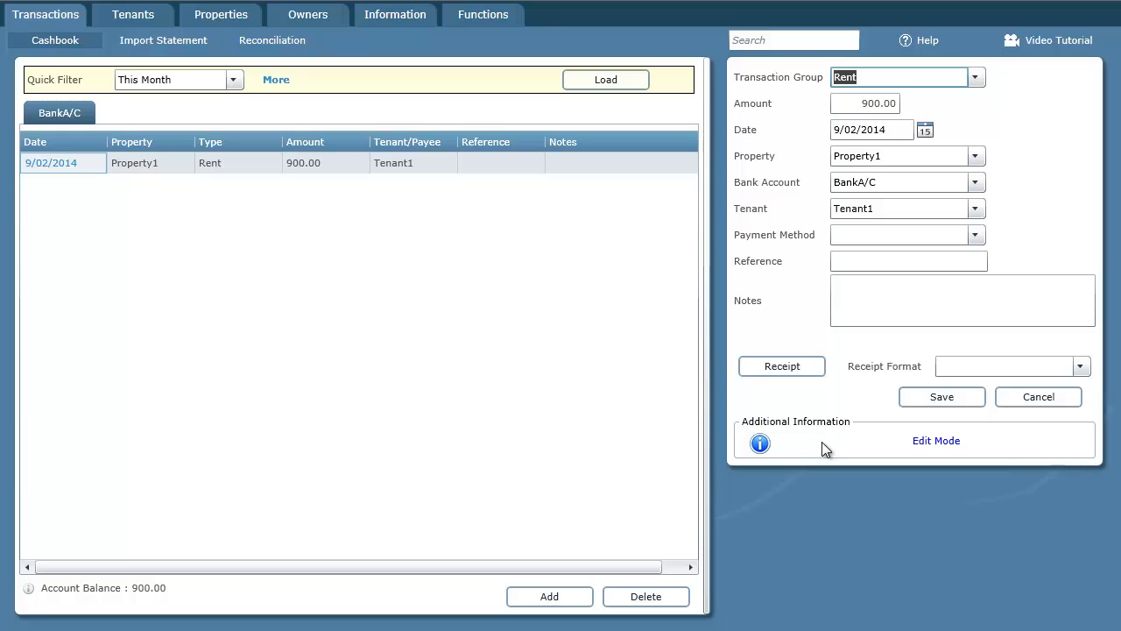
{"action": "key", "text": "Tab"}
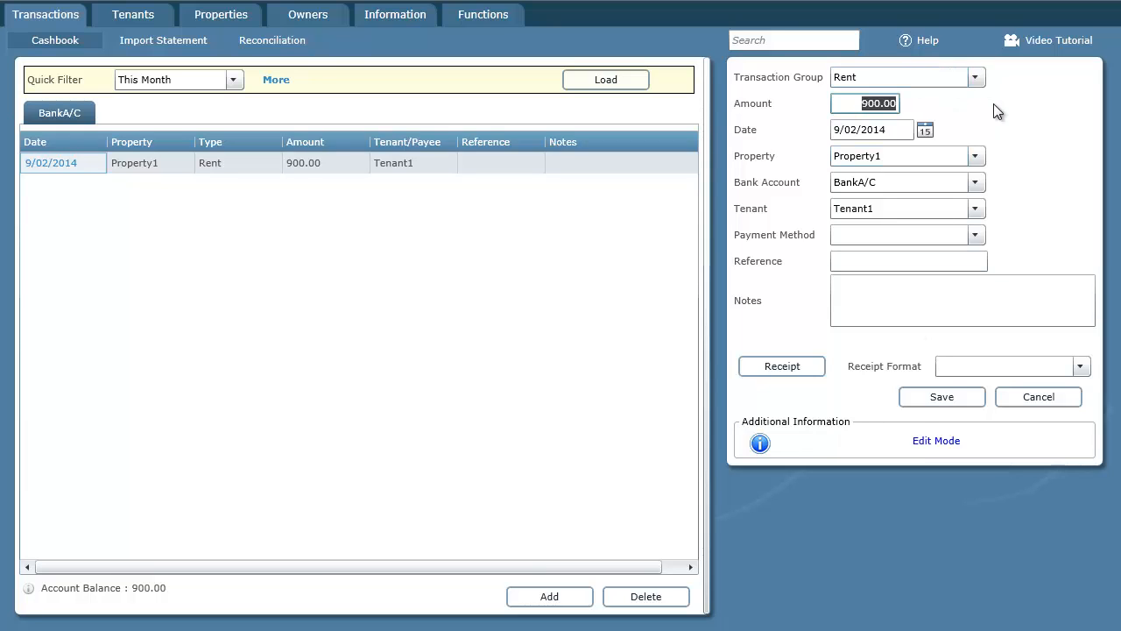
{"action": "type", "text": "1000"}
{"action": "left_click", "coordinate": [948, 396]}
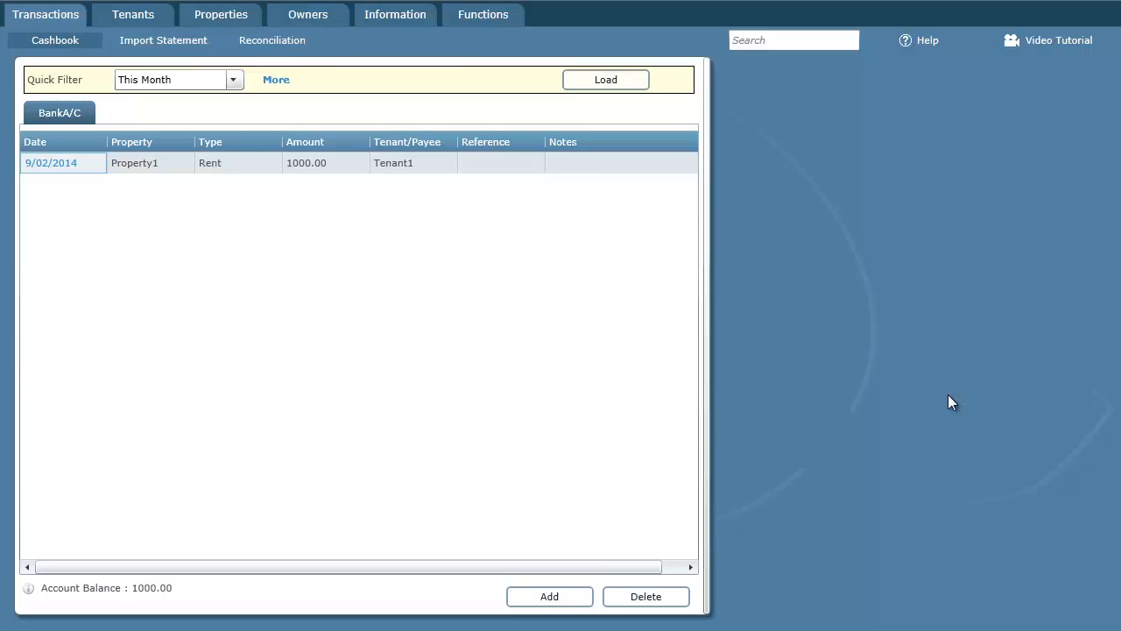
Step: Review the calculation in a new disbursement for Owner1 and leave it without saving
{"action": "left_click", "coordinate": [308, 19]}
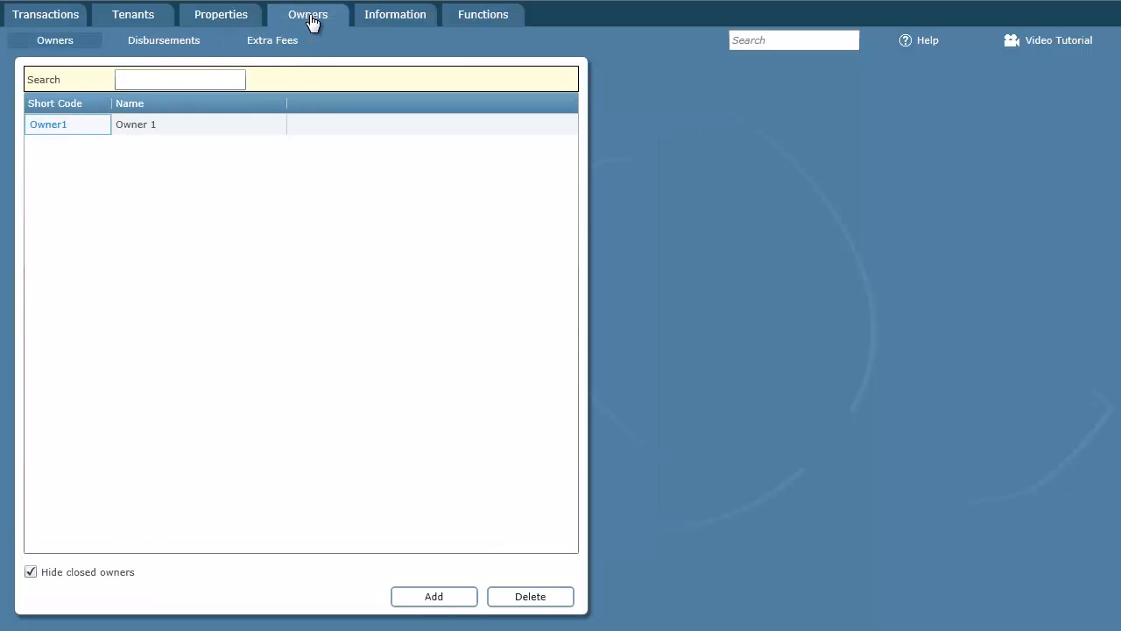
{"action": "left_click", "coordinate": [186, 43]}
{"action": "left_click", "coordinate": [482, 598]}
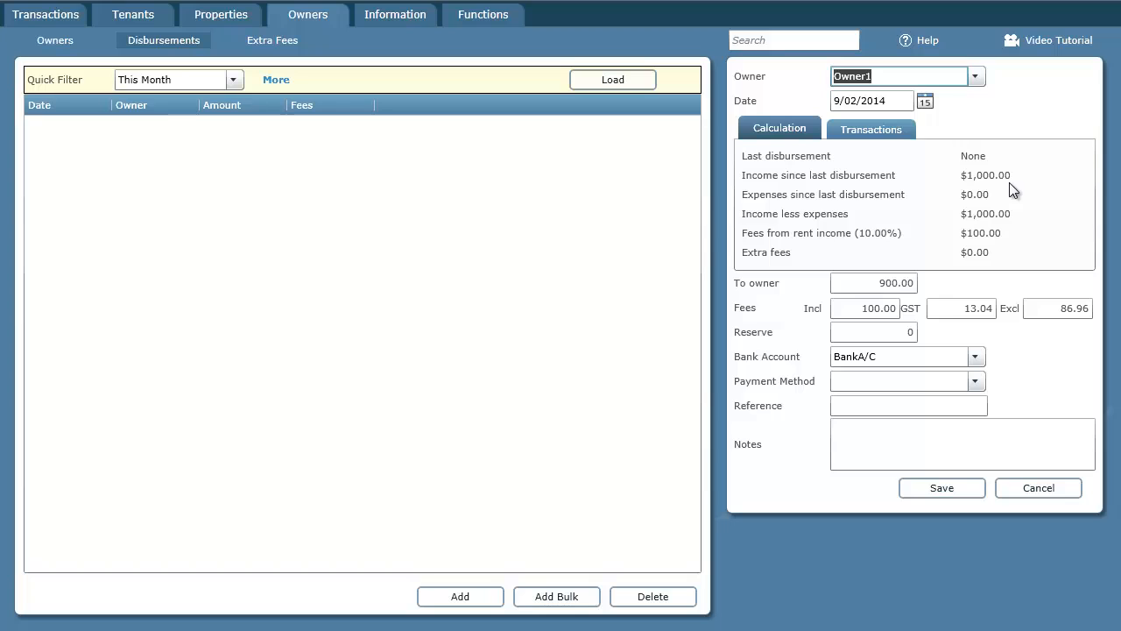
{"action": "left_click", "coordinate": [1039, 491]}
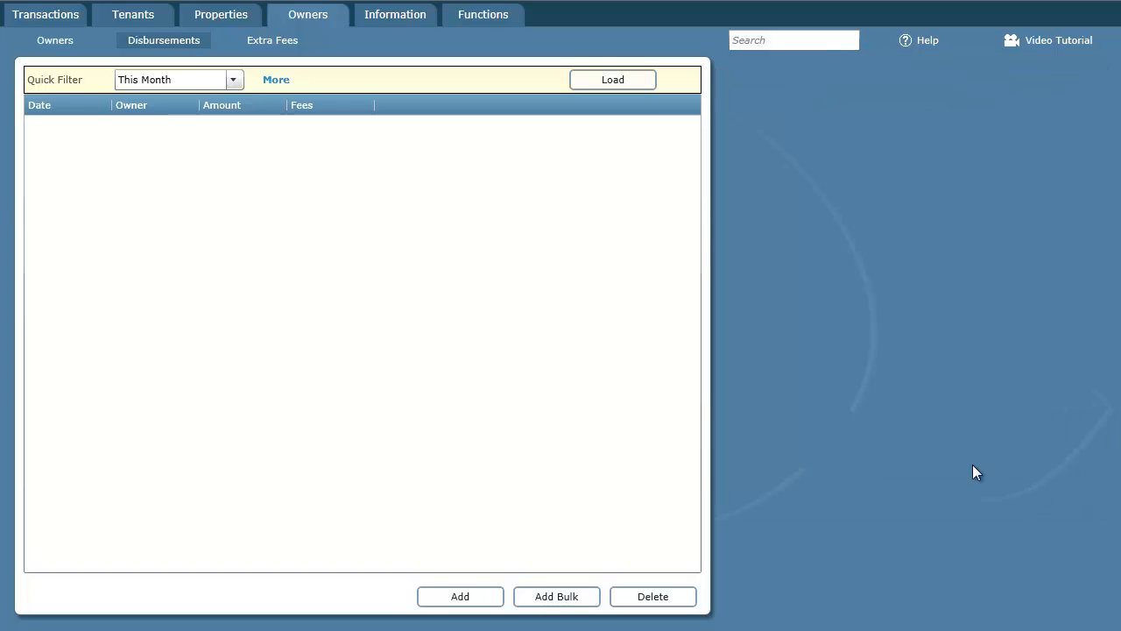
Step: Record a Repairs expense of 200 including GST in the cashbook for Property1 and BankA/C, keeping the suggested date, and save it
{"action": "left_click", "coordinate": [35, 19]}
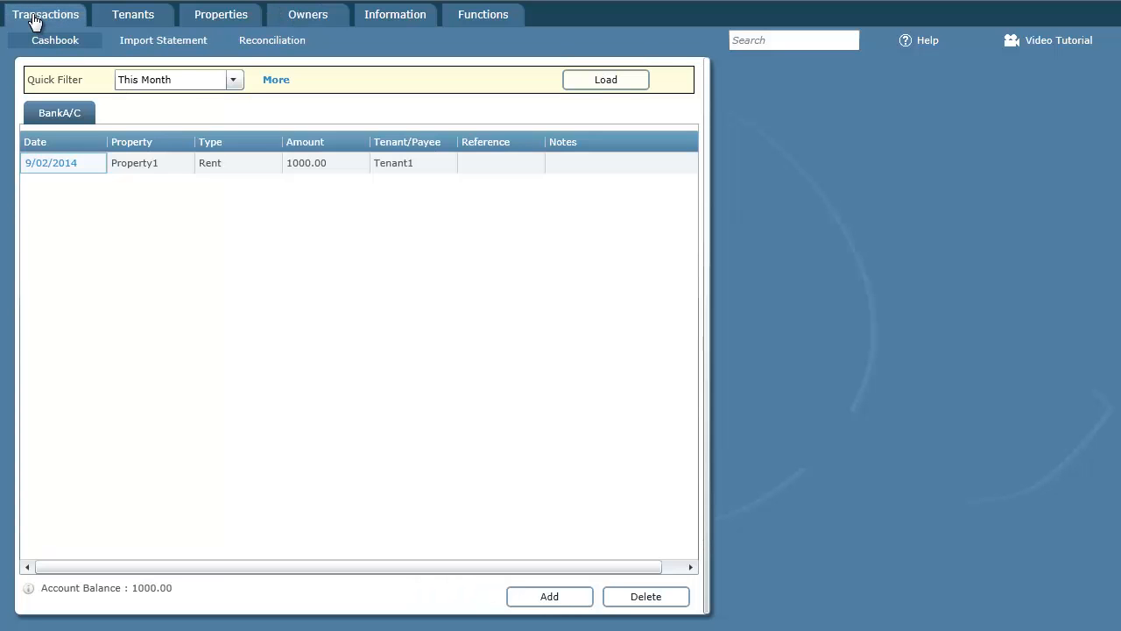
{"action": "left_click", "coordinate": [564, 601]}
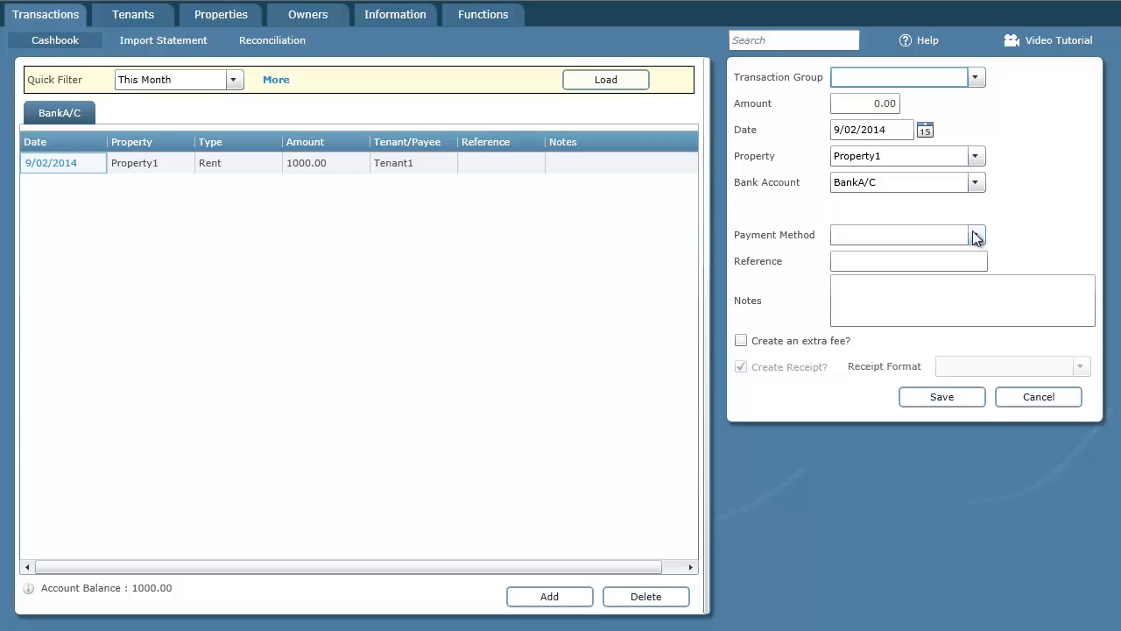
{"action": "left_click", "coordinate": [975, 77]}
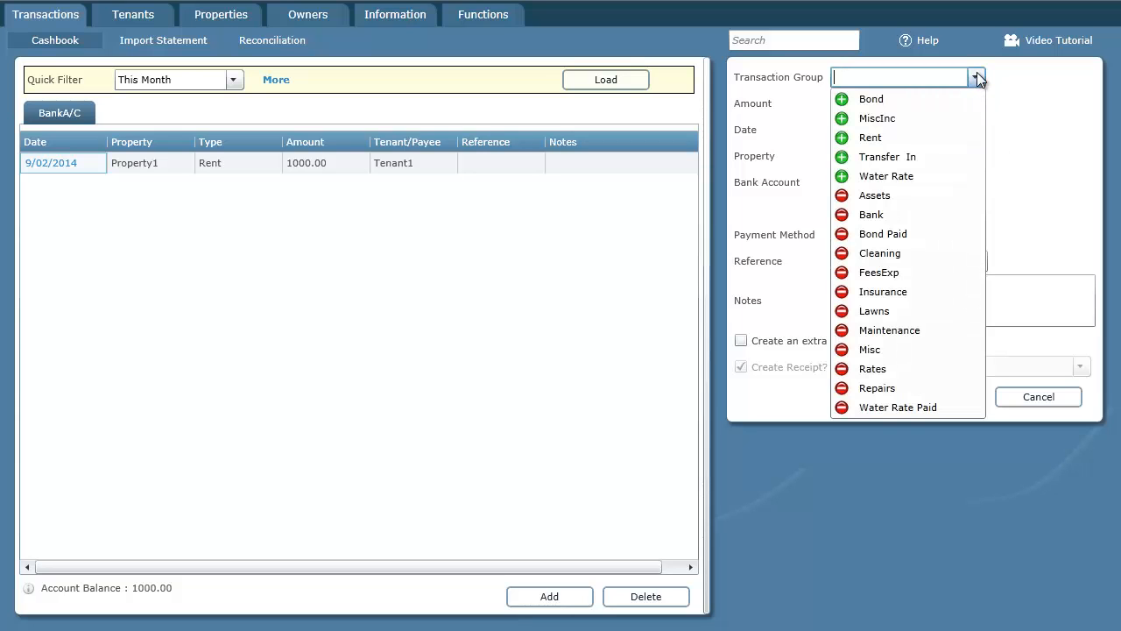
{"action": "left_click", "coordinate": [896, 386]}
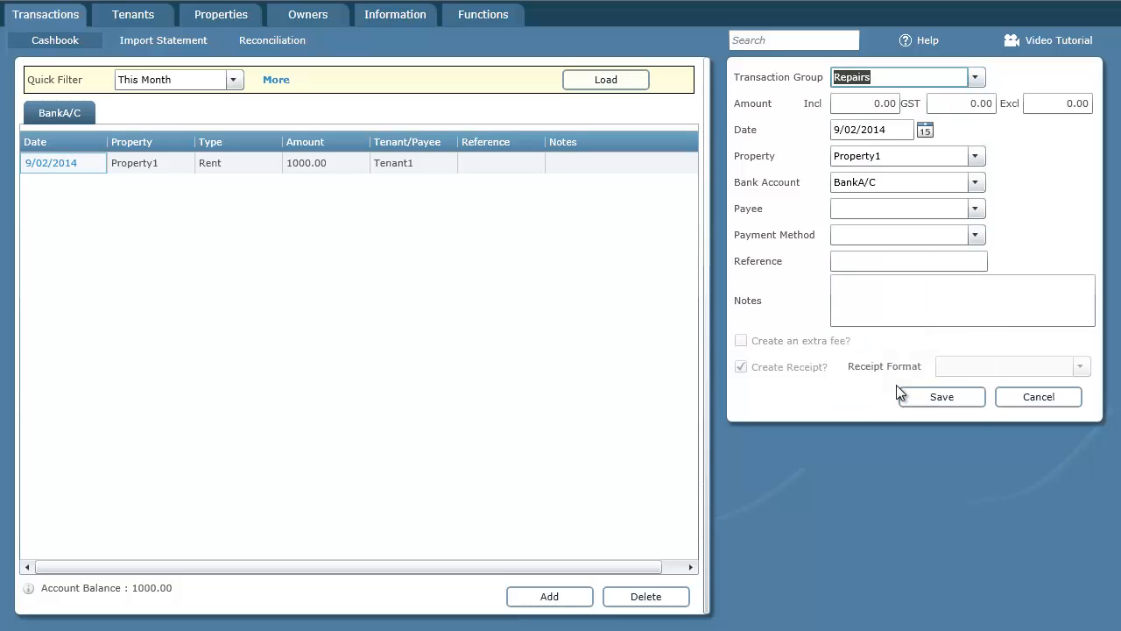
{"action": "key", "text": "Tab"}
{"action": "type", "text": "200"}
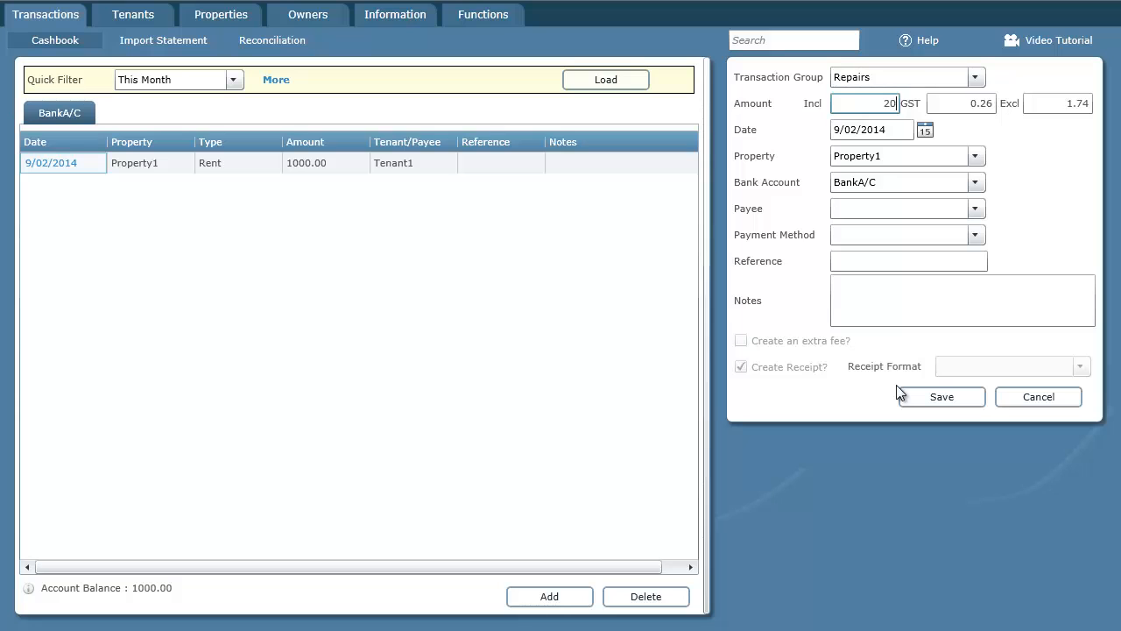
{"action": "key", "text": "Tab"}
{"action": "key", "text": "Tab"}
{"action": "key", "text": "Tab"}
{"action": "key", "text": "Tab"}
{"action": "key", "text": "Tab"}
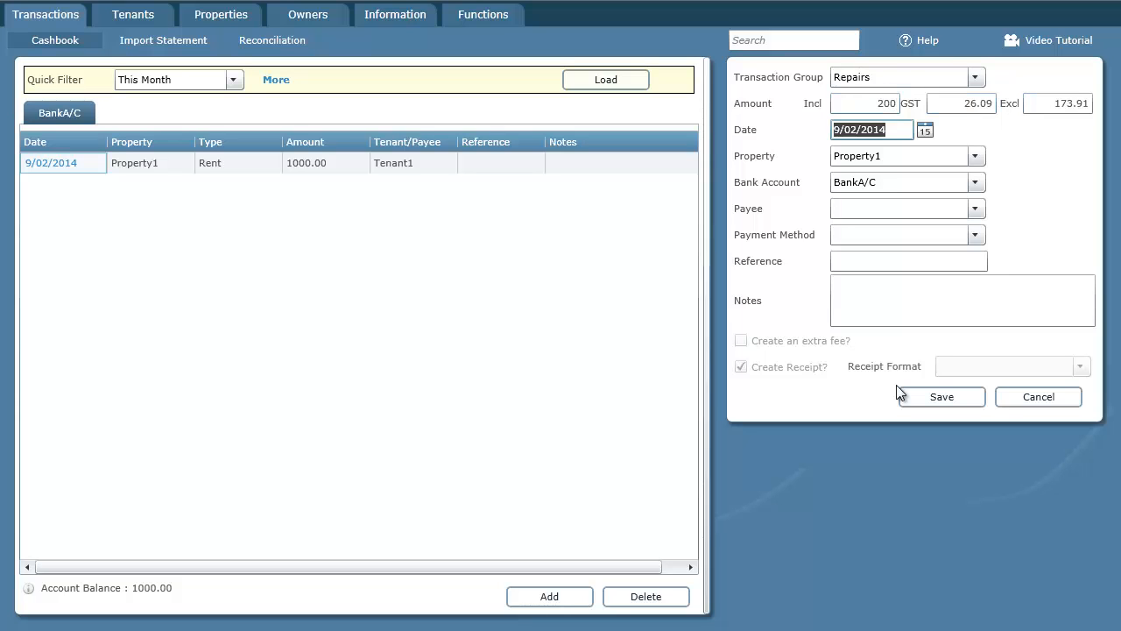
{"action": "left_click", "coordinate": [958, 398]}
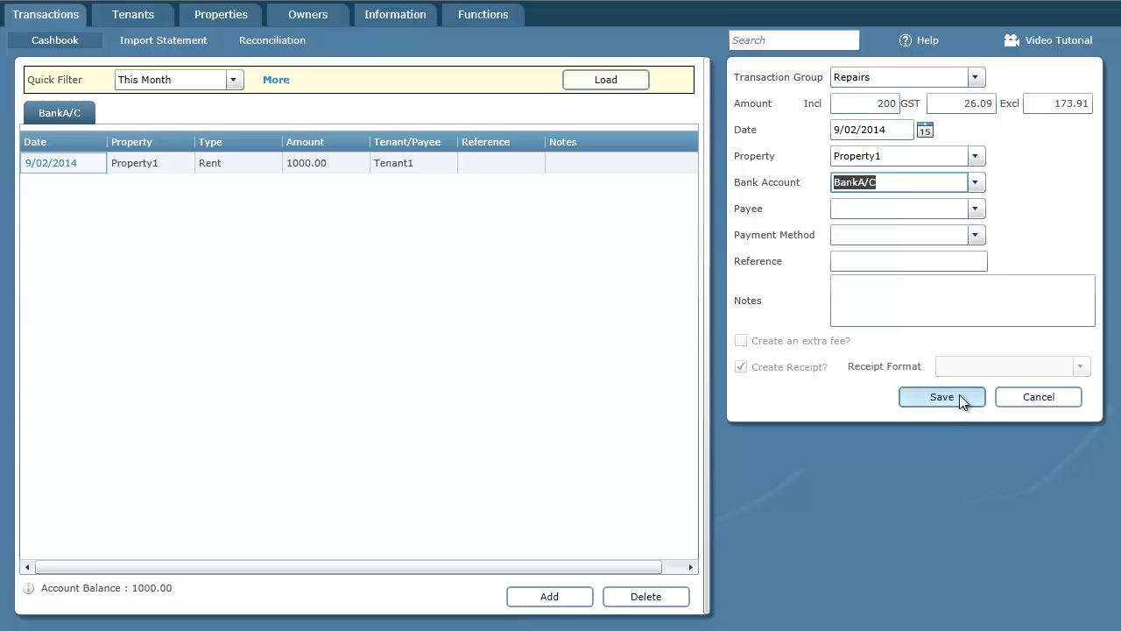
Step: Close the transaction entry form, review the calculation in a new disbursement for Owner1, and cancel that disbursement
{"action": "left_click", "coordinate": [1047, 403]}
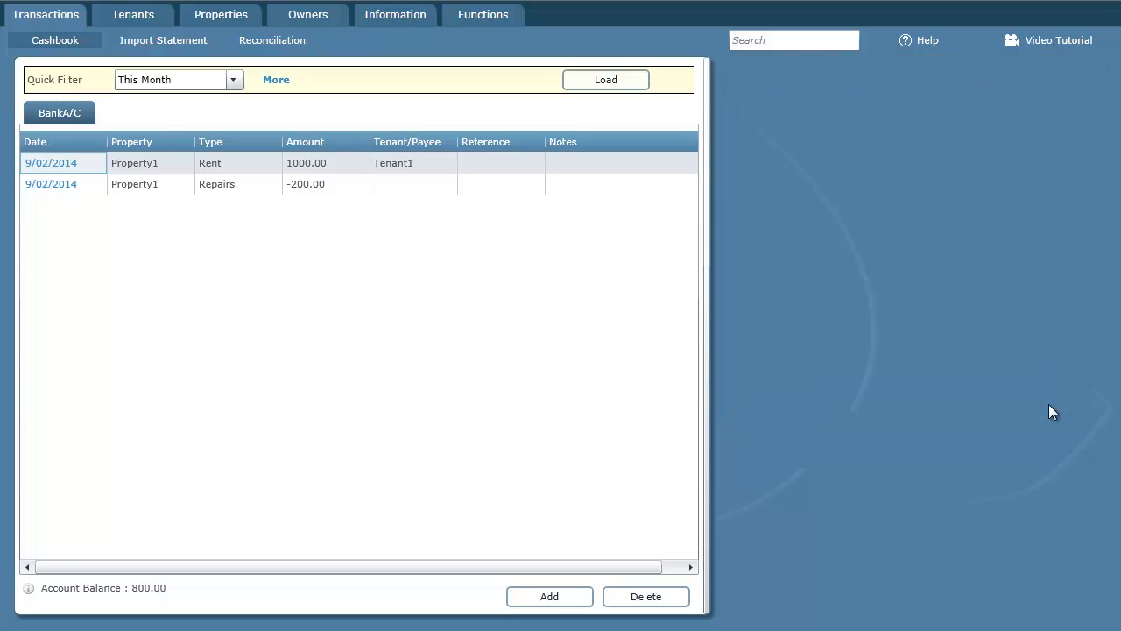
{"action": "left_click", "coordinate": [322, 17]}
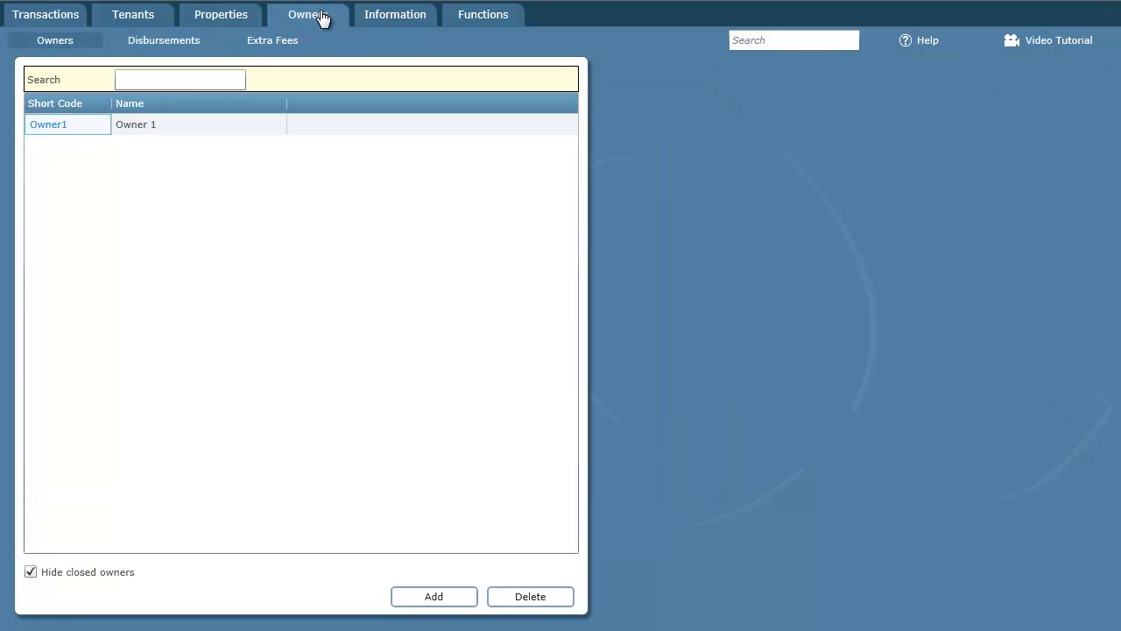
{"action": "left_click", "coordinate": [175, 44]}
{"action": "left_click", "coordinate": [465, 598]}
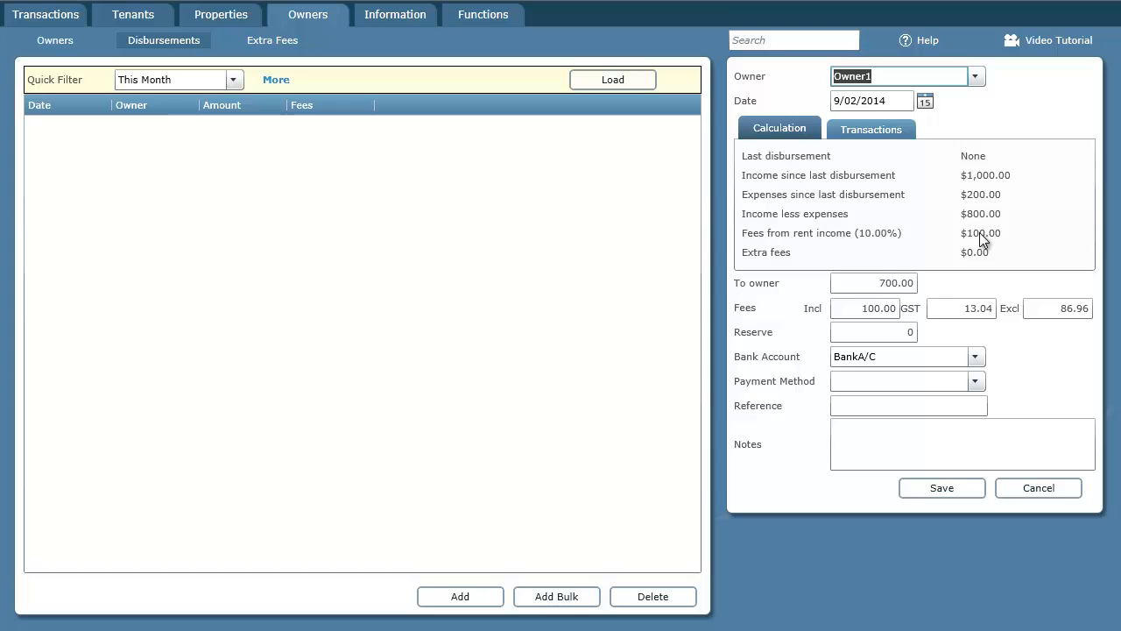
{"action": "left_click", "coordinate": [865, 282]}
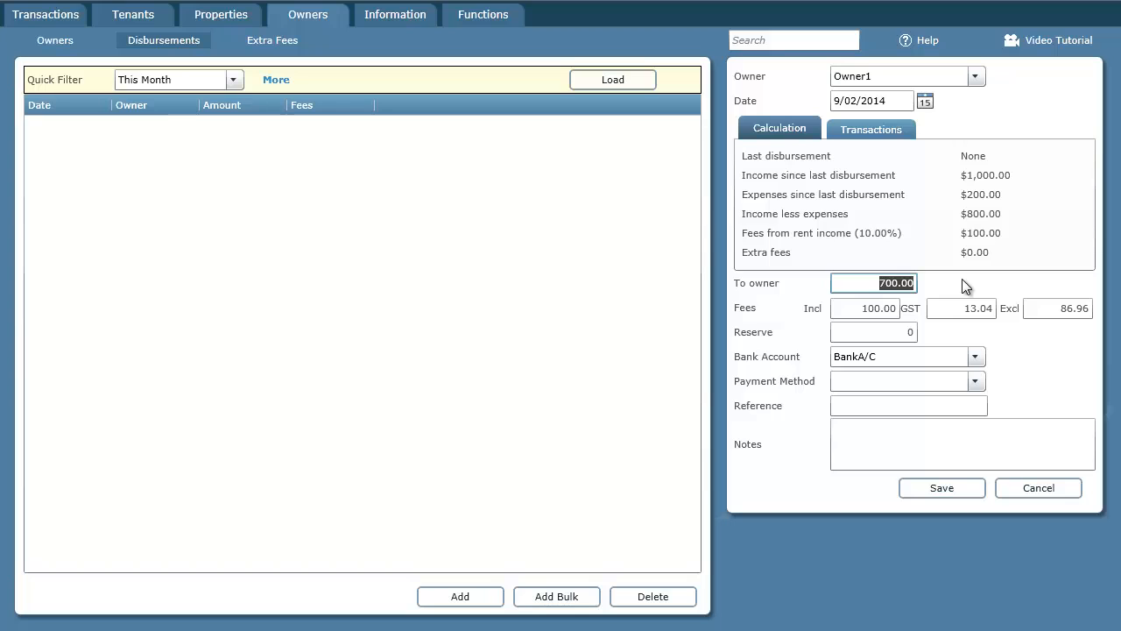
{"action": "left_click", "coordinate": [1049, 491]}
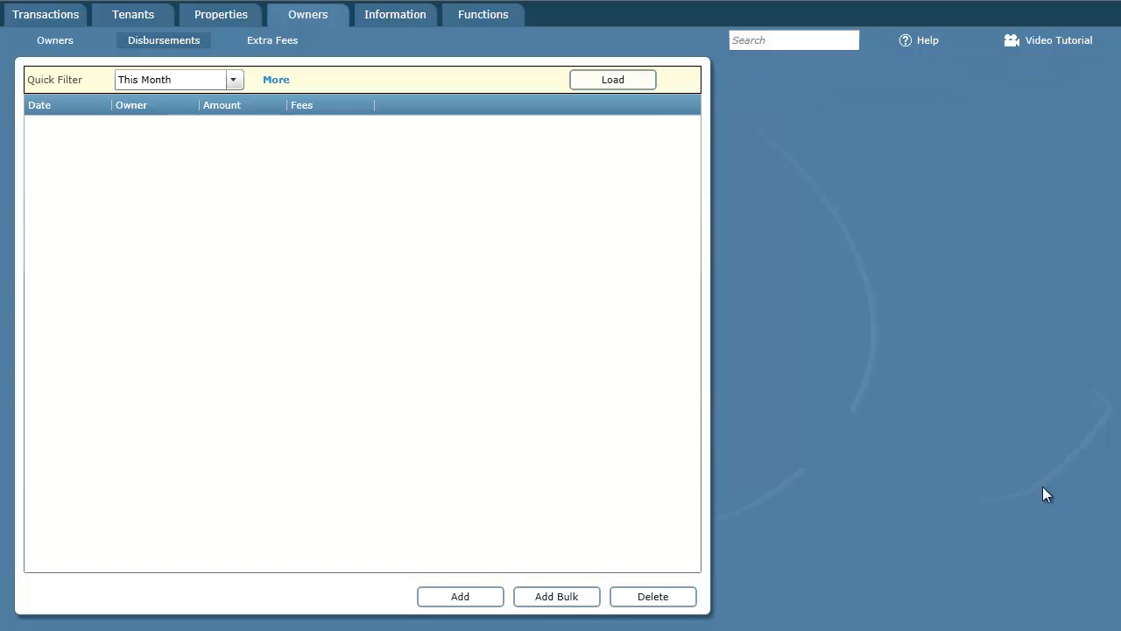
Step: Exclude the Repairs expense group from disbursement calculations and save the group
{"action": "left_click", "coordinate": [496, 17]}
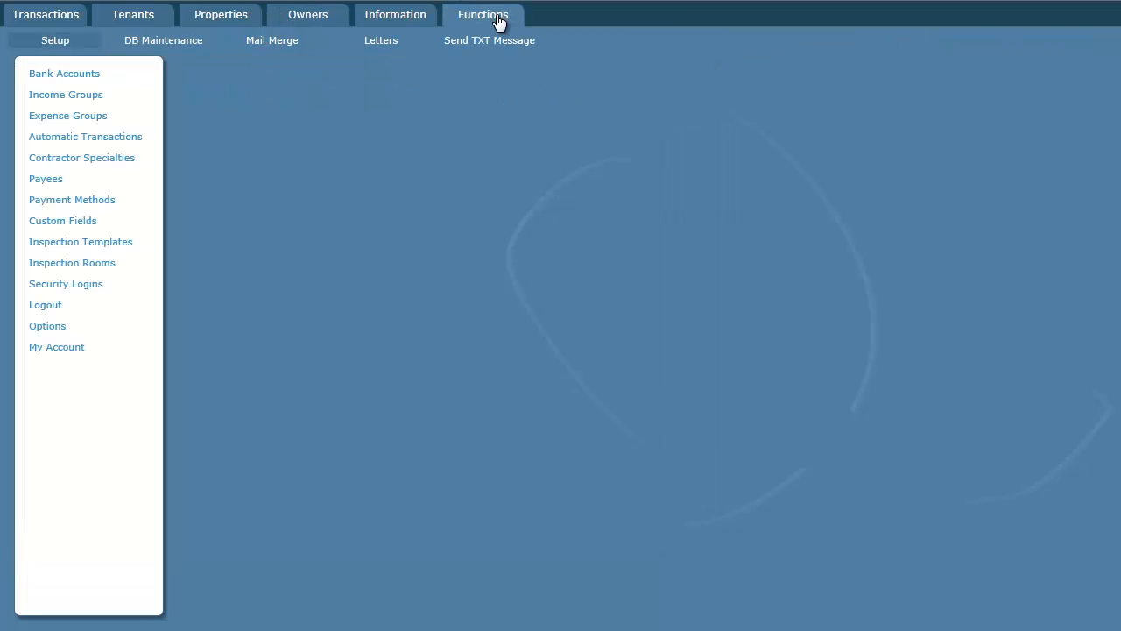
{"action": "left_click", "coordinate": [50, 122]}
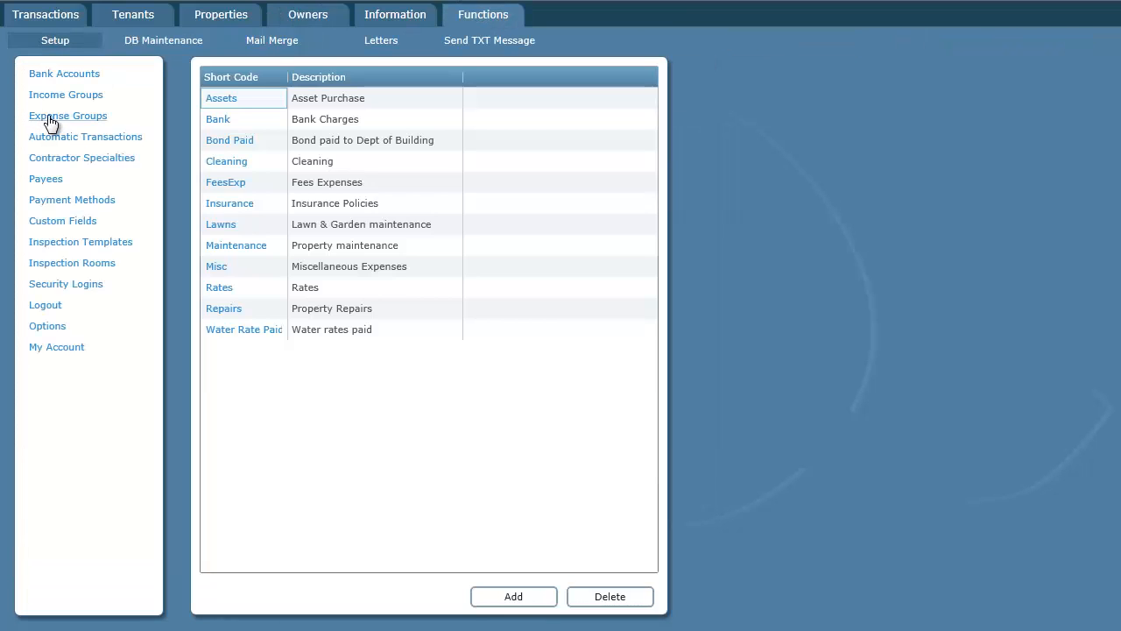
{"action": "left_click", "coordinate": [225, 312]}
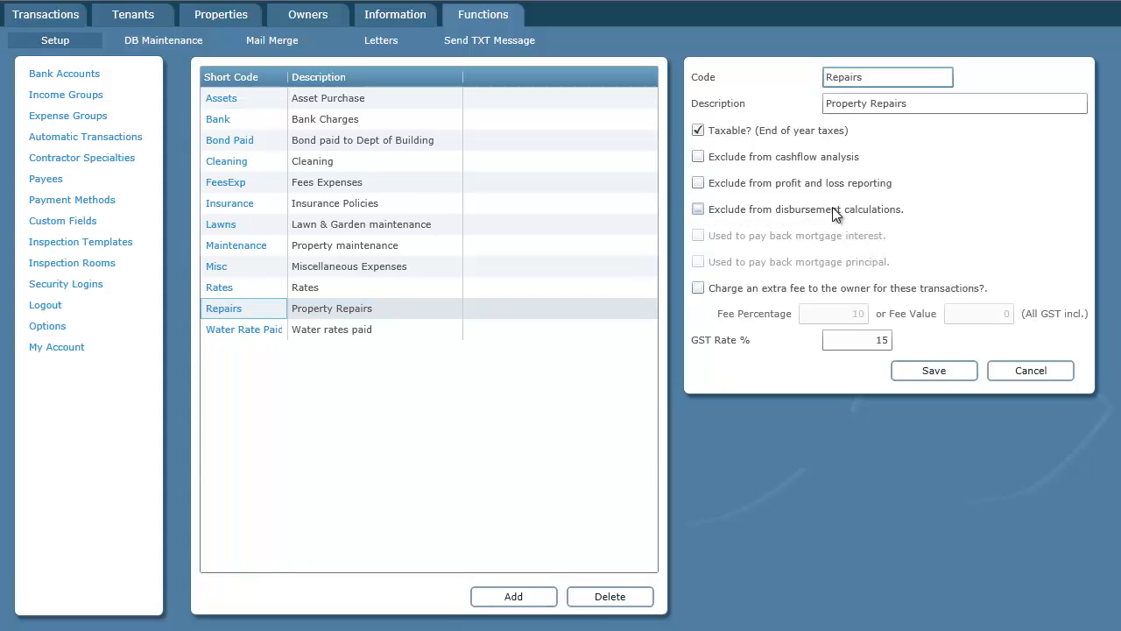
{"action": "left_click", "coordinate": [698, 209]}
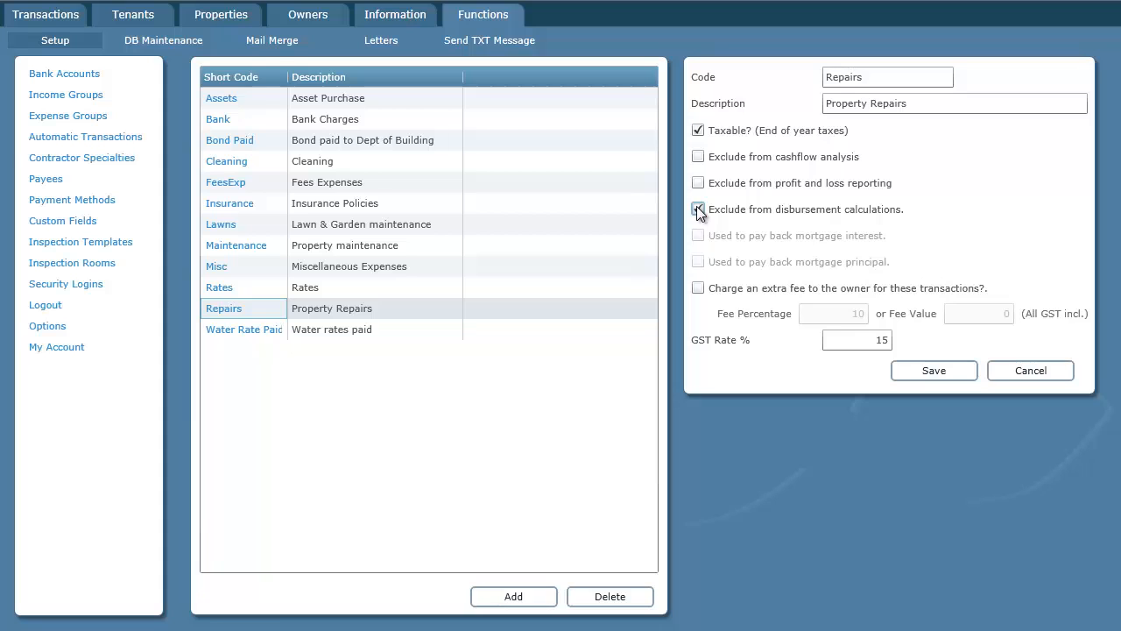
{"action": "left_click", "coordinate": [934, 370]}
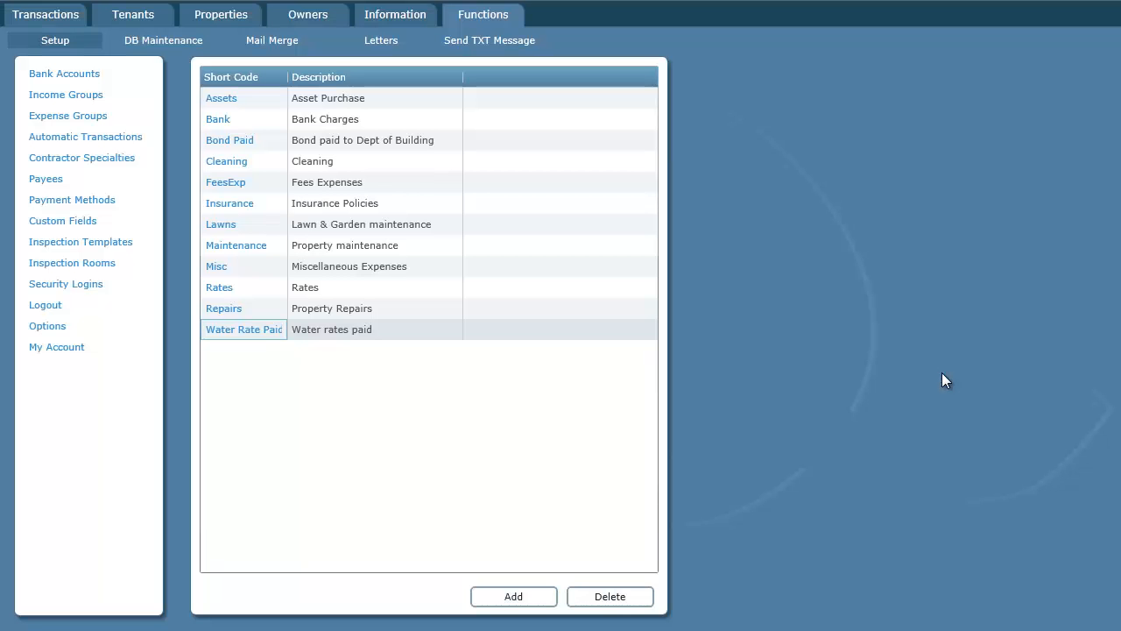
Step: Check Owner1's new disbursement calculation with repairs excluded, leave it unsaved, and reload the cashbook to view the Repairs transaction
{"action": "left_click", "coordinate": [293, 15]}
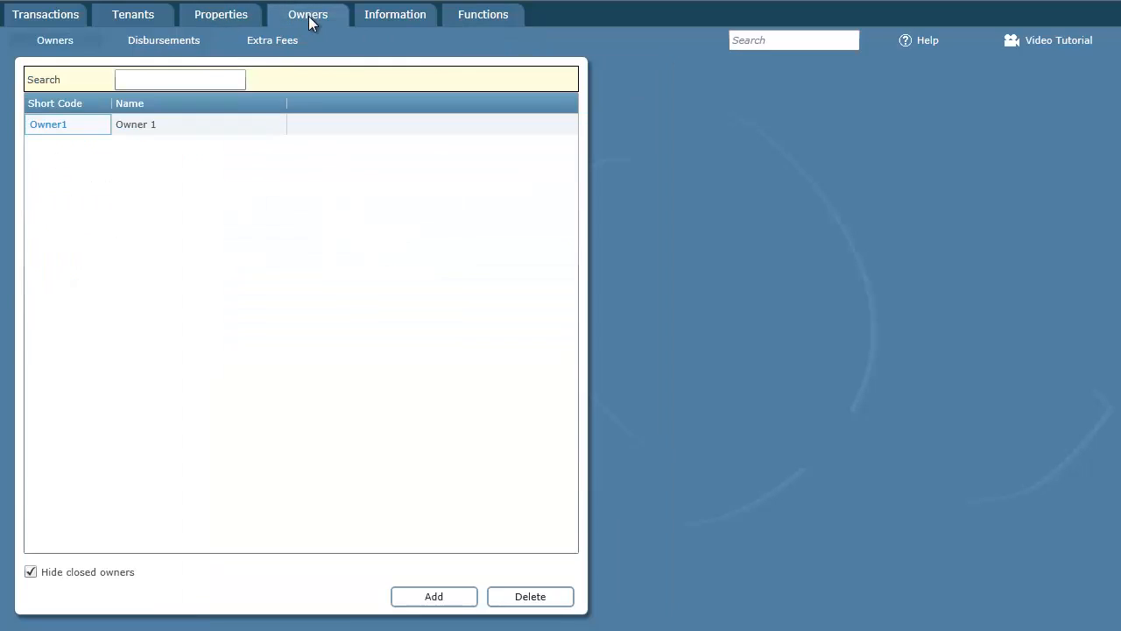
{"action": "left_click", "coordinate": [177, 44]}
{"action": "left_click", "coordinate": [481, 598]}
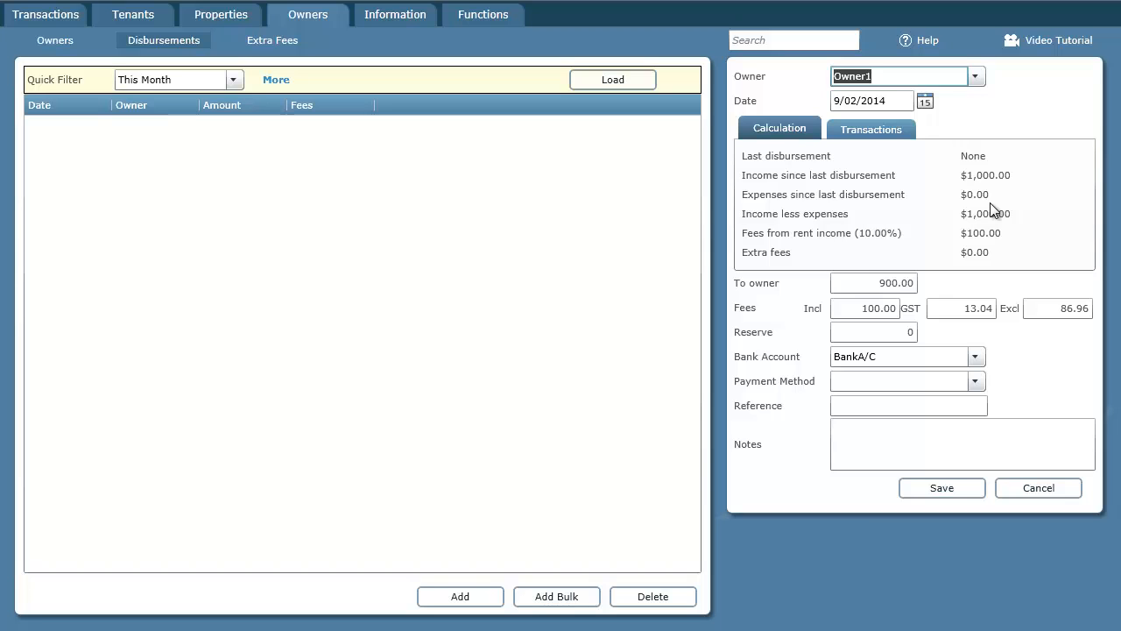
{"action": "left_click", "coordinate": [59, 13]}
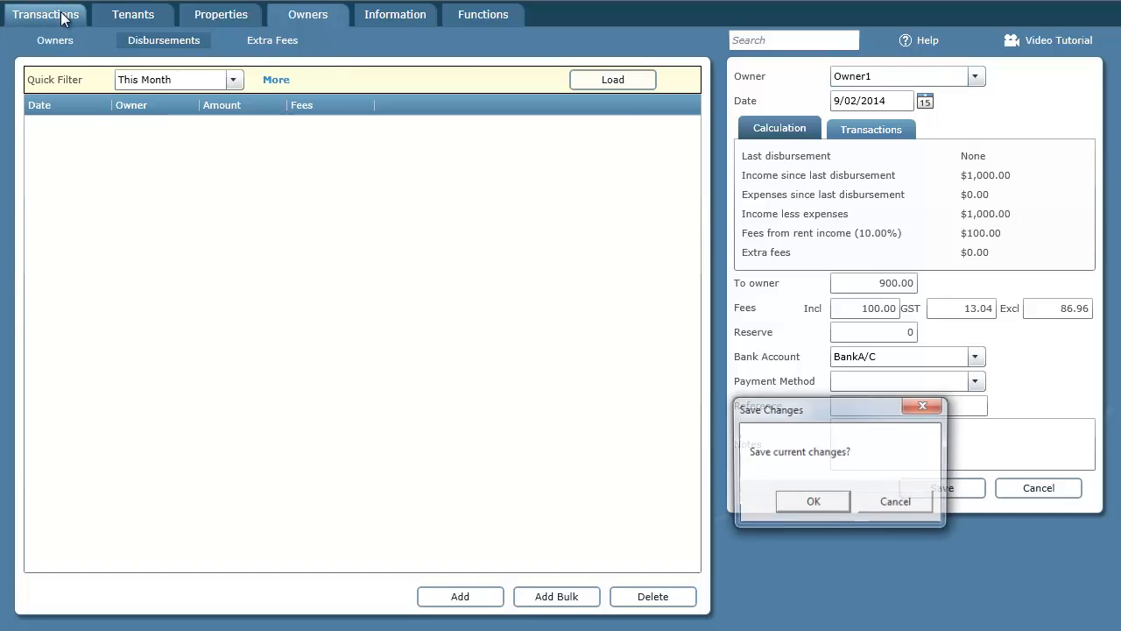
{"action": "left_click", "coordinate": [919, 500]}
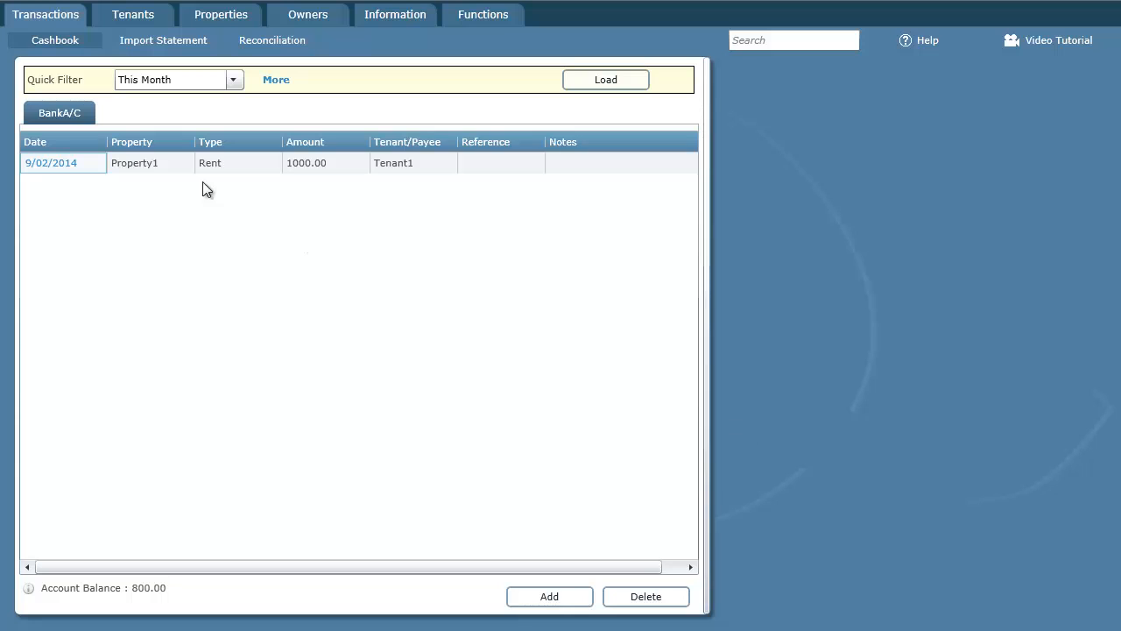
{"action": "left_click", "coordinate": [610, 78]}
{"action": "left_click", "coordinate": [305, 165]}
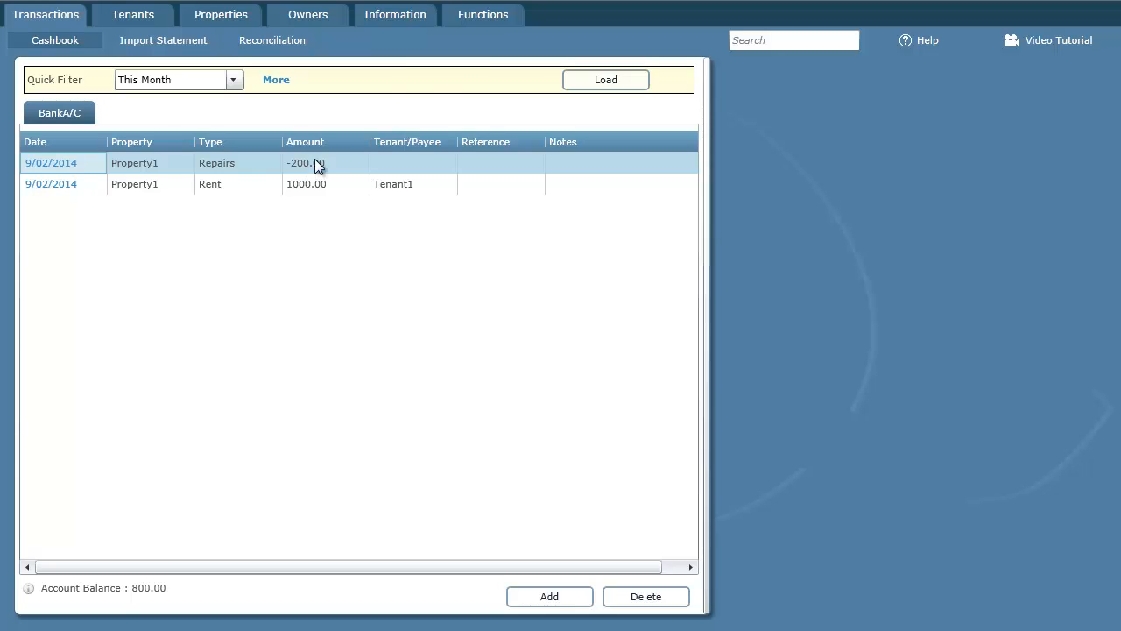
Step: Include the Repairs expense group in disbursement calculations again, enable an extra owner fee of 10 percent for its transactions, and save
{"action": "left_click", "coordinate": [504, 17]}
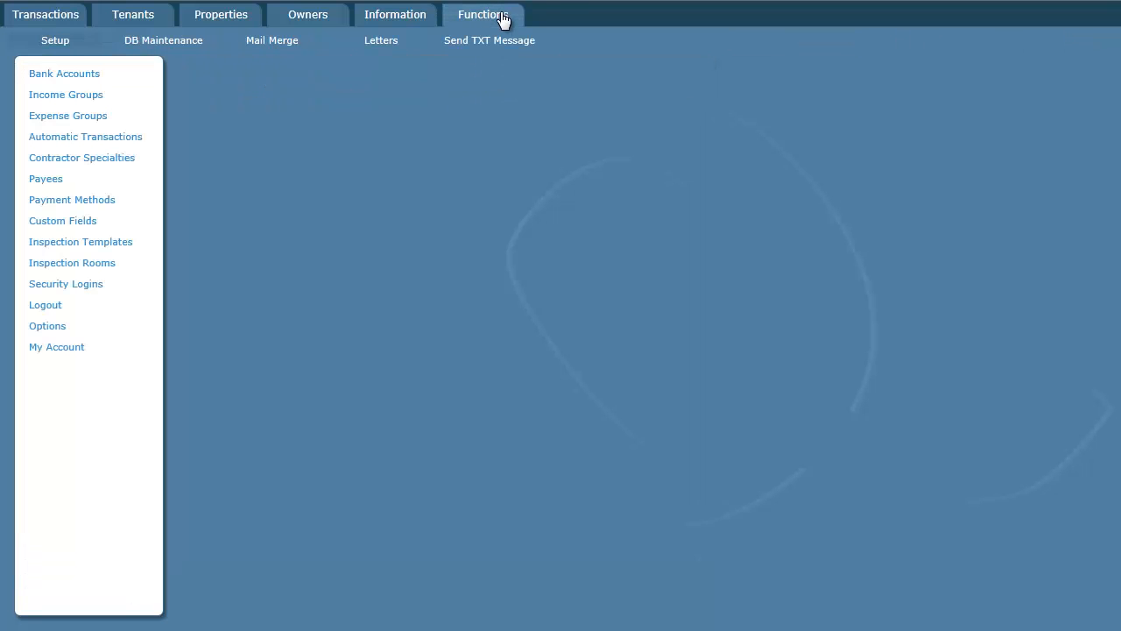
{"action": "left_click", "coordinate": [76, 118]}
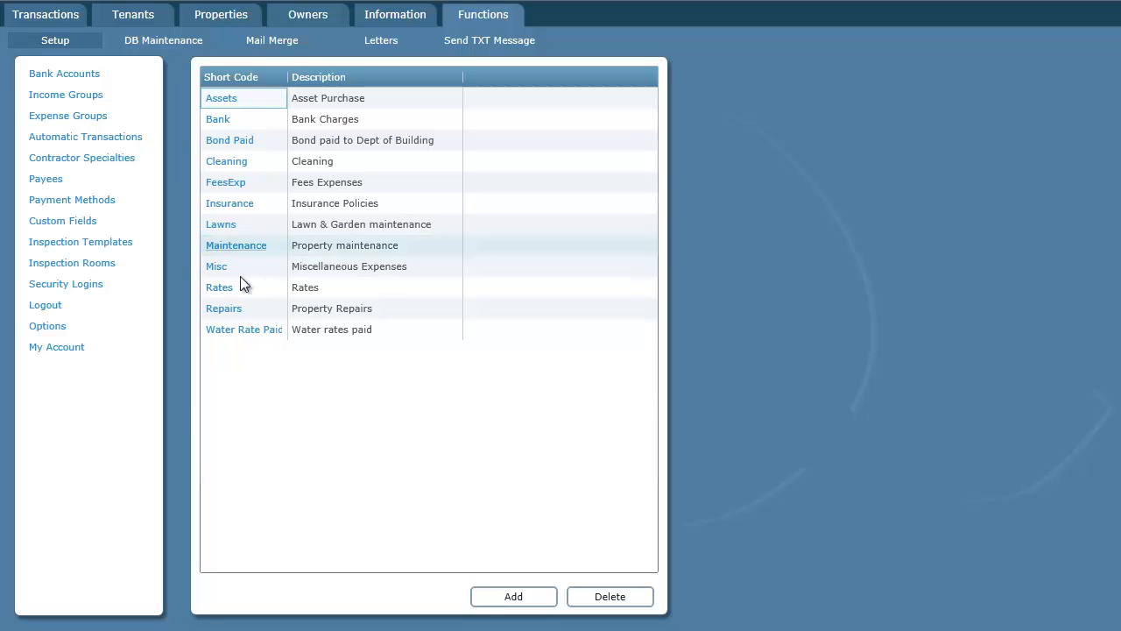
{"action": "left_click", "coordinate": [224, 309]}
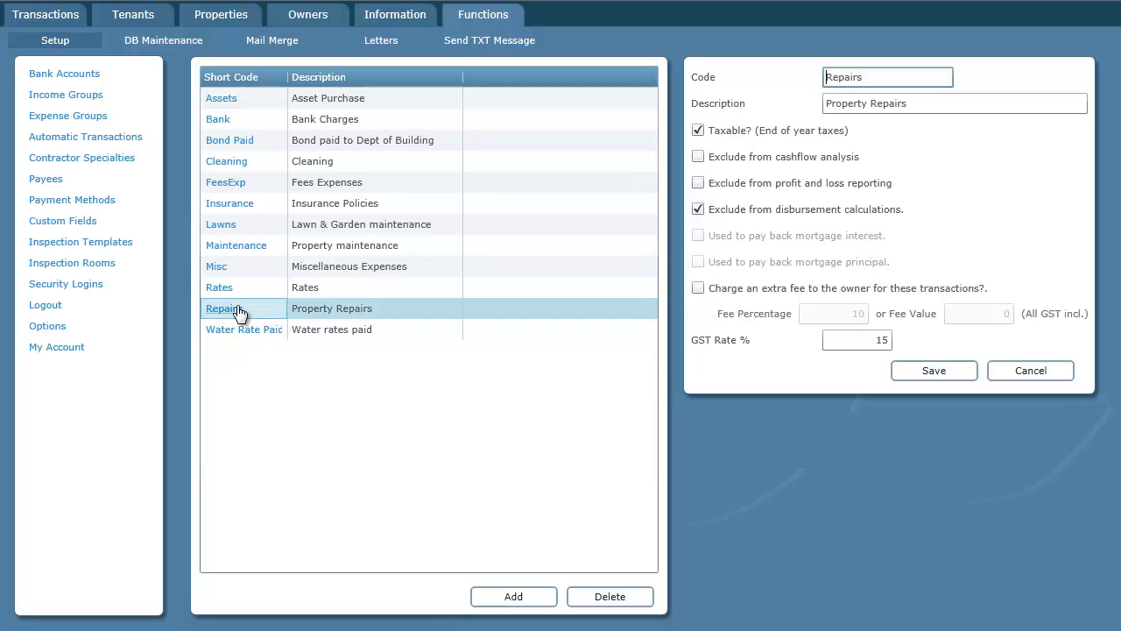
{"action": "left_click", "coordinate": [698, 209]}
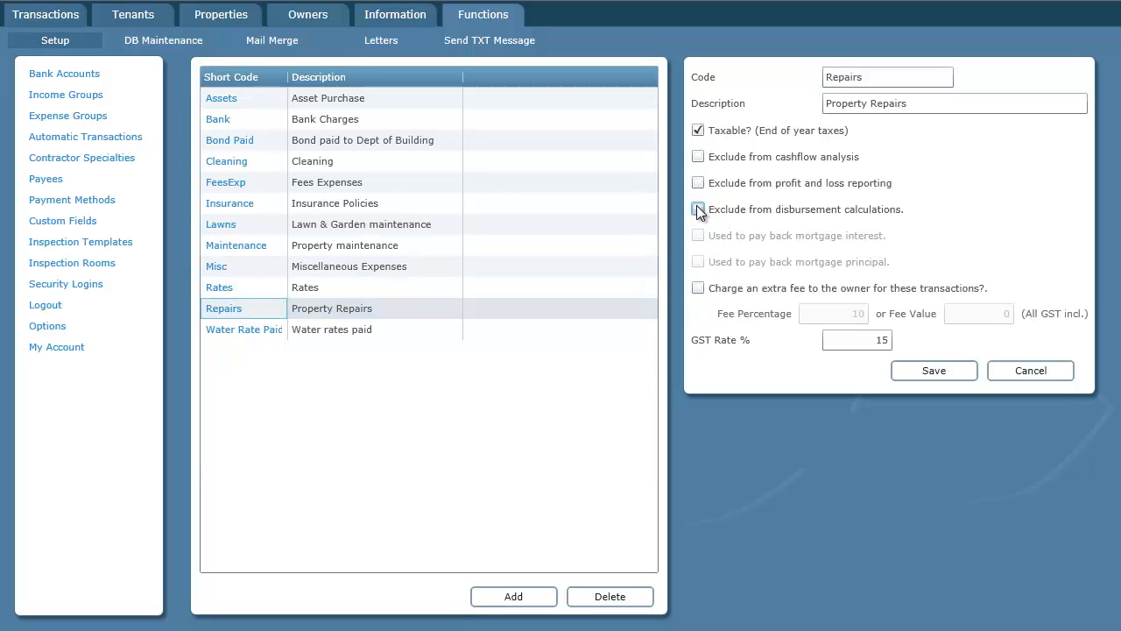
{"action": "left_click", "coordinate": [698, 289]}
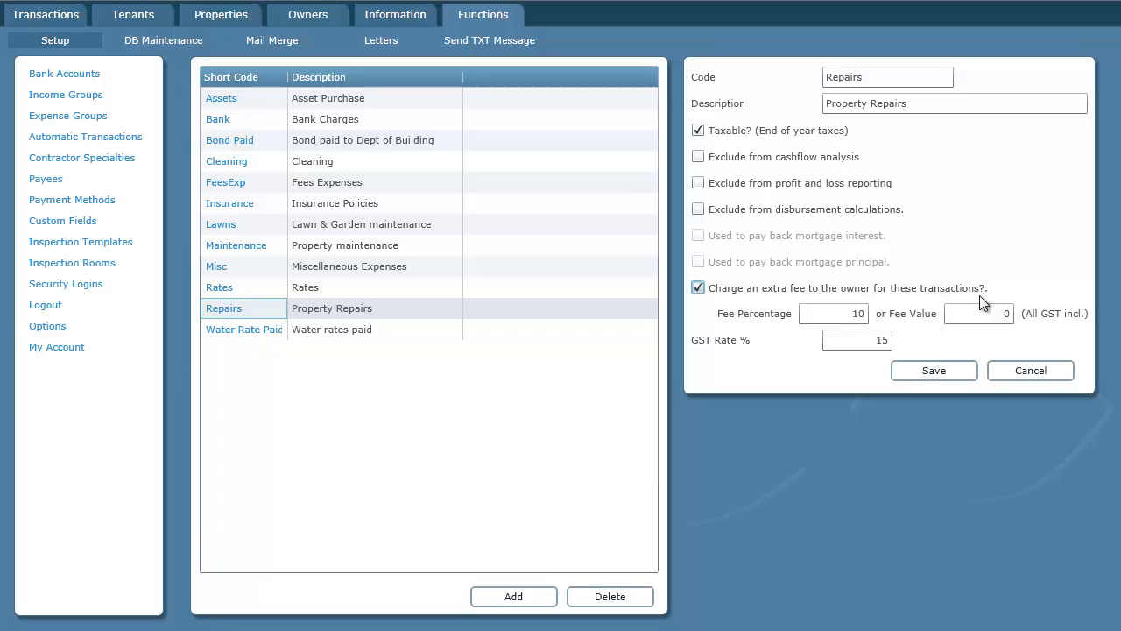
{"action": "double_click", "coordinate": [856, 313]}
{"action": "left_click", "coordinate": [945, 369]}
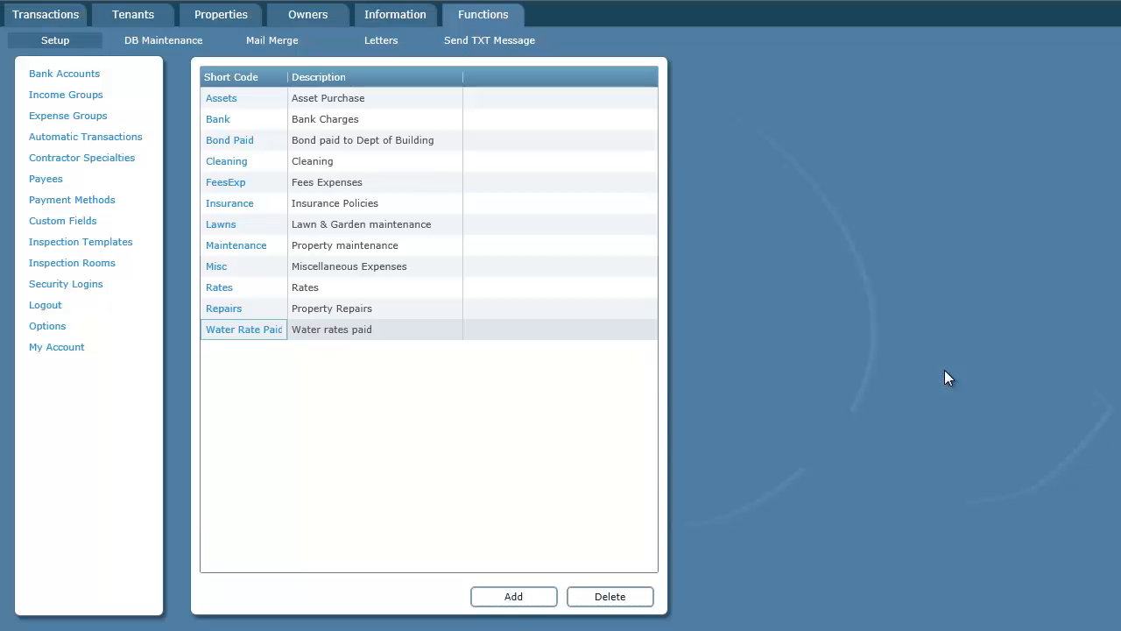
Step: Create an extra fee on Property1's Repairs transaction in the cashbook and save it
{"action": "left_click", "coordinate": [66, 17]}
{"action": "left_click", "coordinate": [62, 163]}
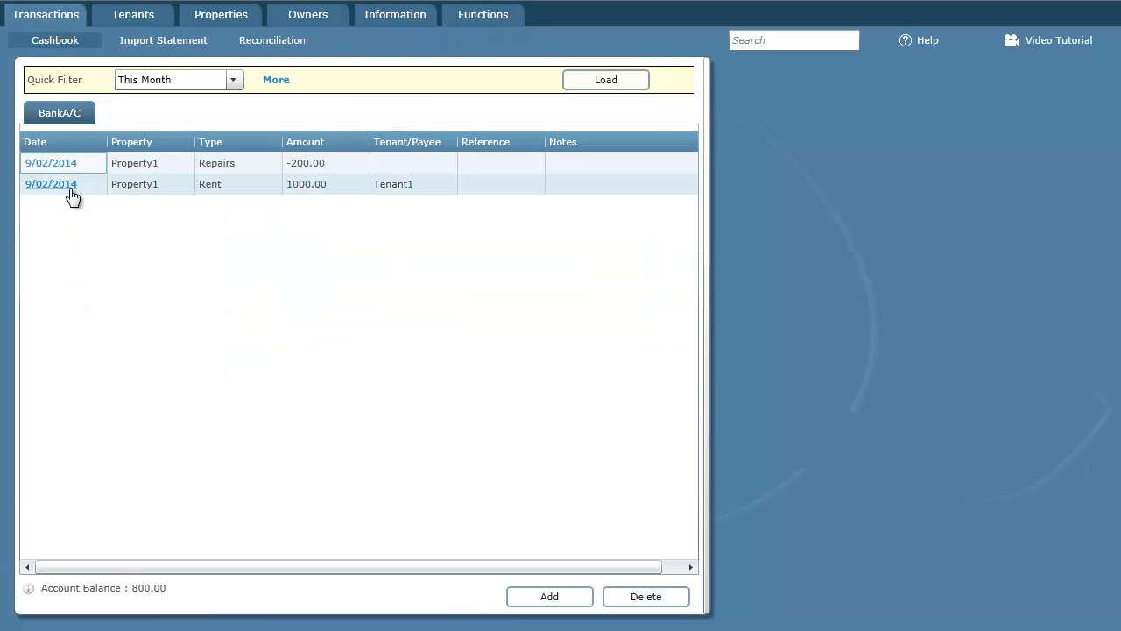
{"action": "left_click", "coordinate": [62, 163]}
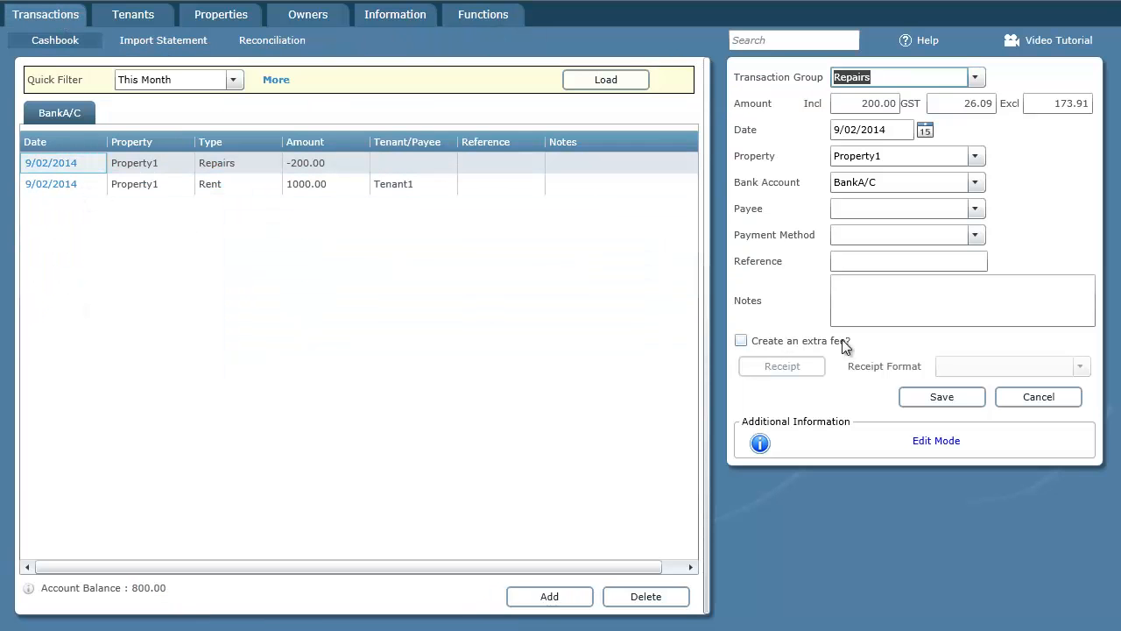
{"action": "left_click", "coordinate": [740, 341]}
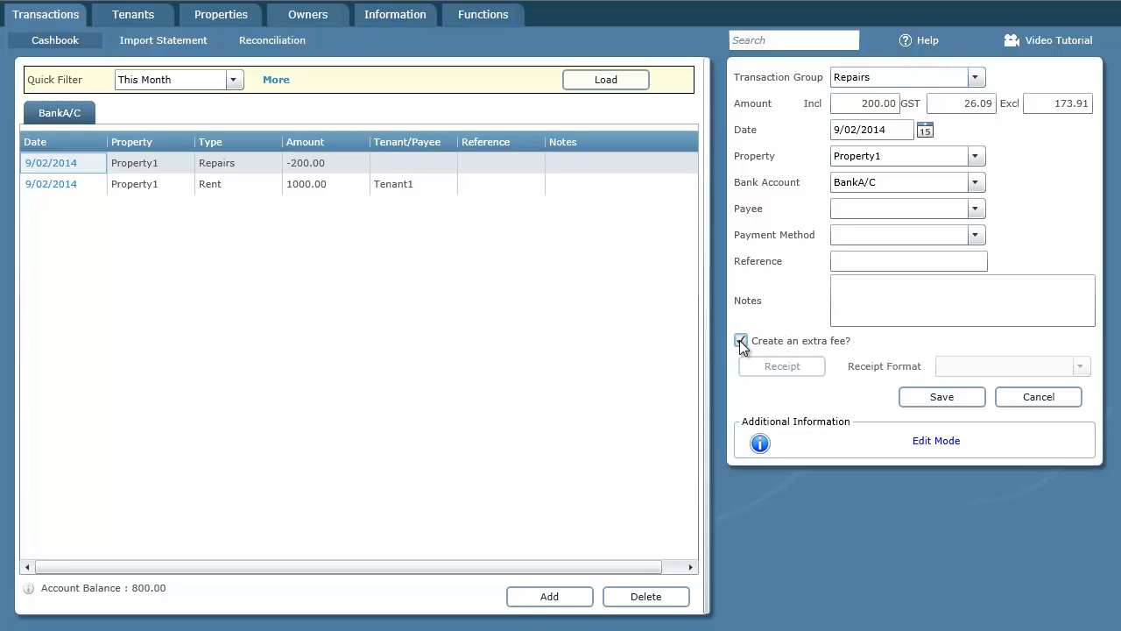
{"action": "left_click", "coordinate": [951, 400]}
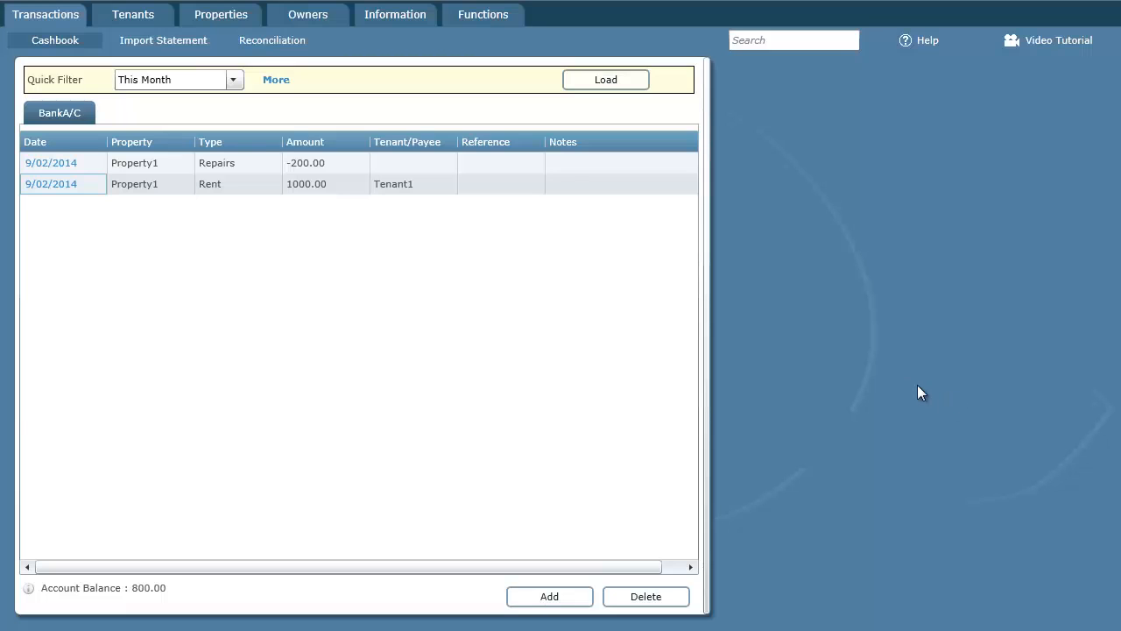
Step: Review the extra fees, total fees and amount to owner in a new disbursement for Owner1, and cancel it
{"action": "left_click", "coordinate": [311, 19]}
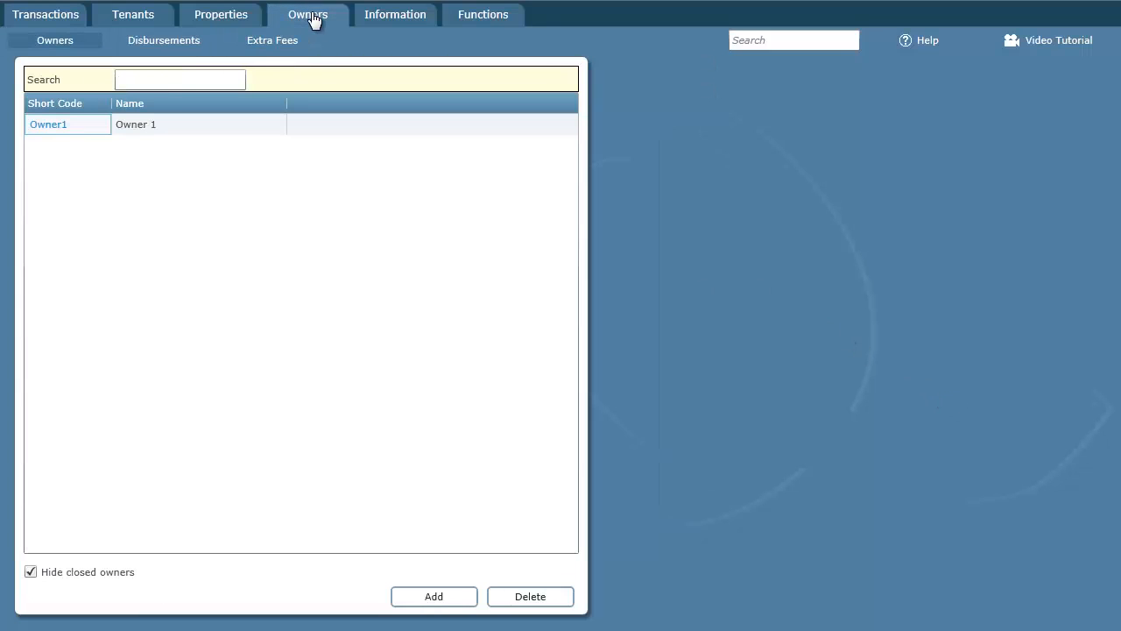
{"action": "left_click", "coordinate": [186, 44]}
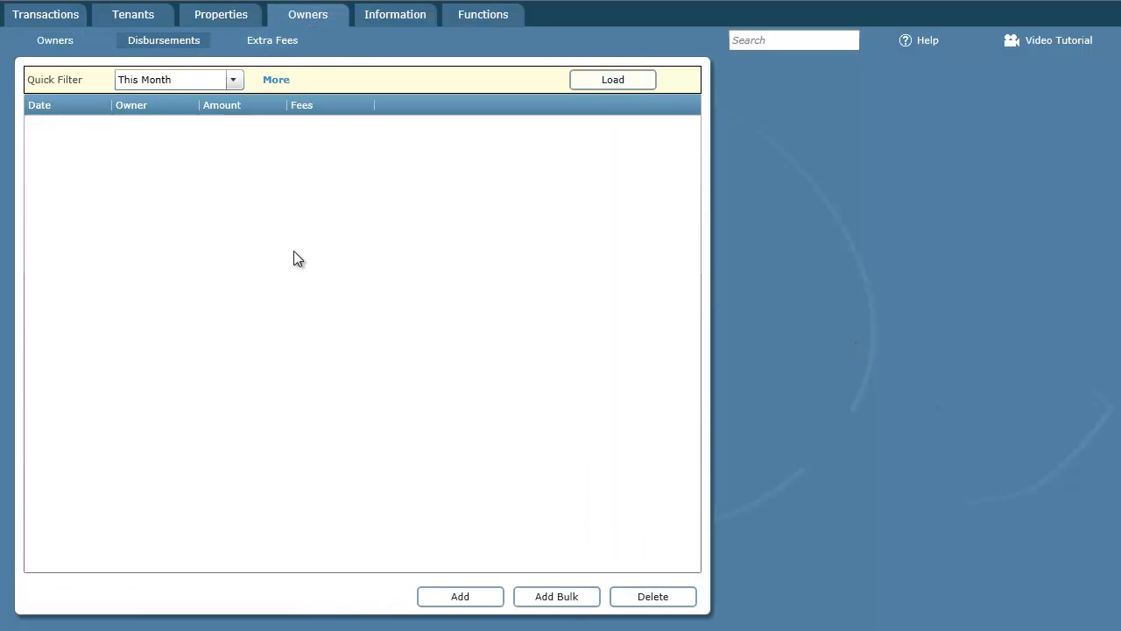
{"action": "left_click", "coordinate": [464, 597]}
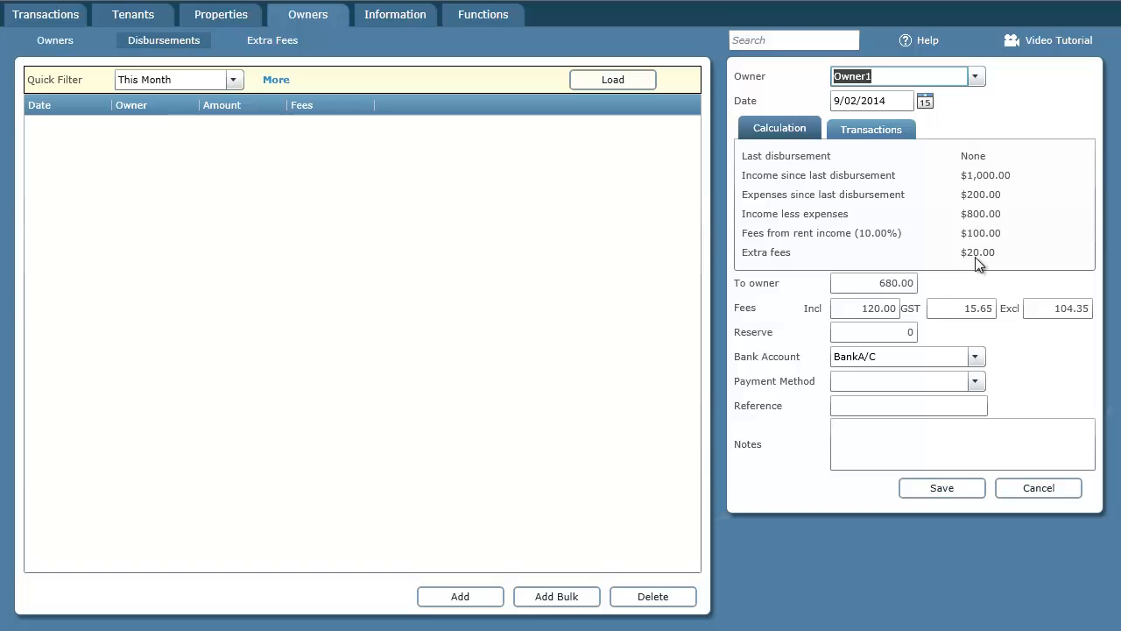
{"action": "left_click", "coordinate": [893, 311]}
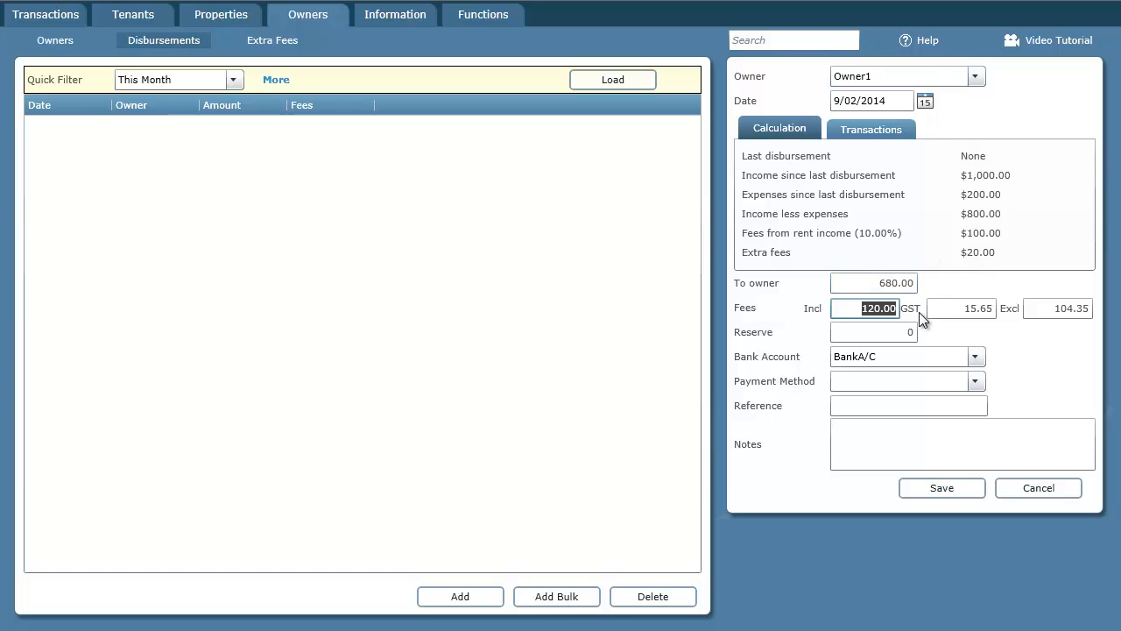
{"action": "left_click", "coordinate": [877, 283]}
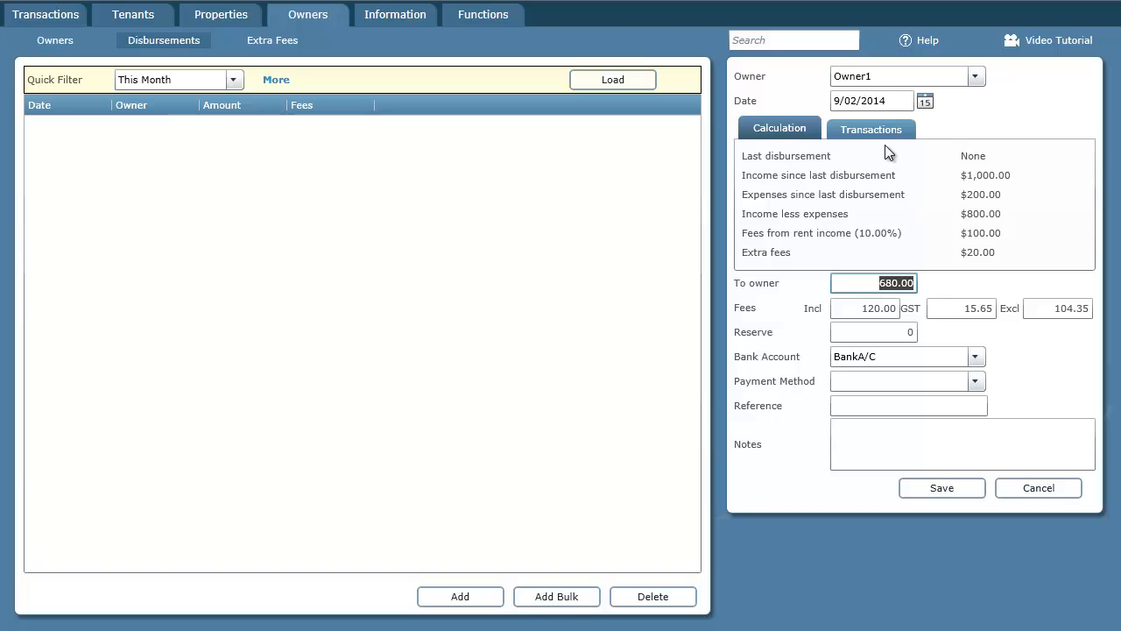
{"action": "left_click", "coordinate": [1034, 490]}
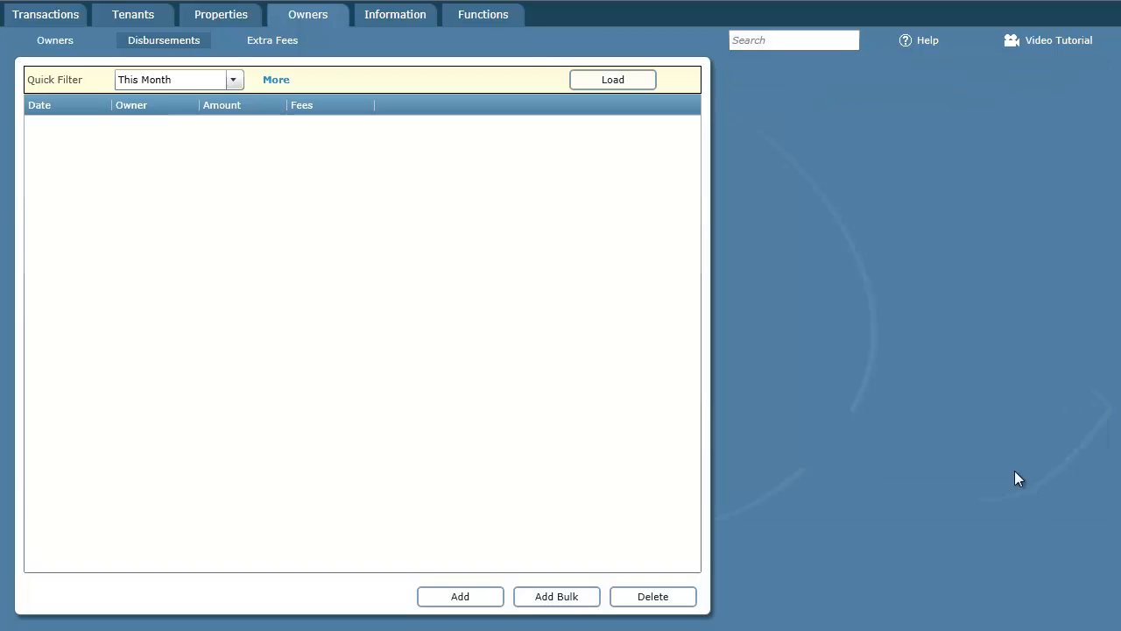
Step: Turn off the extra owner fee in the Repairs expense group and discard the change without saving
{"action": "left_click", "coordinate": [488, 19]}
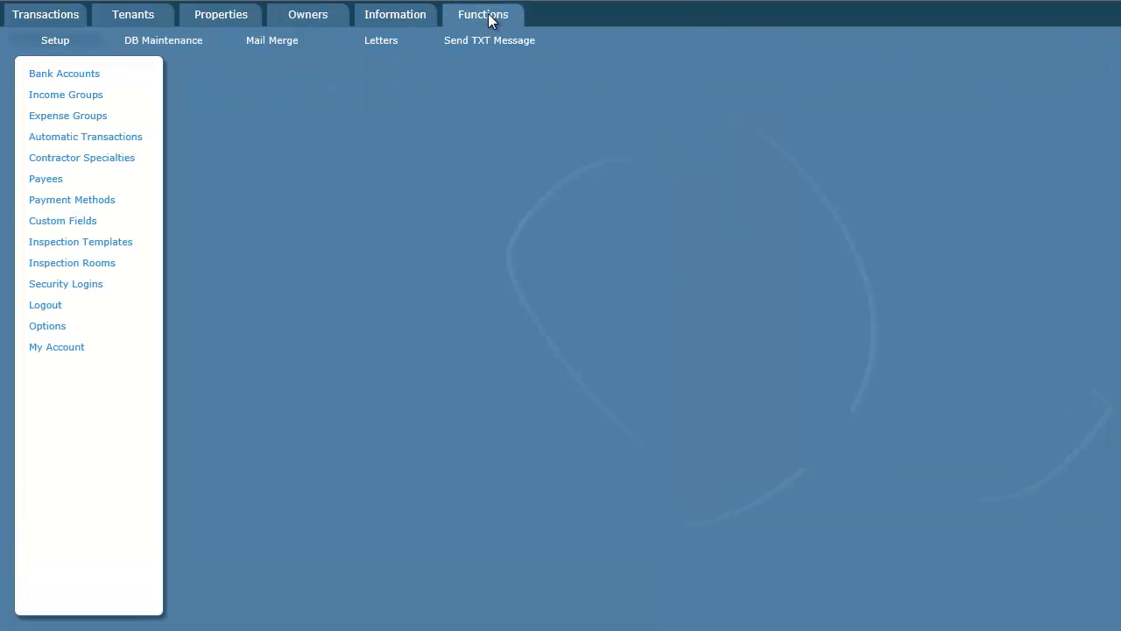
{"action": "left_click", "coordinate": [70, 118]}
{"action": "left_click", "coordinate": [229, 310]}
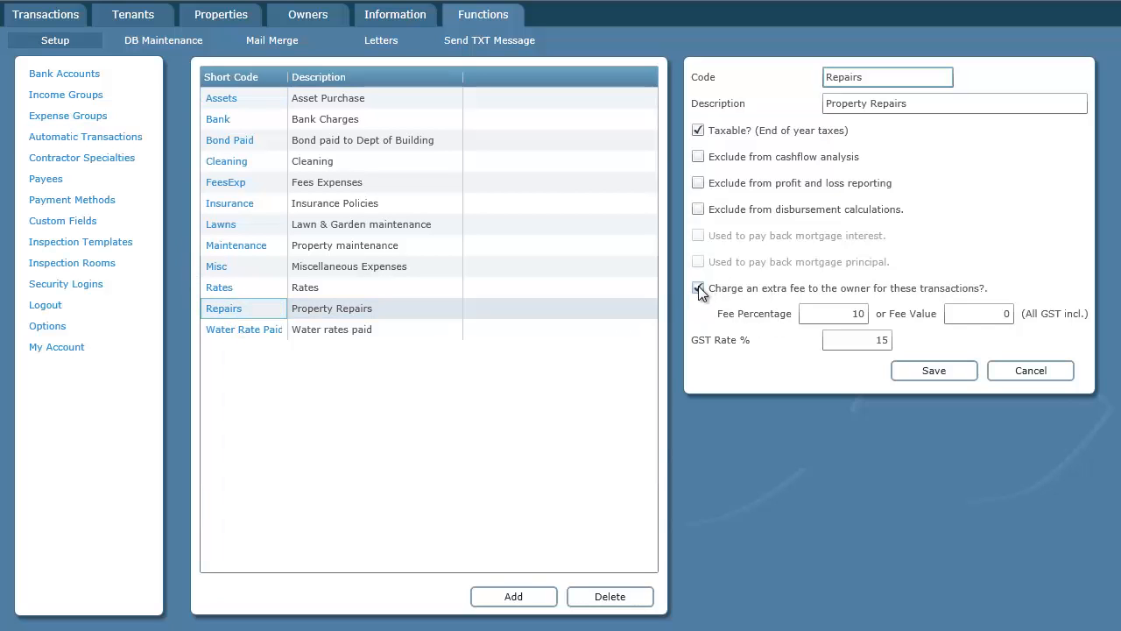
{"action": "left_click", "coordinate": [698, 289]}
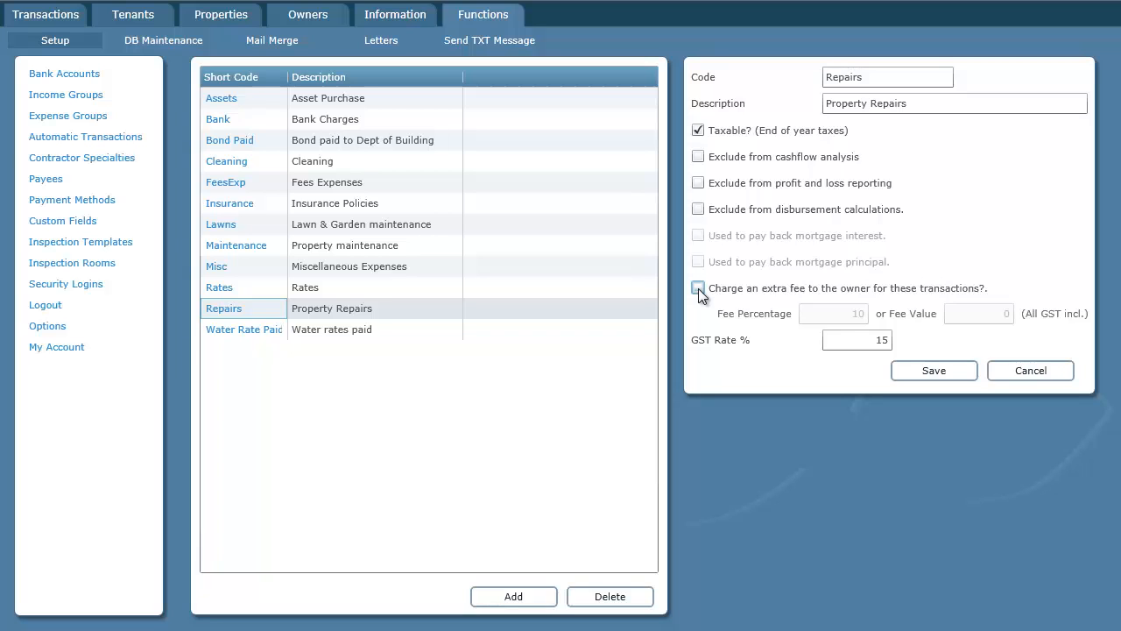
{"action": "left_click", "coordinate": [1031, 373]}
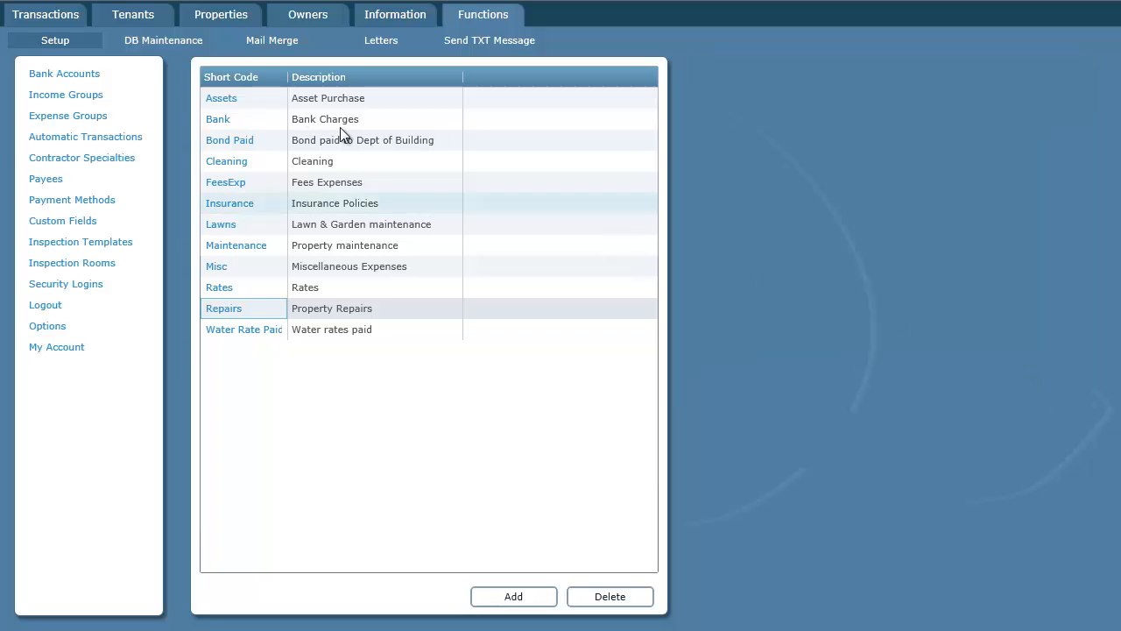
Step: Remove the extra fee from Property1's Repairs transaction in the cashbook and save the transaction
{"action": "left_click", "coordinate": [72, 24]}
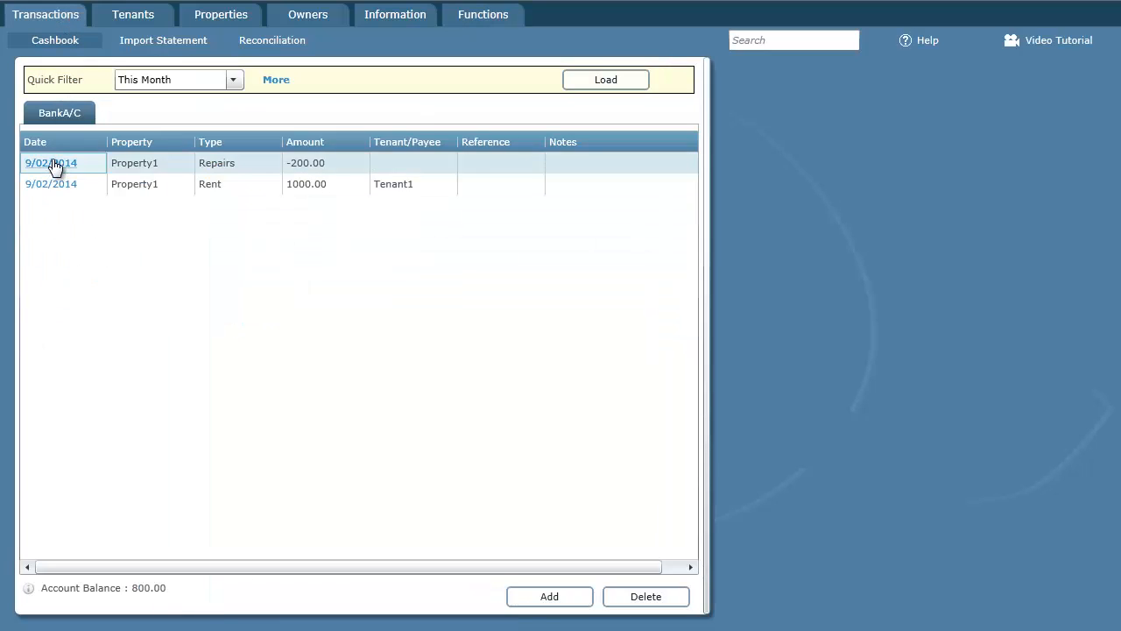
{"action": "left_click", "coordinate": [54, 164]}
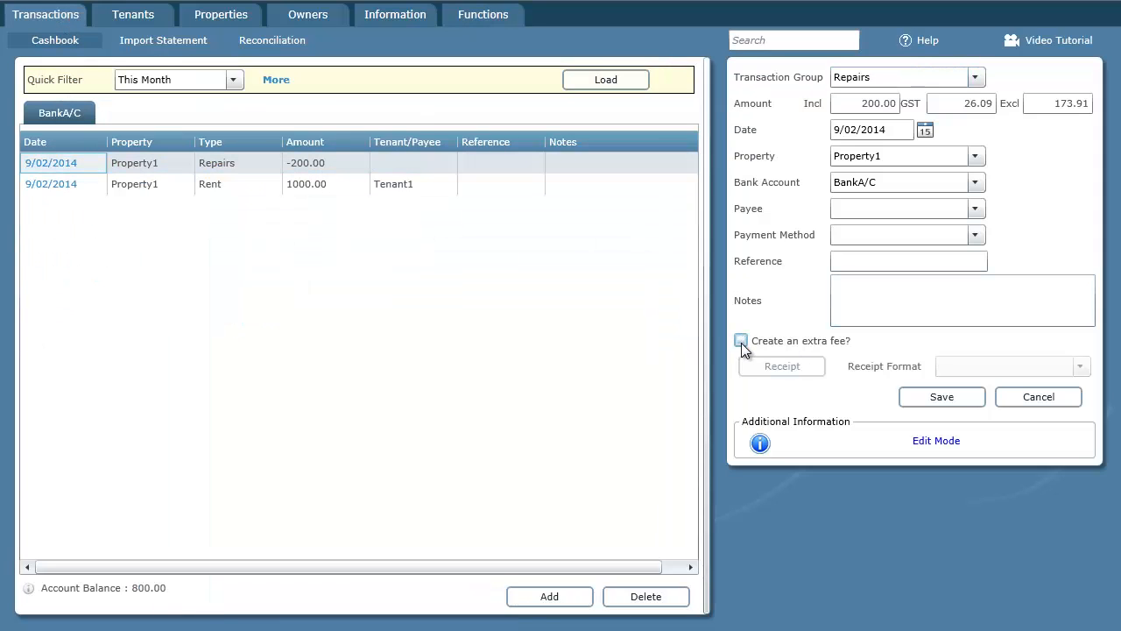
{"action": "left_click", "coordinate": [963, 400]}
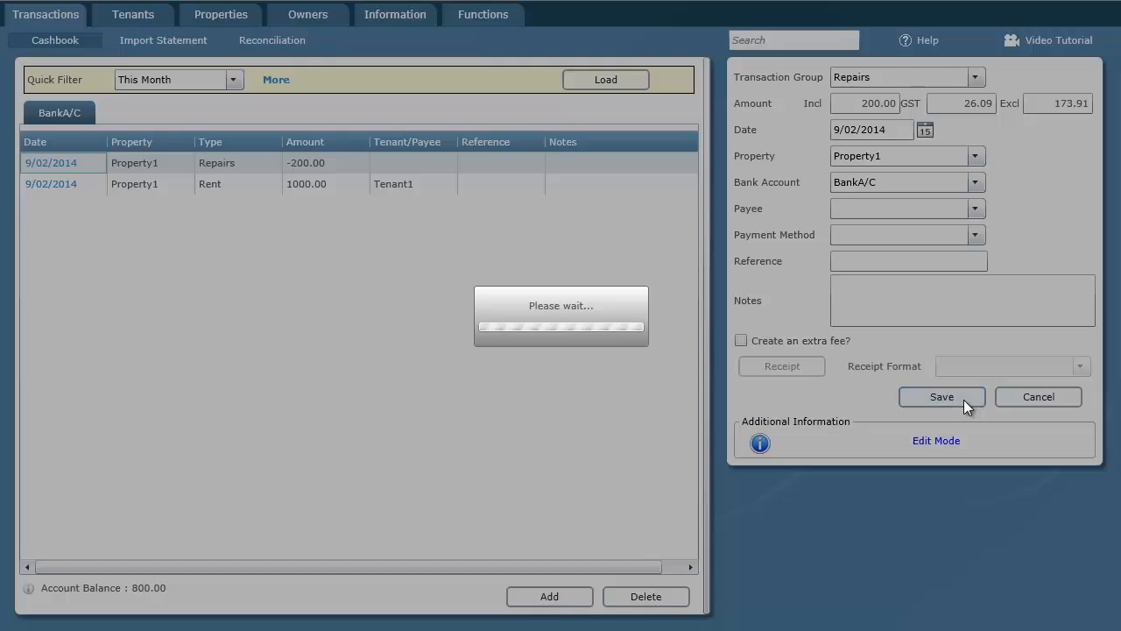
Step: Turn off the extra owner fee for transactions in the Repairs expense group and save the group
{"action": "left_click", "coordinate": [488, 20]}
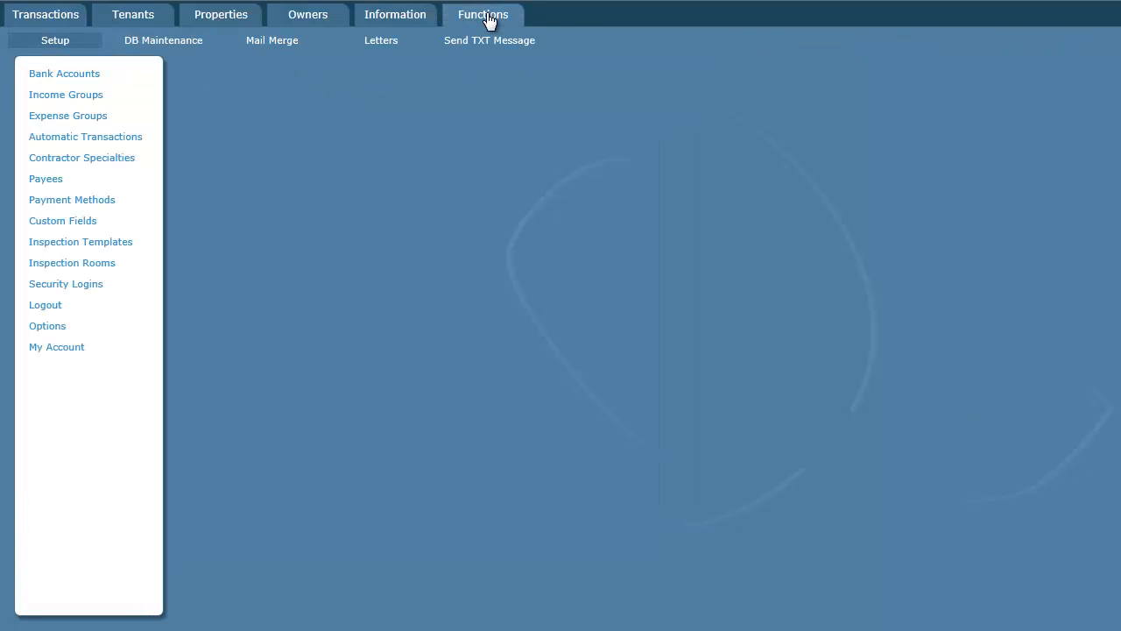
{"action": "left_click", "coordinate": [98, 117]}
{"action": "left_click", "coordinate": [230, 310]}
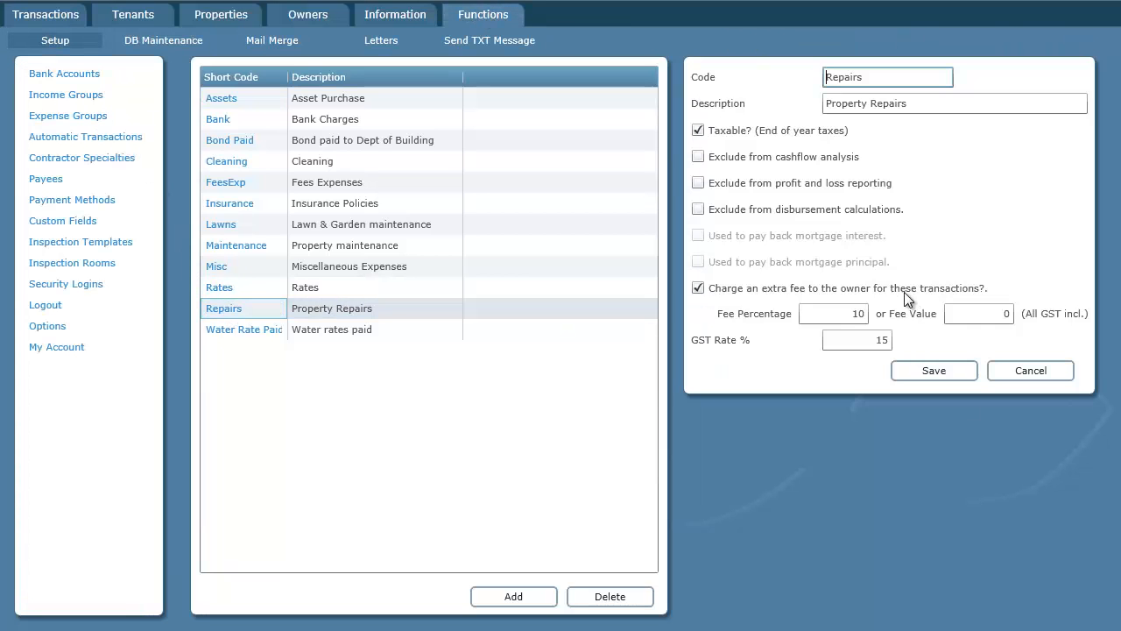
{"action": "left_click", "coordinate": [698, 288]}
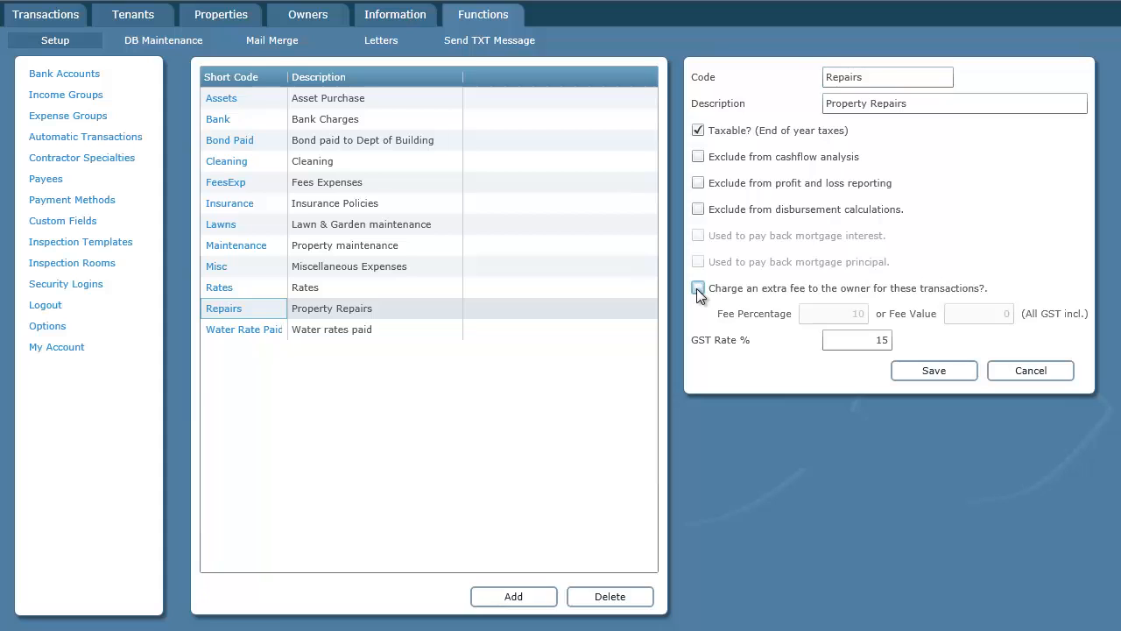
{"action": "left_click", "coordinate": [960, 374]}
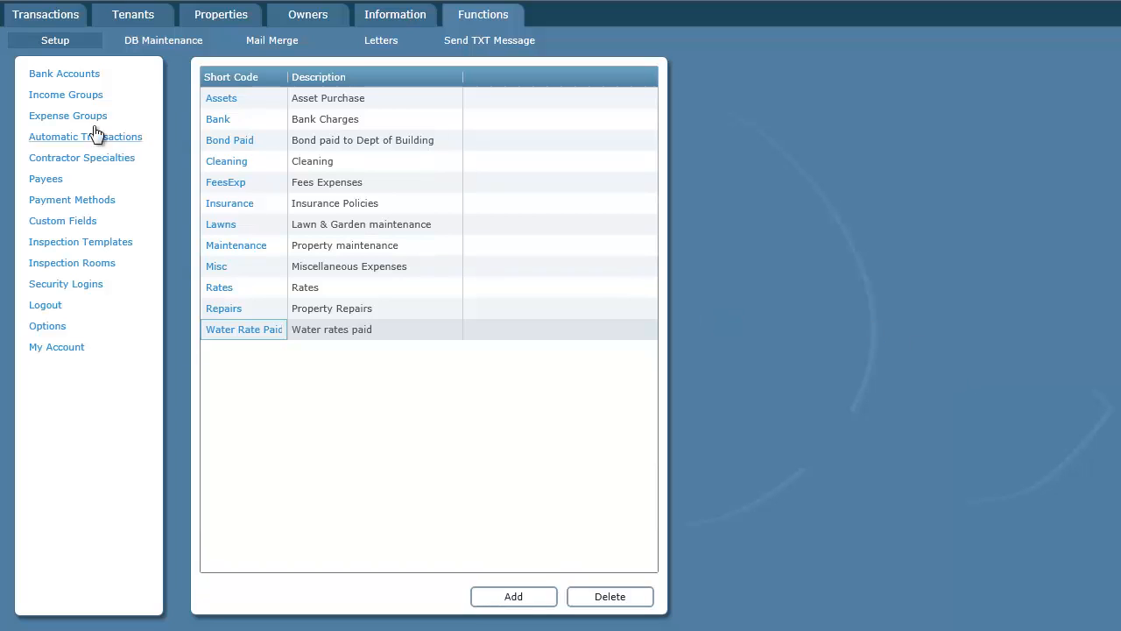
Step: Exclude the Rent income group from disbursement calculations and save the group
{"action": "left_click", "coordinate": [64, 96]}
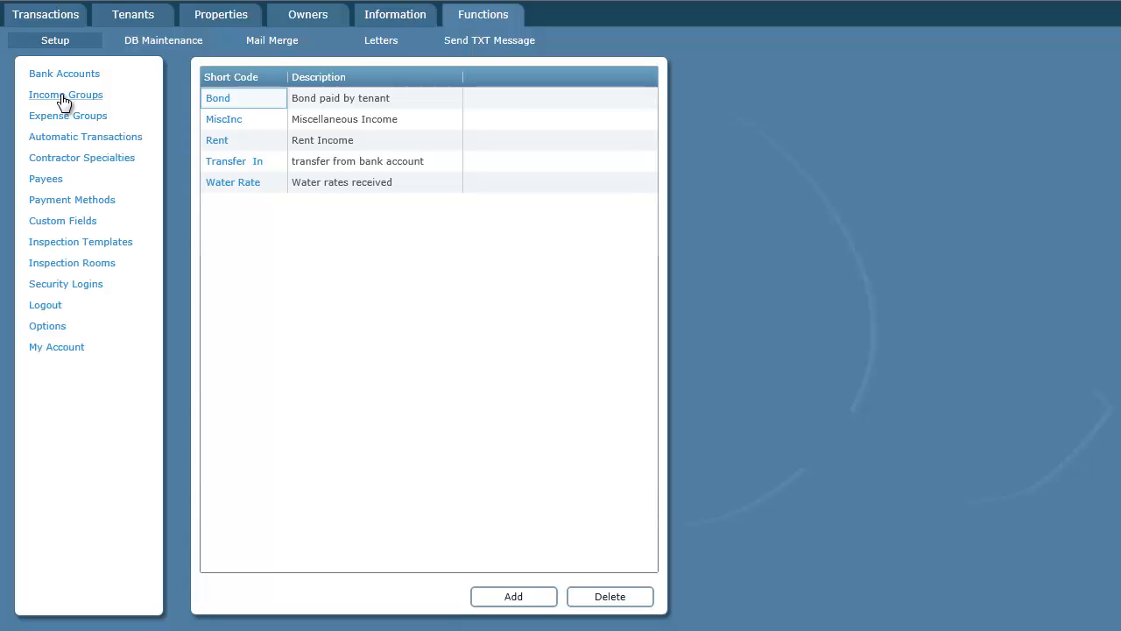
{"action": "left_click", "coordinate": [219, 142]}
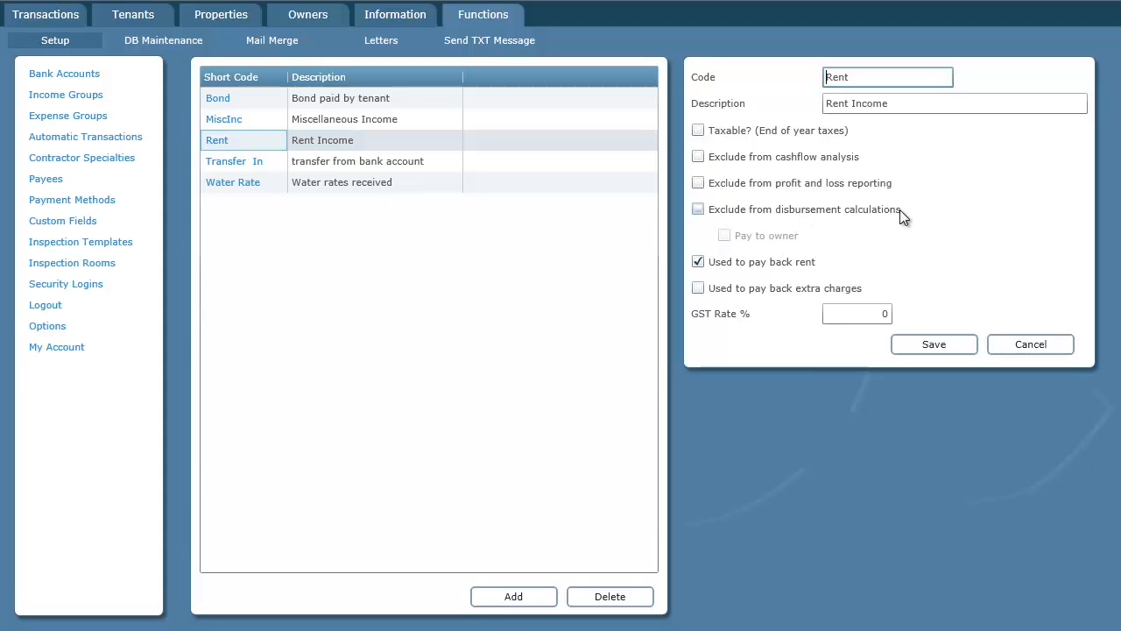
{"action": "left_click", "coordinate": [746, 208]}
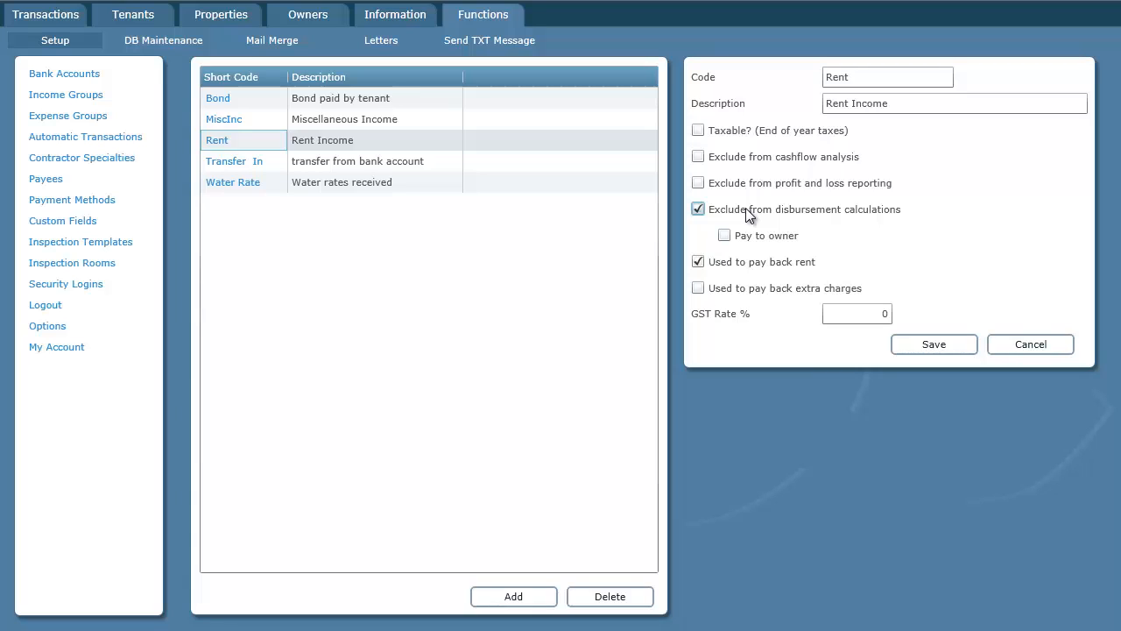
{"action": "left_click", "coordinate": [960, 346]}
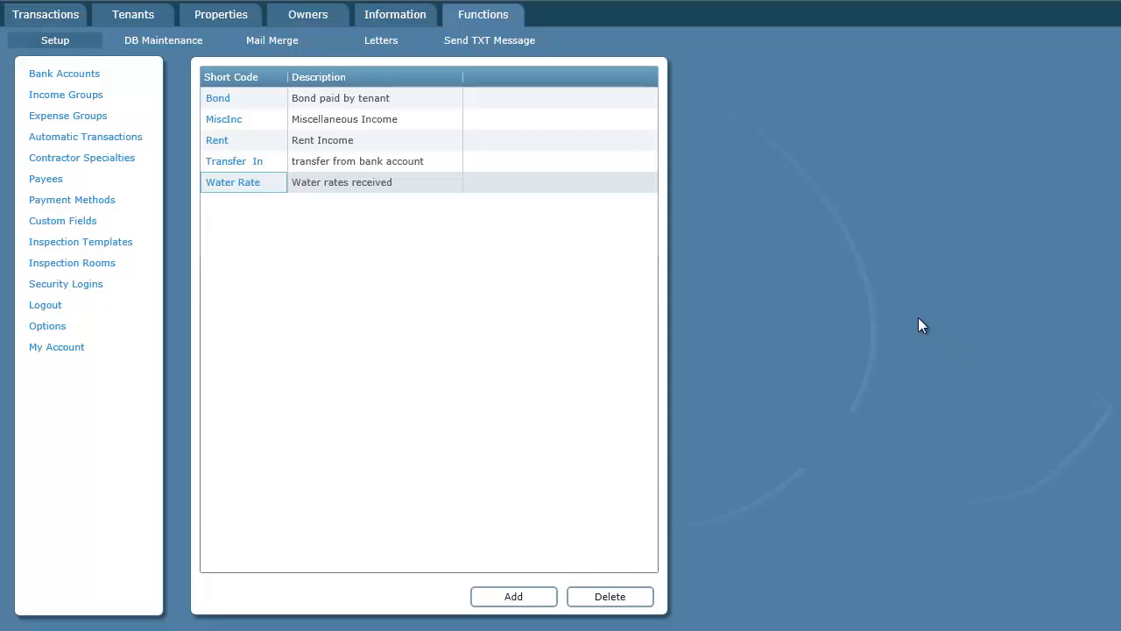
Step: Review the income, expenses and fees calculated in a new disbursement for Owner1, and cancel it
{"action": "left_click", "coordinate": [297, 26]}
{"action": "left_click", "coordinate": [189, 43]}
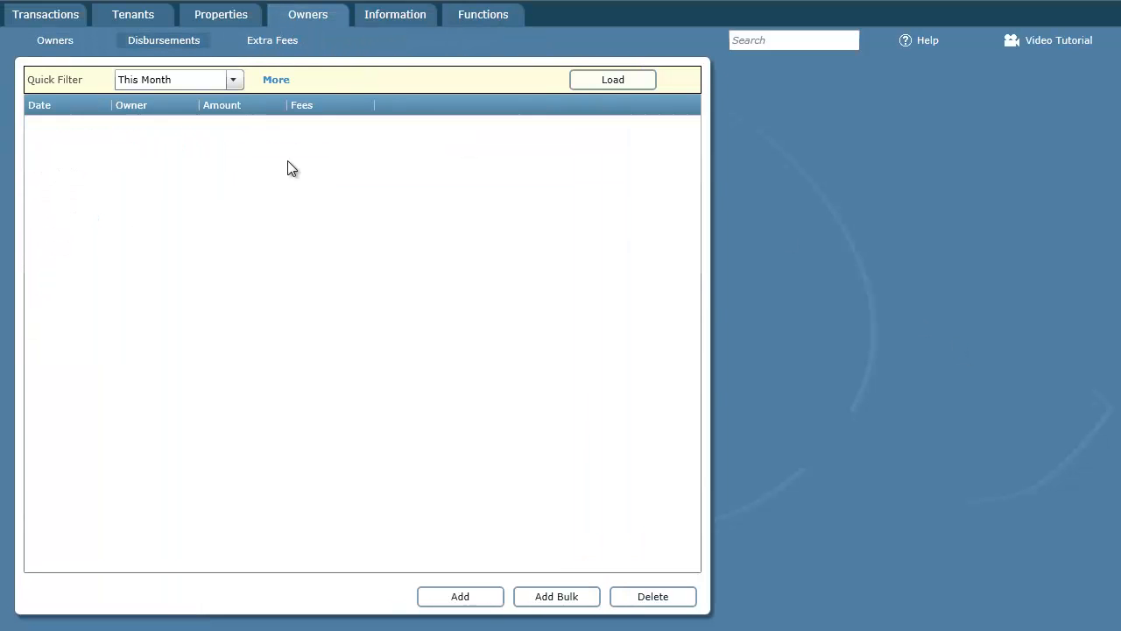
{"action": "left_click", "coordinate": [459, 596]}
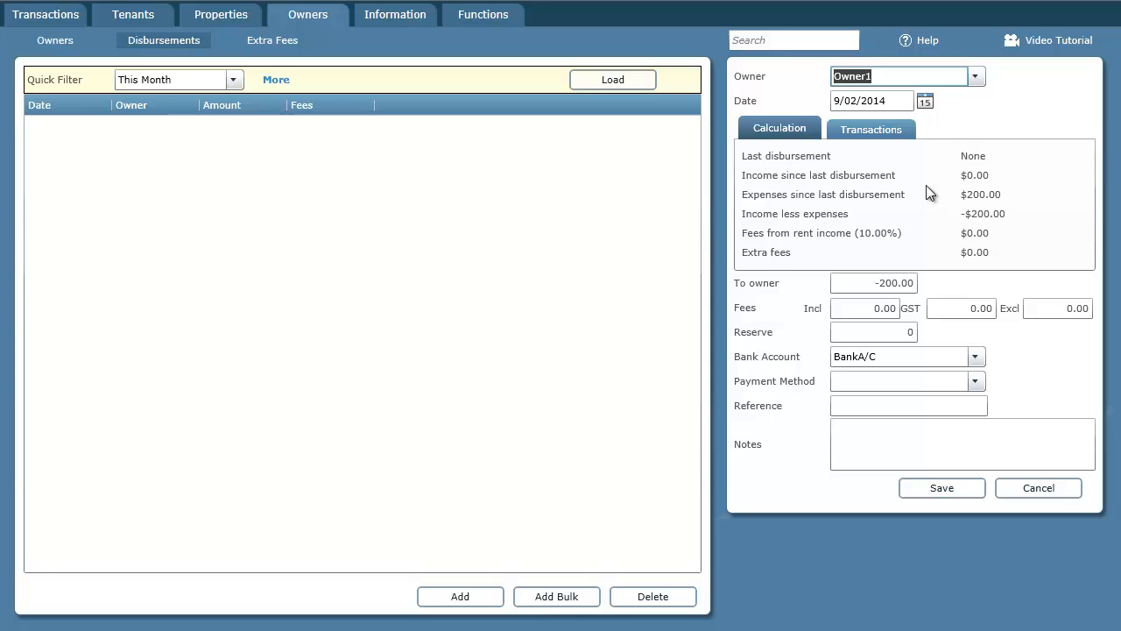
{"action": "left_click", "coordinate": [1047, 487]}
Step: Keep the Rent income group excluded from disbursement calculations, enable its Pay to owner option, and save
{"action": "left_click", "coordinate": [486, 15]}
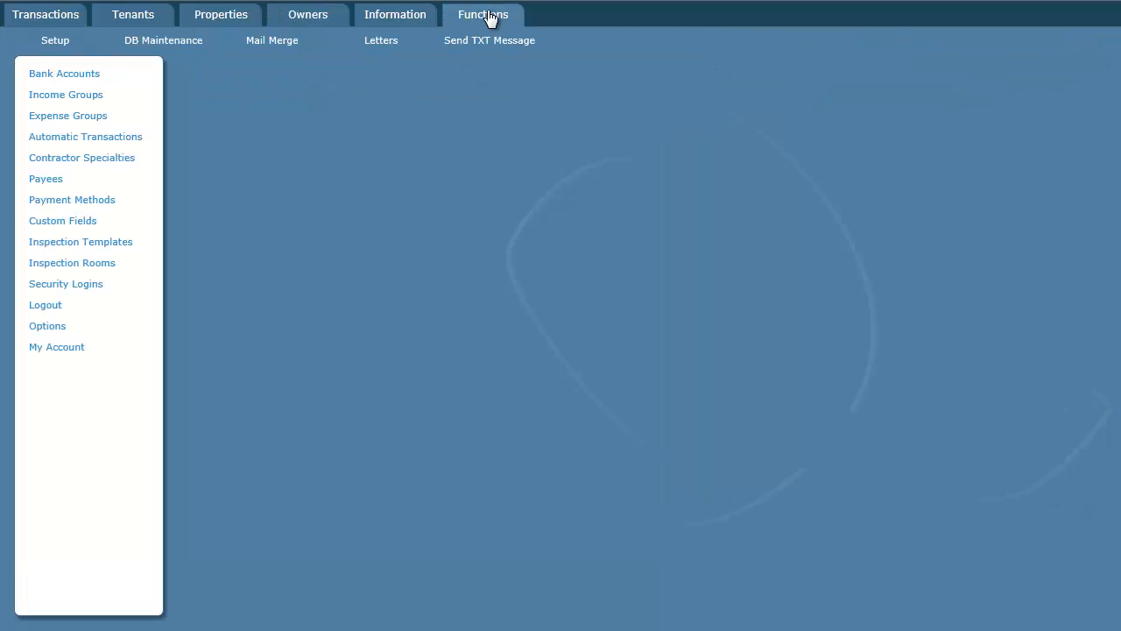
{"action": "left_click", "coordinate": [58, 94]}
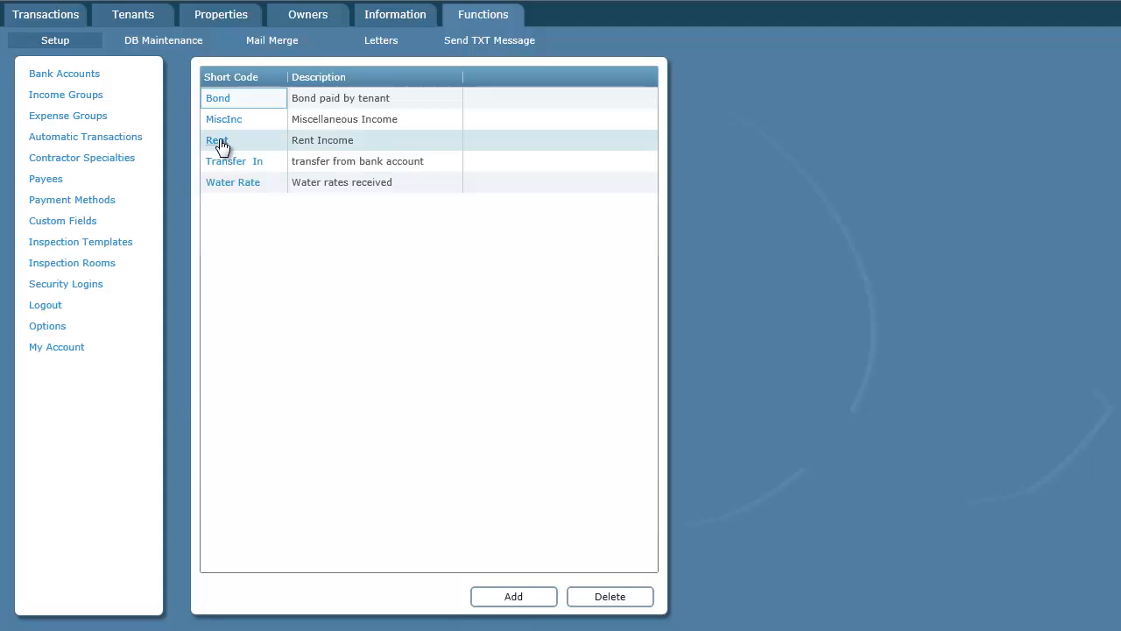
{"action": "left_click", "coordinate": [218, 143]}
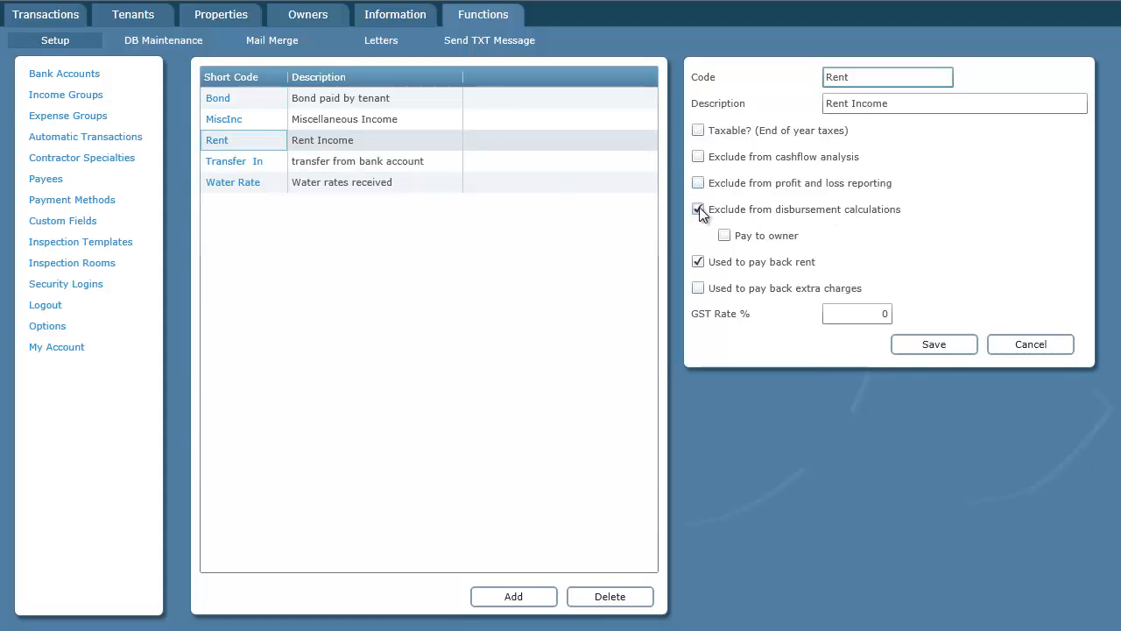
{"action": "left_click", "coordinate": [698, 209]}
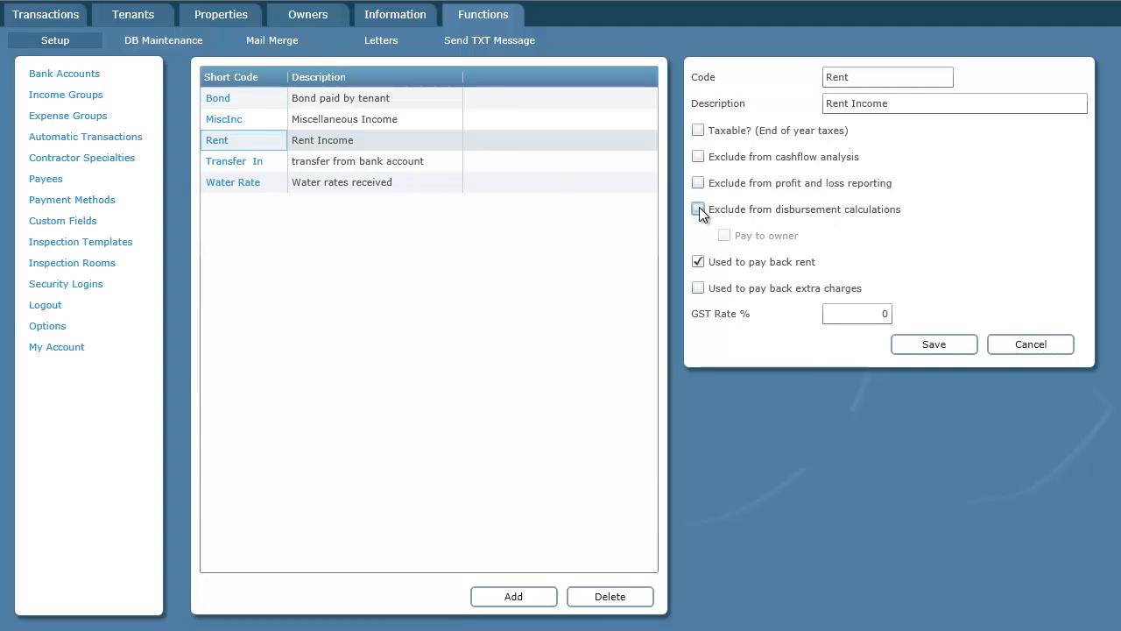
{"action": "left_click", "coordinate": [698, 209]}
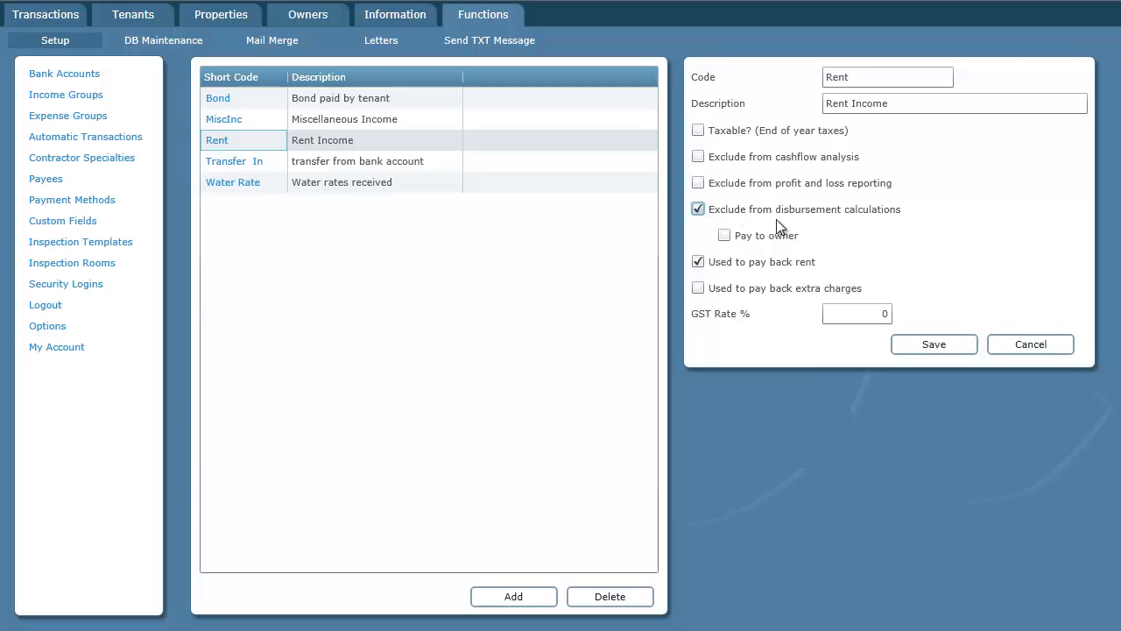
{"action": "left_click", "coordinate": [724, 235]}
{"action": "left_click", "coordinate": [950, 346]}
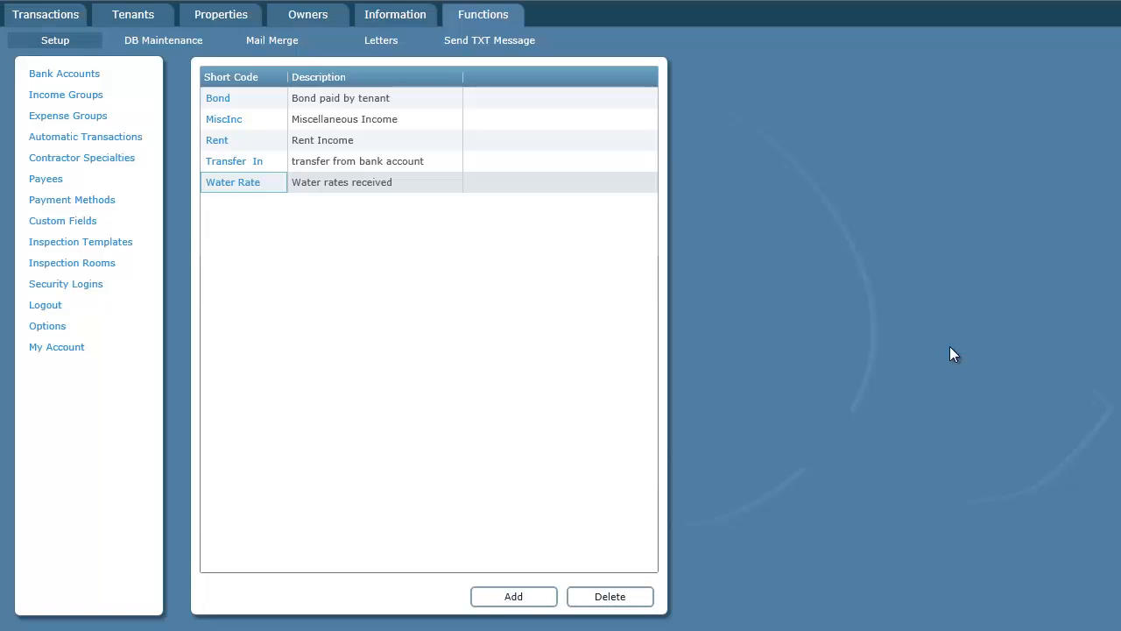
Step: Check the income, rent fees and amount to owner in a new Owner1 disbursement with rent paid to the owner, and cancel it
{"action": "left_click", "coordinate": [317, 19]}
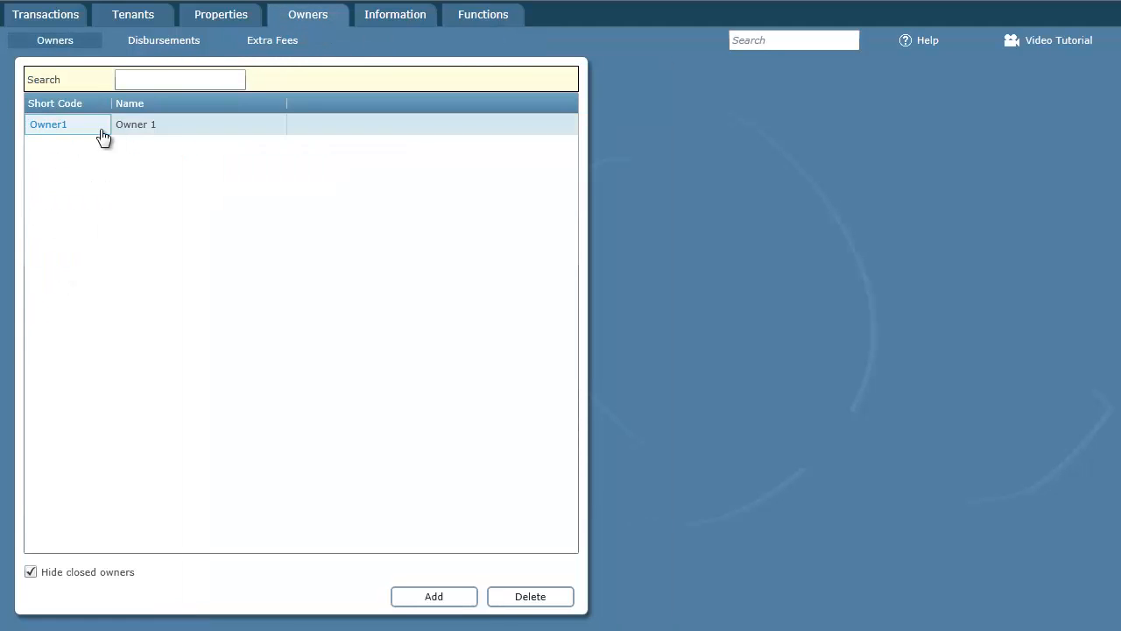
{"action": "left_click", "coordinate": [173, 43]}
{"action": "left_click", "coordinate": [472, 601]}
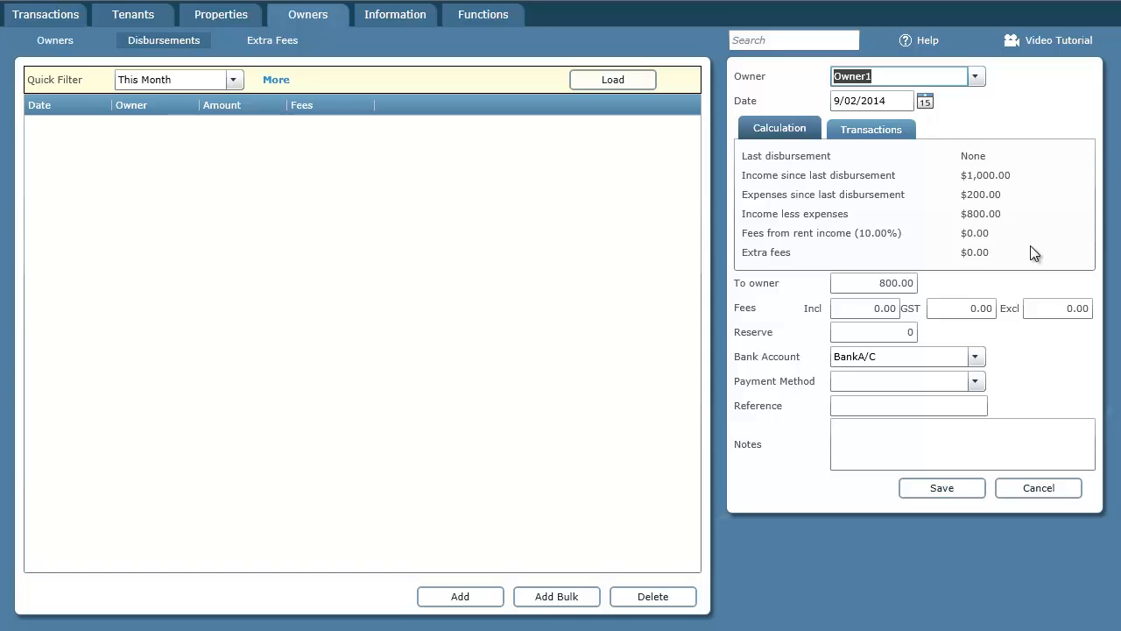
{"action": "left_click", "coordinate": [1047, 489]}
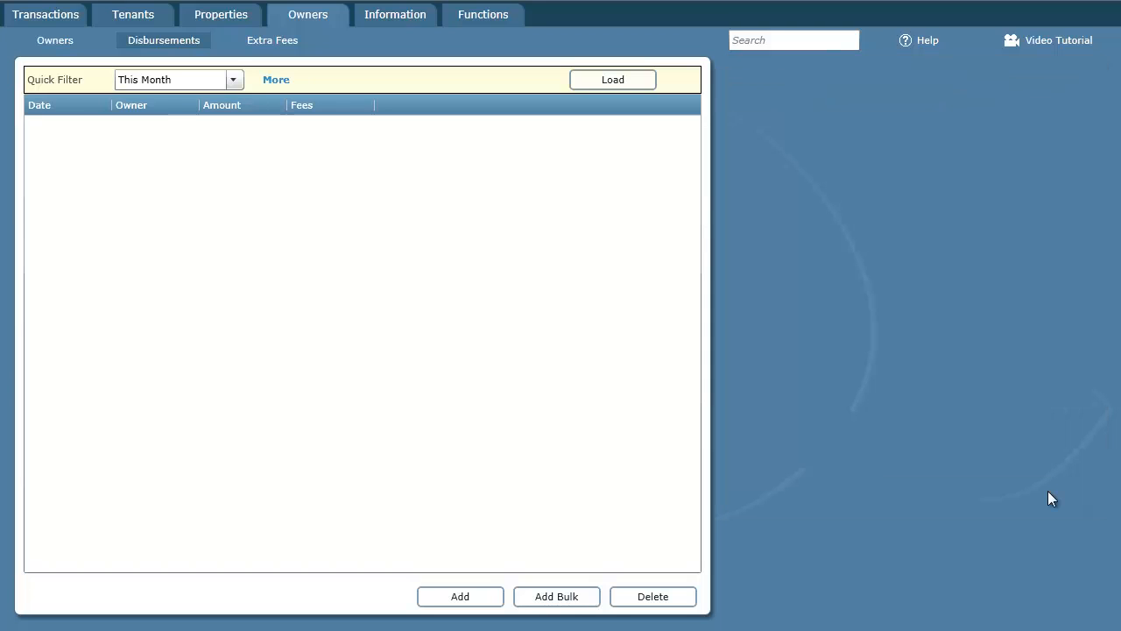
Step: Turn off Pay to owner for the Rent income group, include it in disbursement calculations again, and save
{"action": "left_click", "coordinate": [490, 16]}
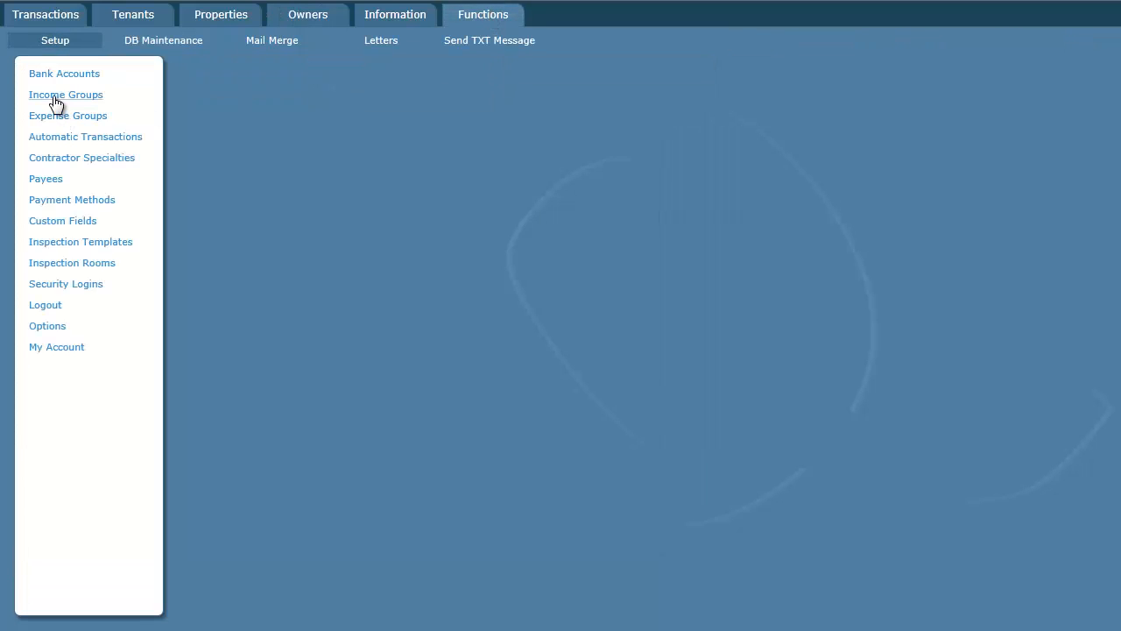
{"action": "left_click", "coordinate": [54, 97]}
{"action": "left_click", "coordinate": [220, 142]}
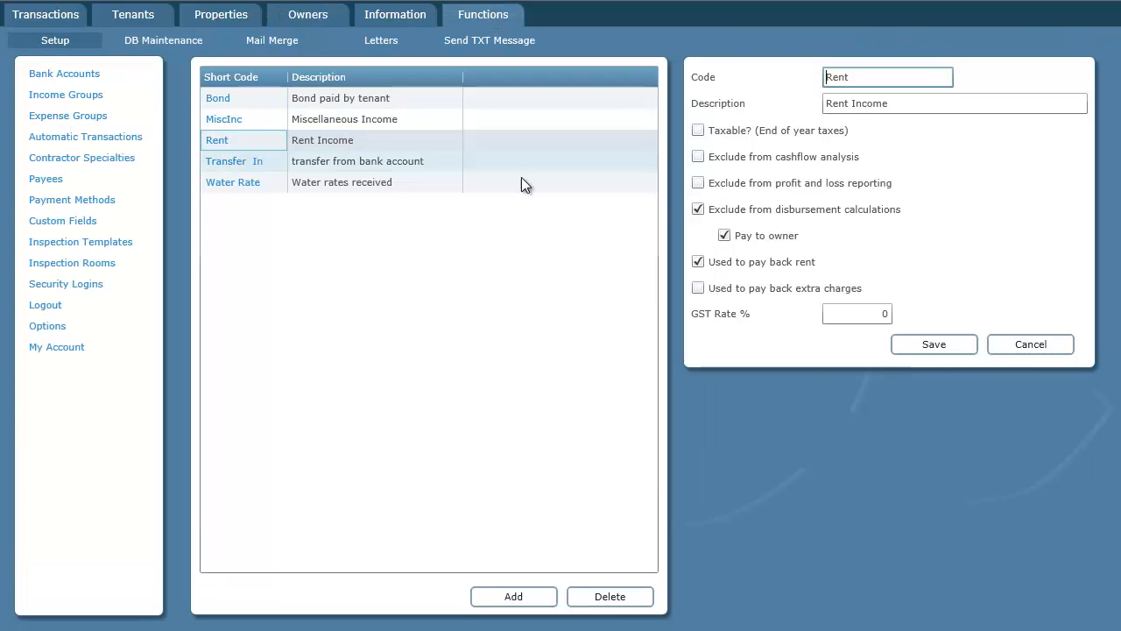
{"action": "left_click", "coordinate": [728, 235]}
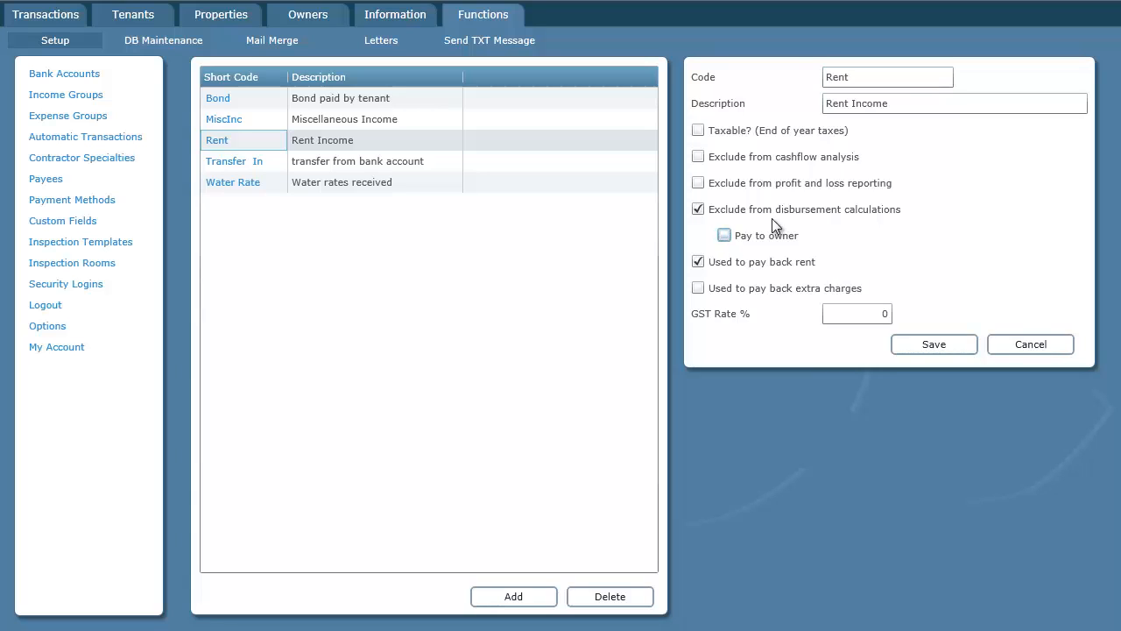
{"action": "left_click", "coordinate": [861, 213]}
{"action": "left_click", "coordinate": [939, 343]}
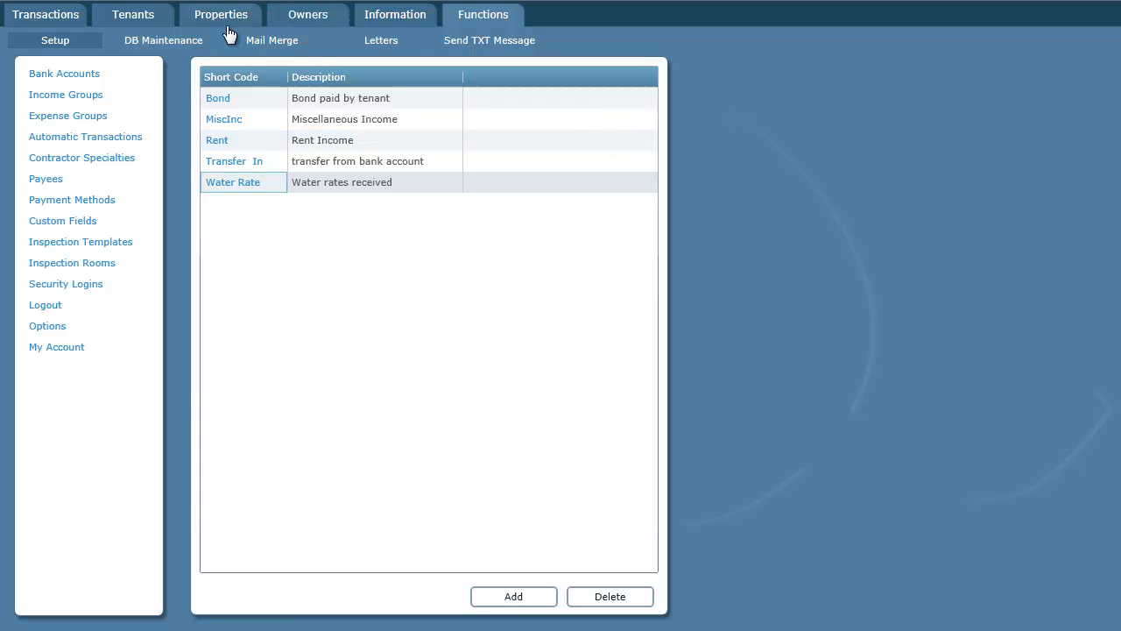
Step: Compare the calculation with the listed transactions in a new disbursement for Owner1, and cancel it
{"action": "left_click", "coordinate": [289, 19]}
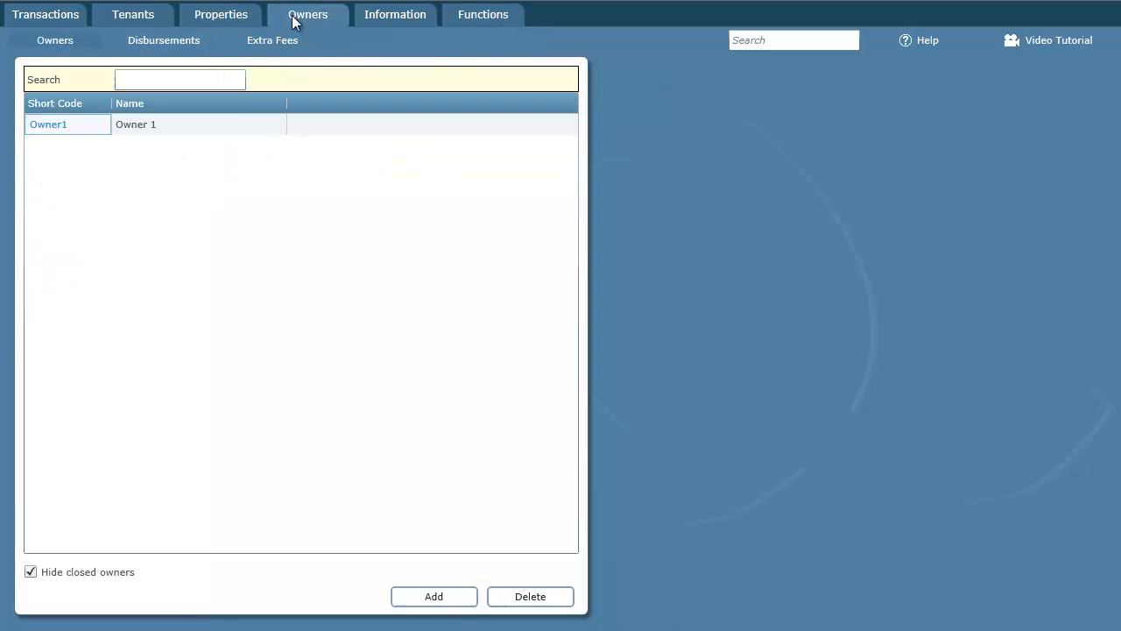
{"action": "left_click", "coordinate": [175, 43]}
{"action": "left_click", "coordinate": [457, 596]}
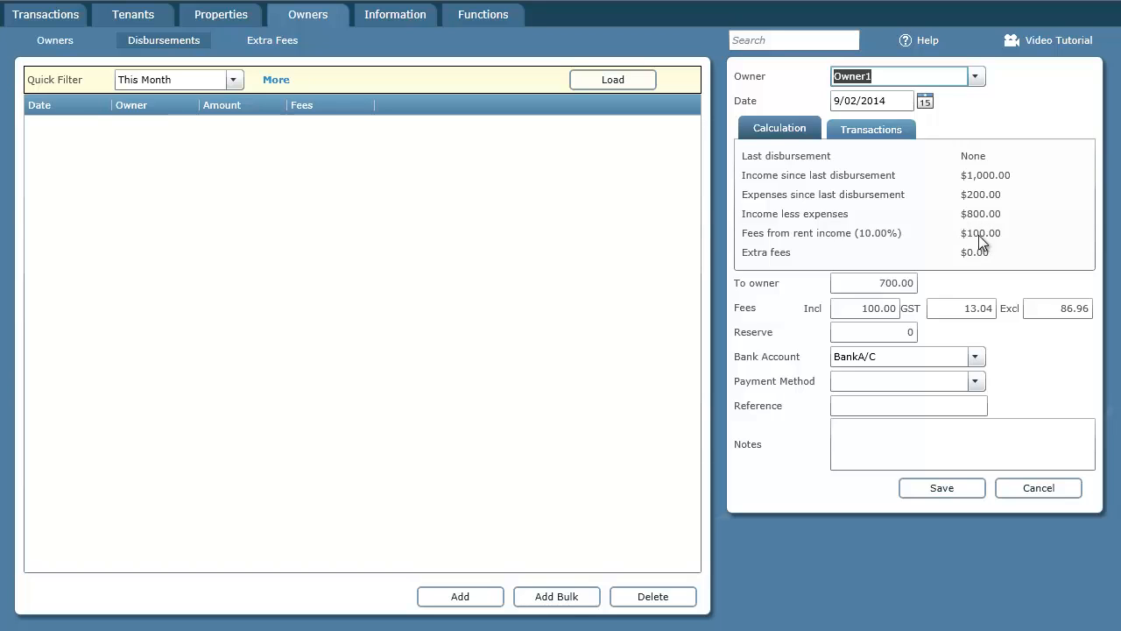
{"action": "left_click", "coordinate": [887, 130]}
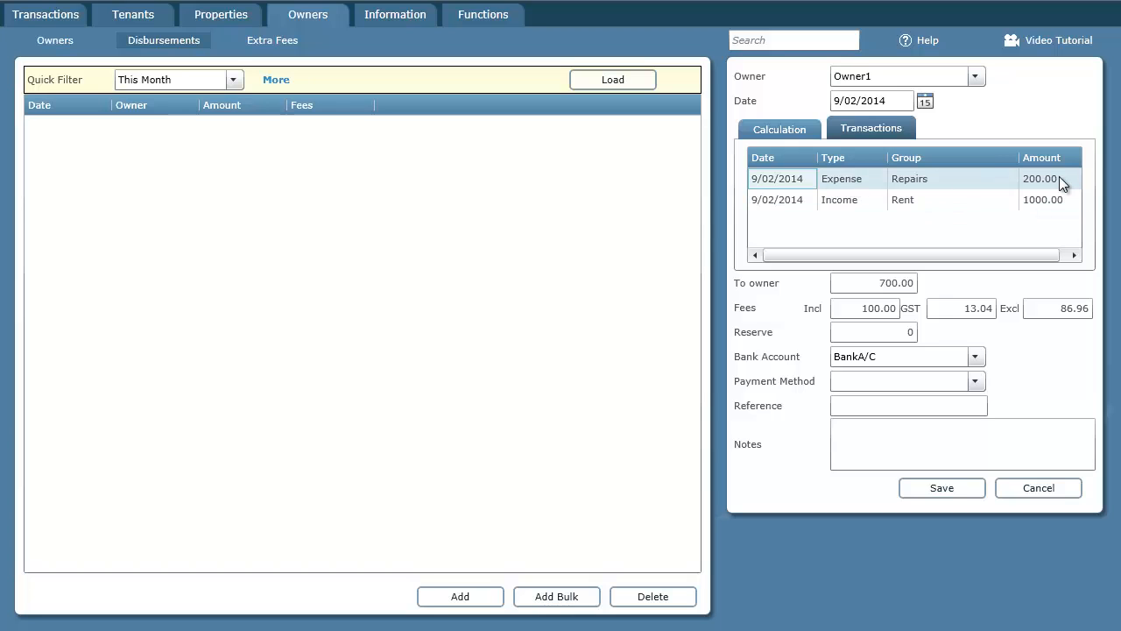
{"action": "left_click", "coordinate": [792, 131]}
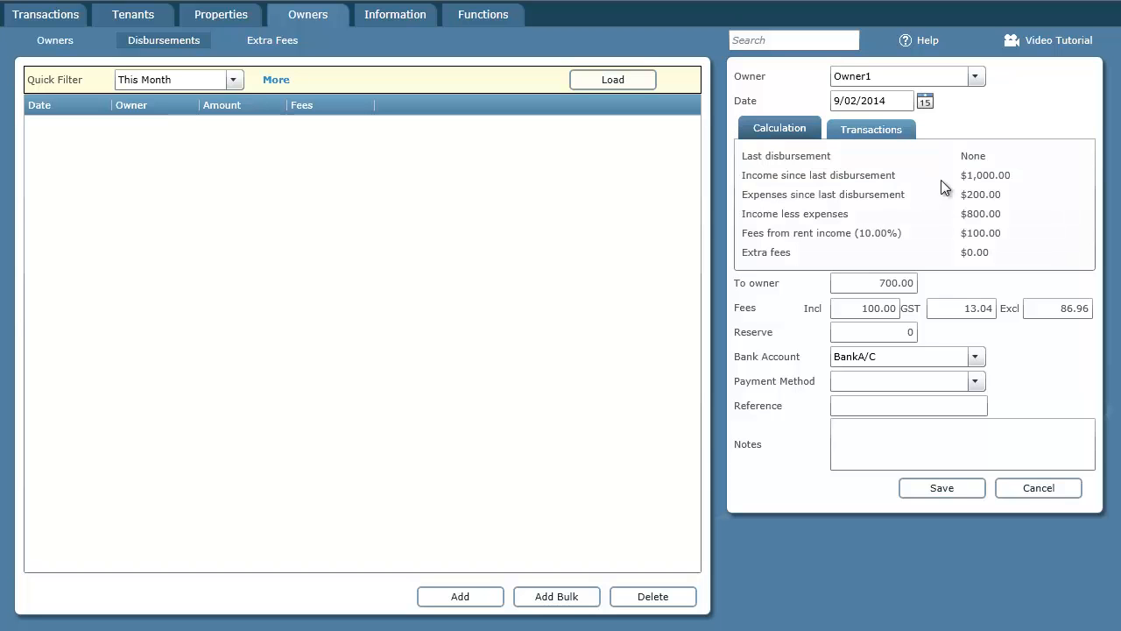
{"action": "left_click", "coordinate": [893, 128]}
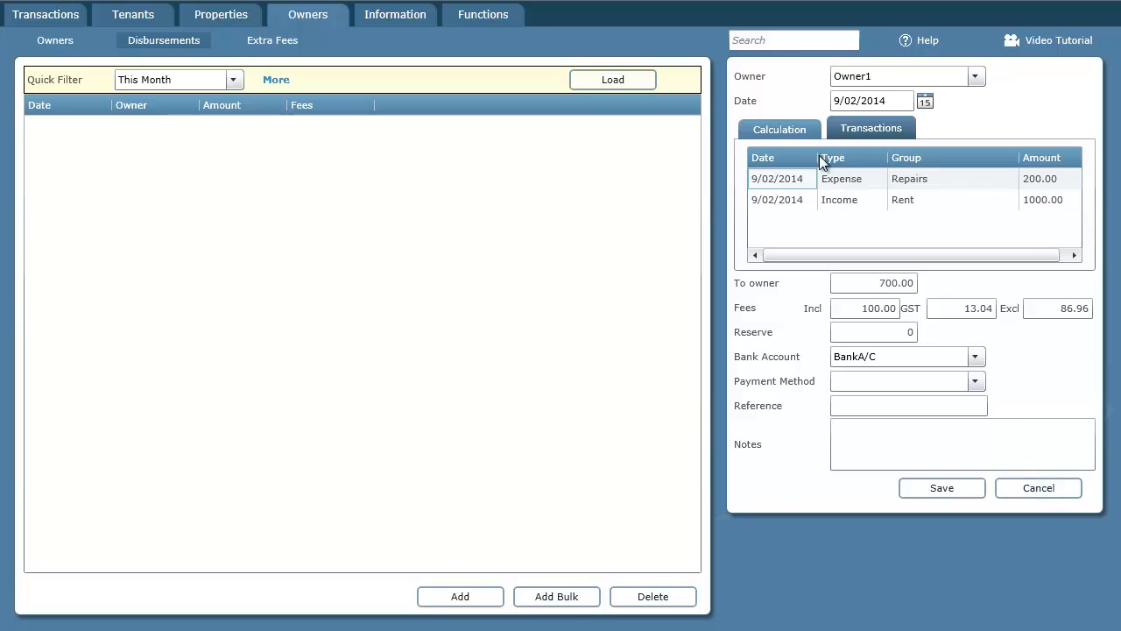
{"action": "left_click", "coordinate": [797, 125]}
{"action": "left_click", "coordinate": [1051, 488]}
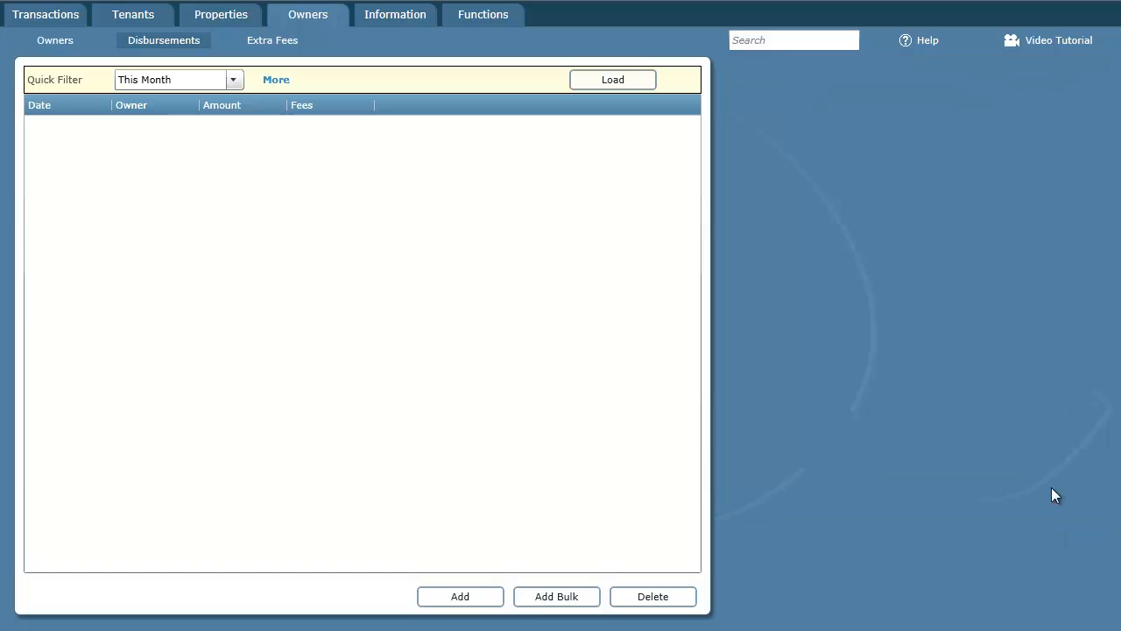
Step: Start a new extra fee with the description "Inspection fee"
{"action": "left_click", "coordinate": [267, 49]}
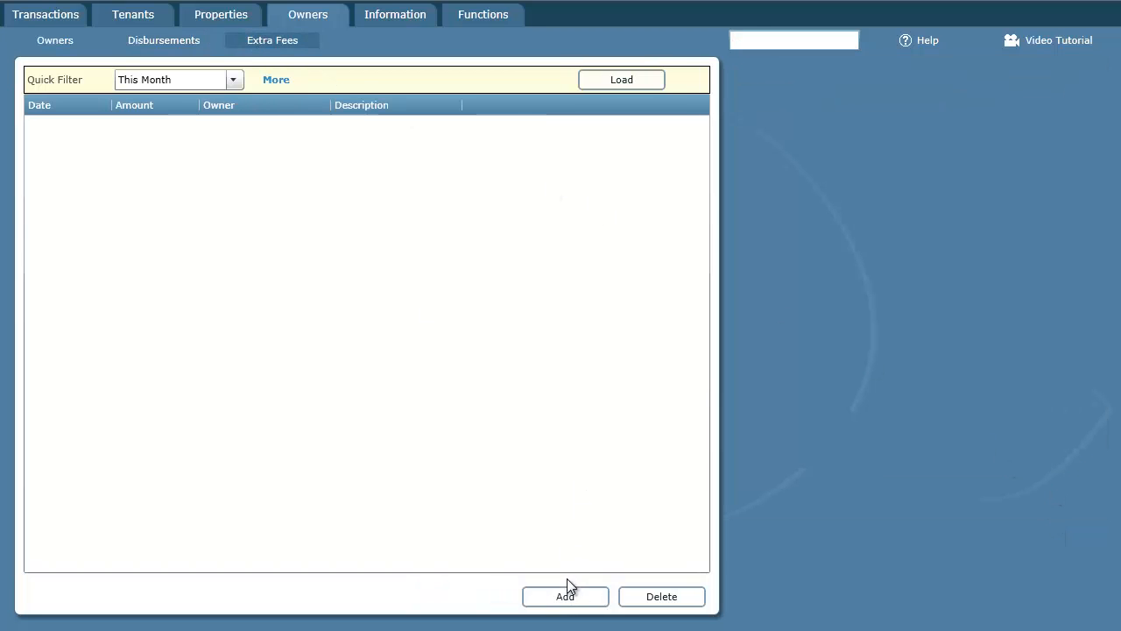
{"action": "left_click", "coordinate": [565, 597]}
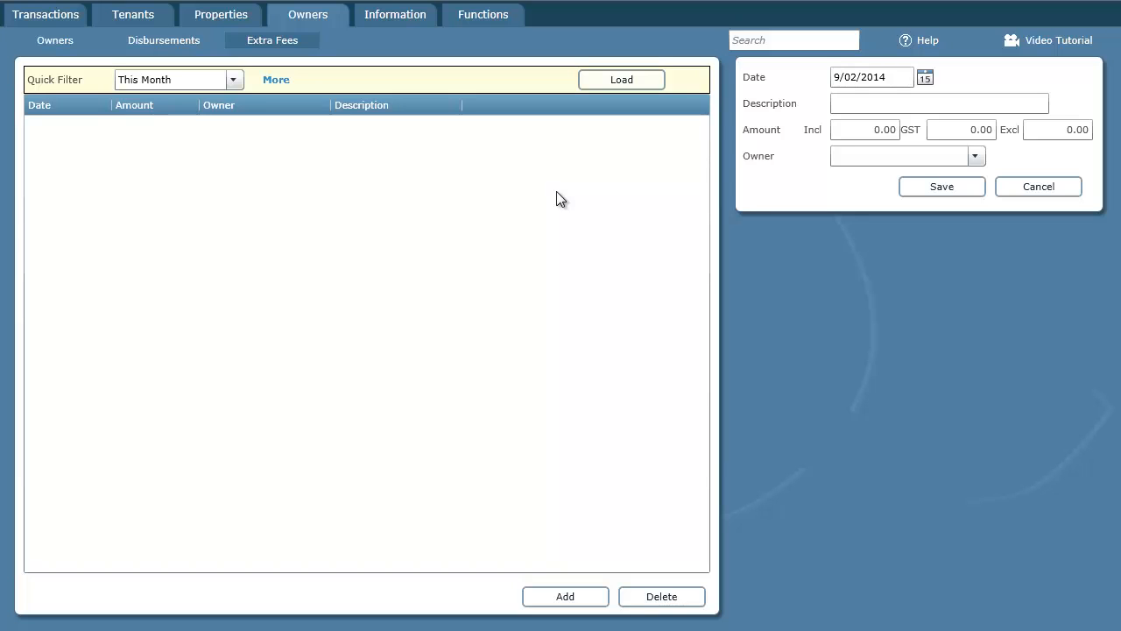
{"action": "left_click", "coordinate": [883, 104]}
{"action": "type", "text": "In"}
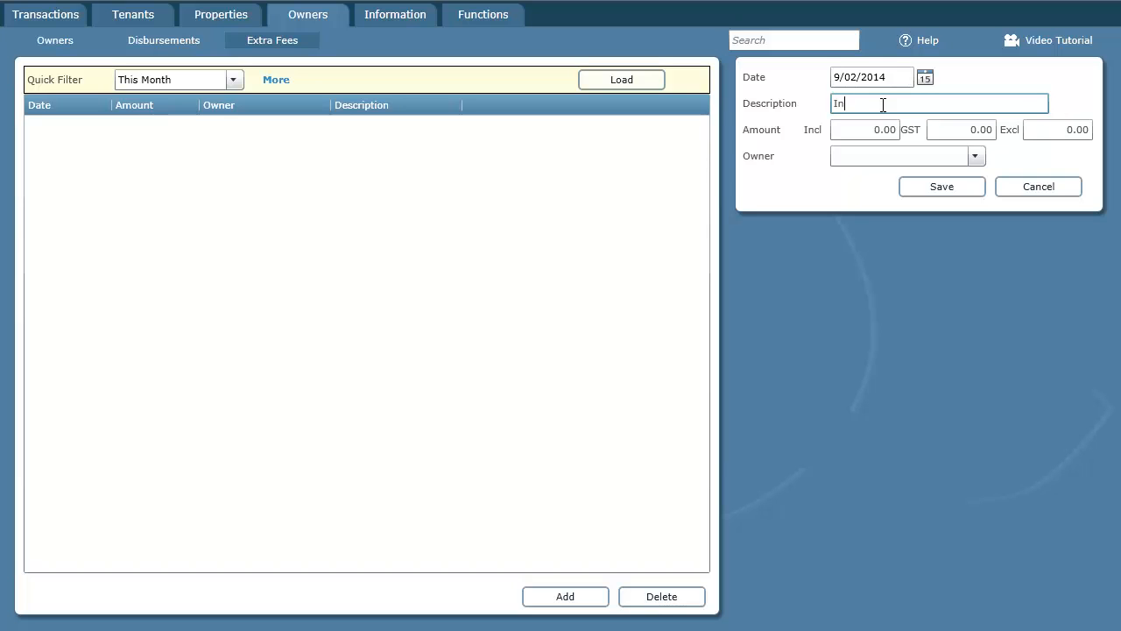
{"action": "type", "text": "spection fee"}
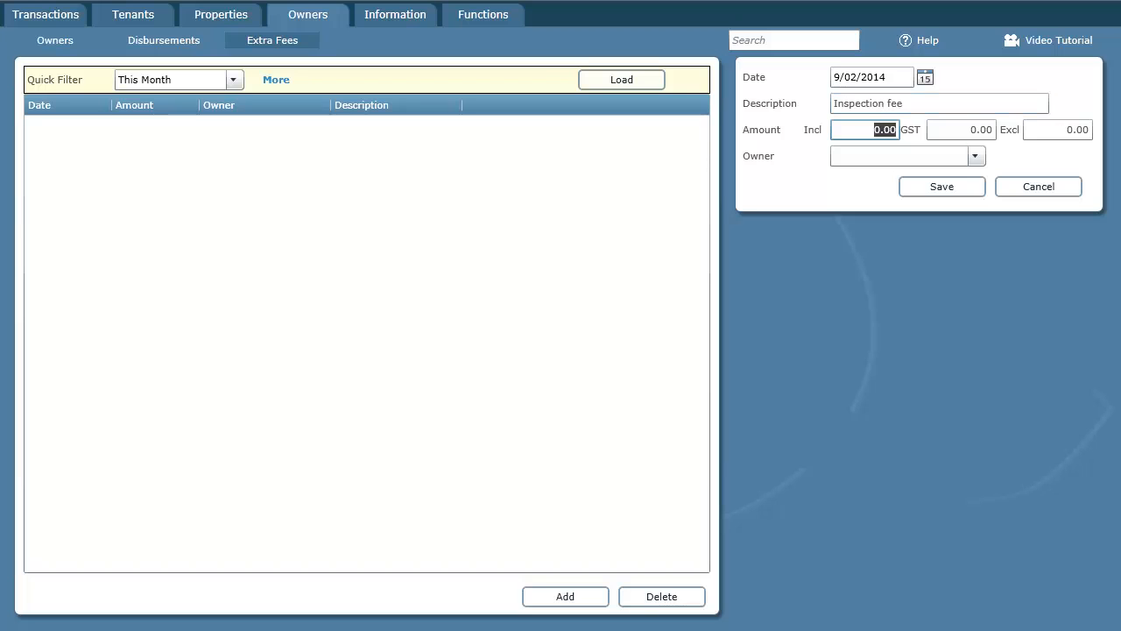
Step: Set the inspection fee to 50 including GST, assign it to Owner1, and save it
{"action": "type", "text": "500"}
{"action": "key", "text": "BackSpace"}
{"action": "key", "text": "Tab"}
{"action": "key", "text": "Tab"}
{"action": "key", "text": "Tab"}
{"action": "left_click", "coordinate": [975, 157]}
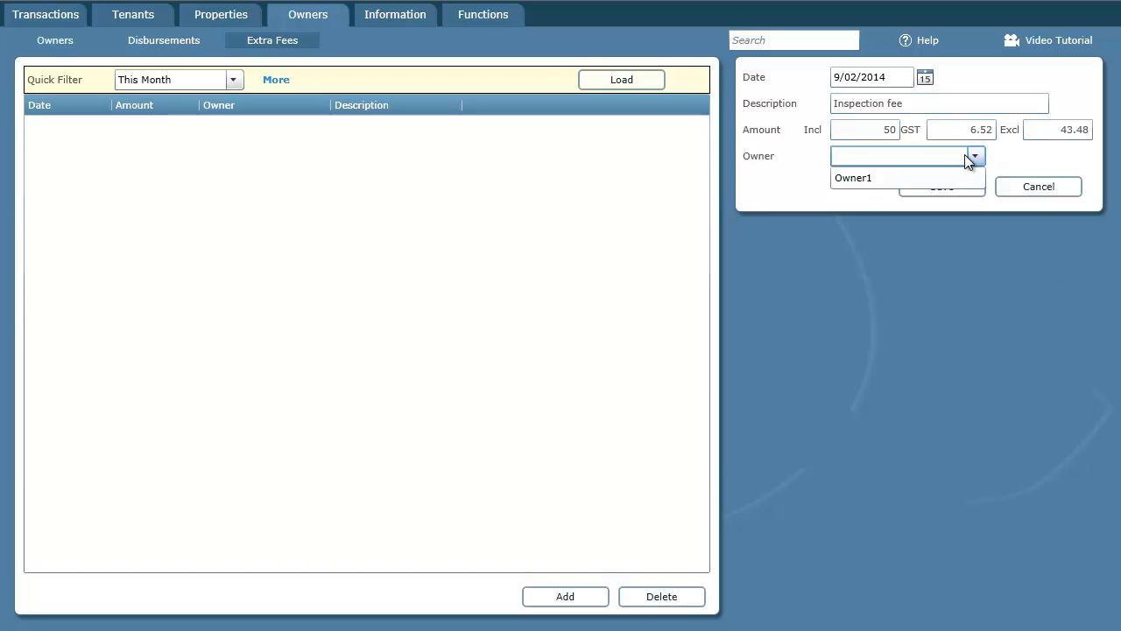
{"action": "left_click", "coordinate": [859, 179]}
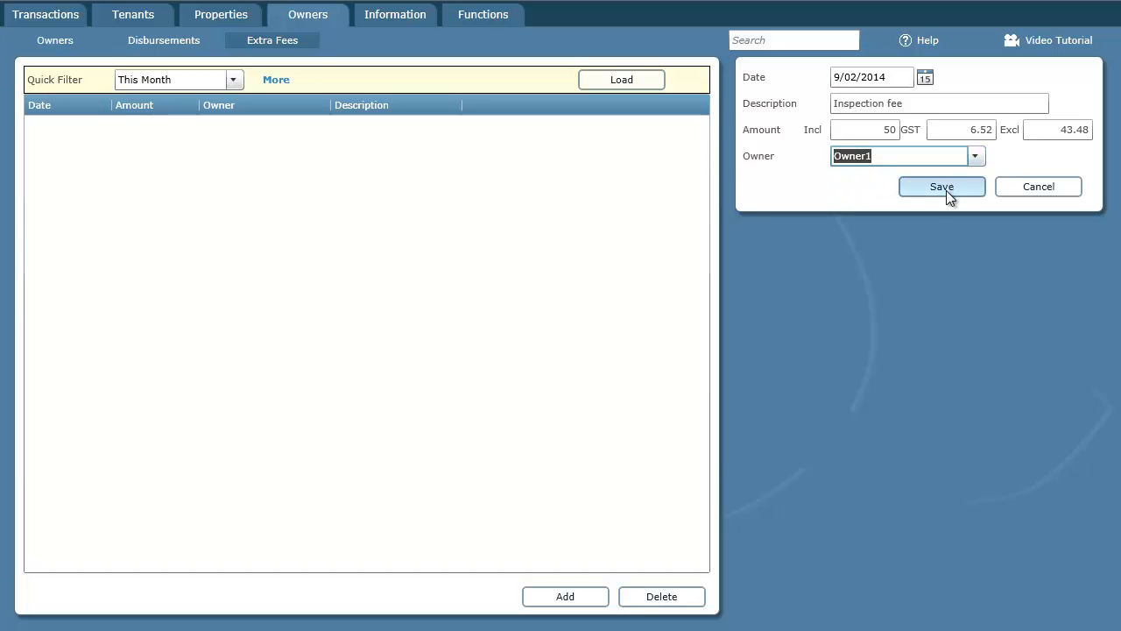
{"action": "left_click", "coordinate": [943, 188]}
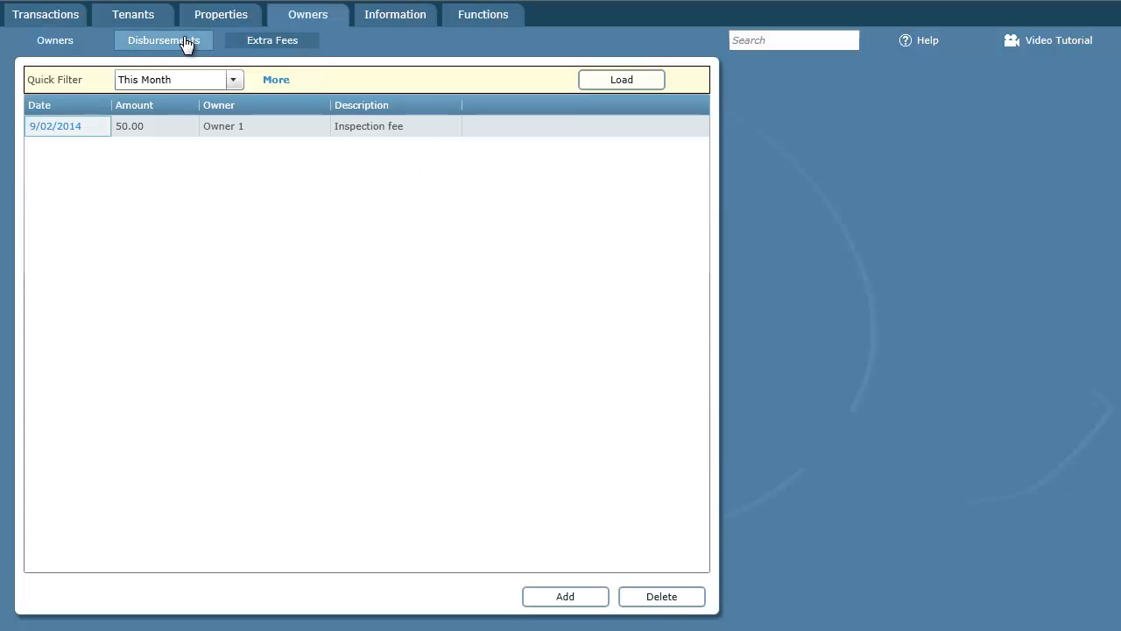
Step: Check the extra fee, total fees, amount to owner and listed transactions in a new Owner1 disbursement, and cancel it
{"action": "left_click", "coordinate": [185, 45]}
{"action": "left_click", "coordinate": [462, 599]}
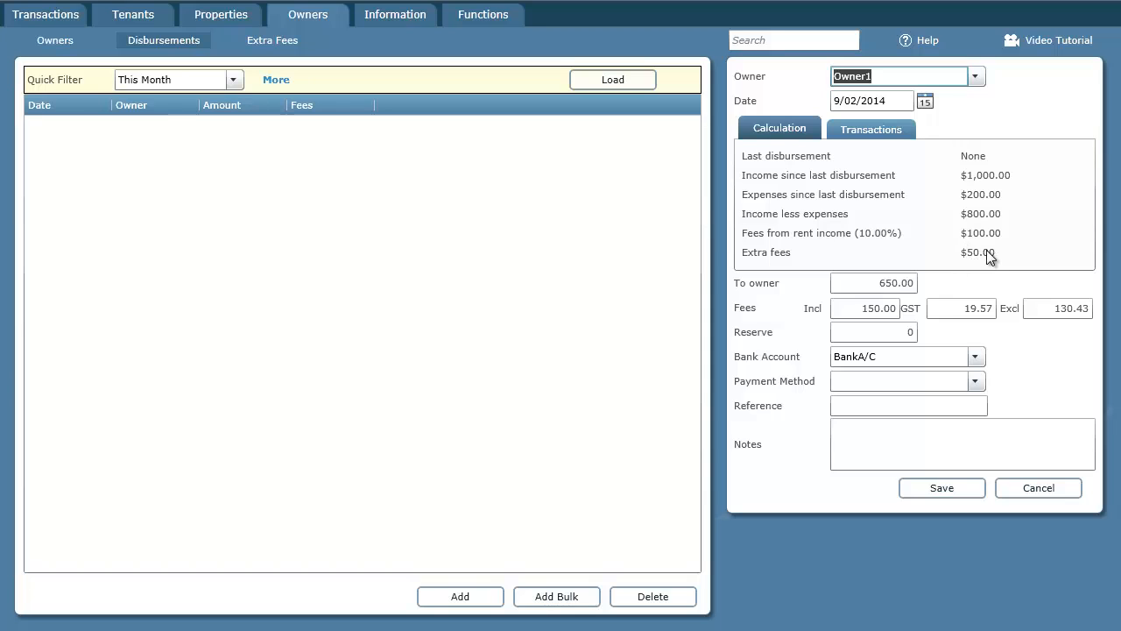
{"action": "double_click", "coordinate": [868, 308]}
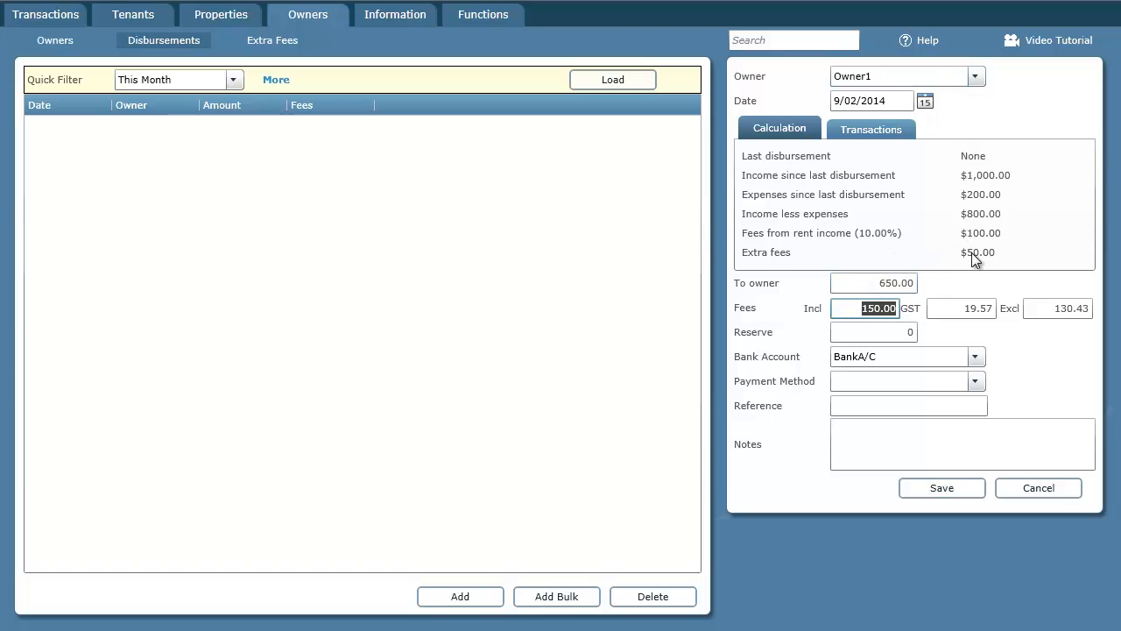
{"action": "left_click", "coordinate": [893, 282]}
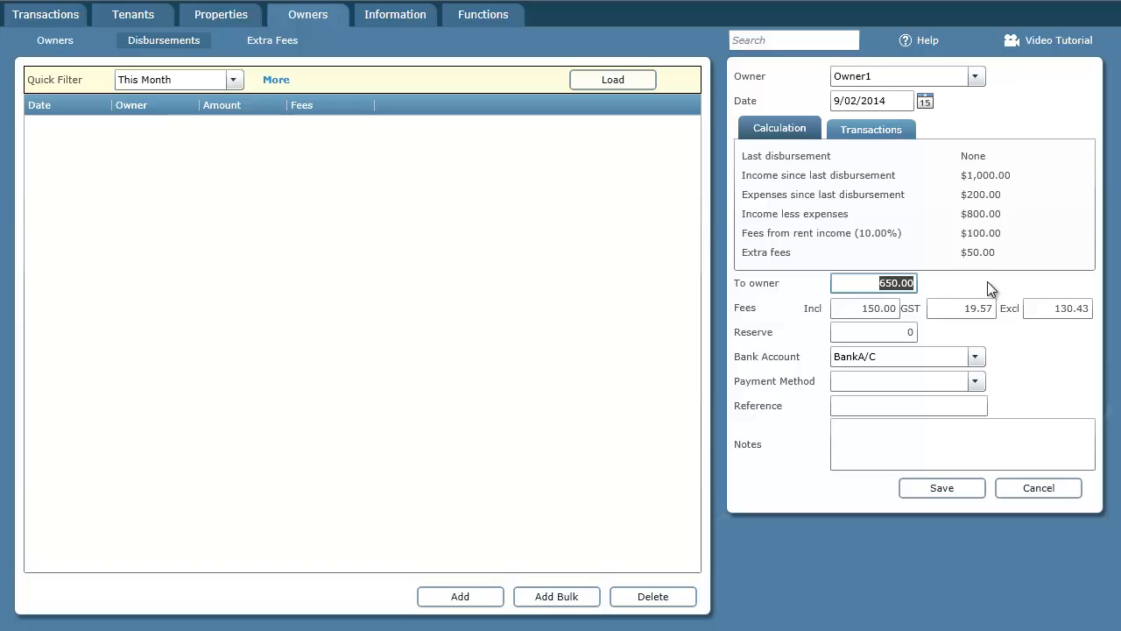
{"action": "left_click", "coordinate": [872, 128]}
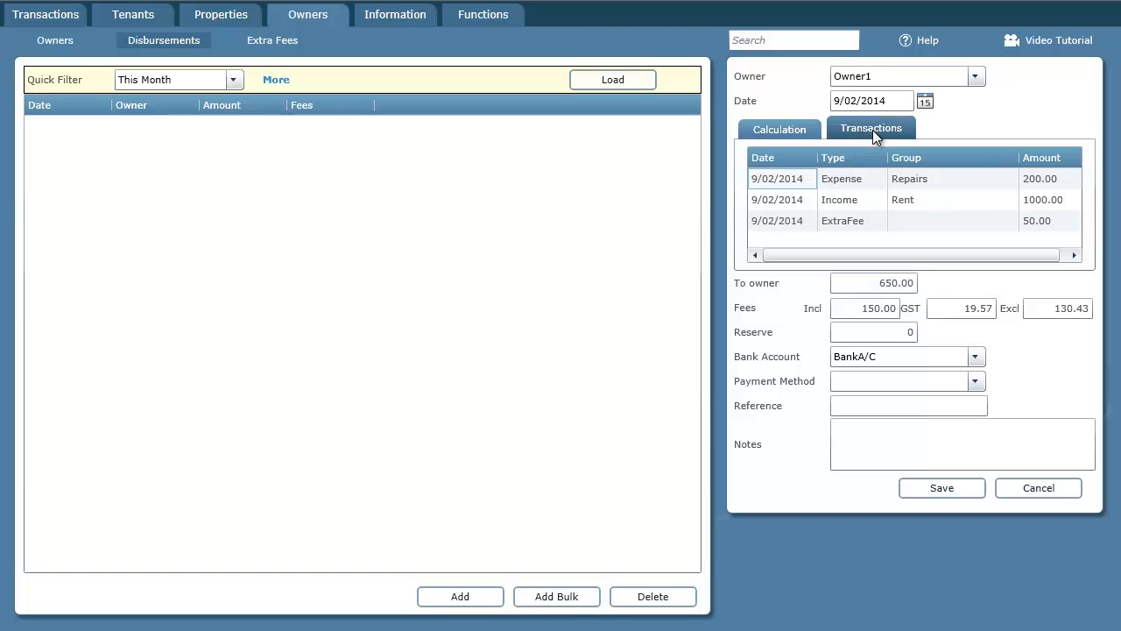
{"action": "left_click", "coordinate": [848, 226]}
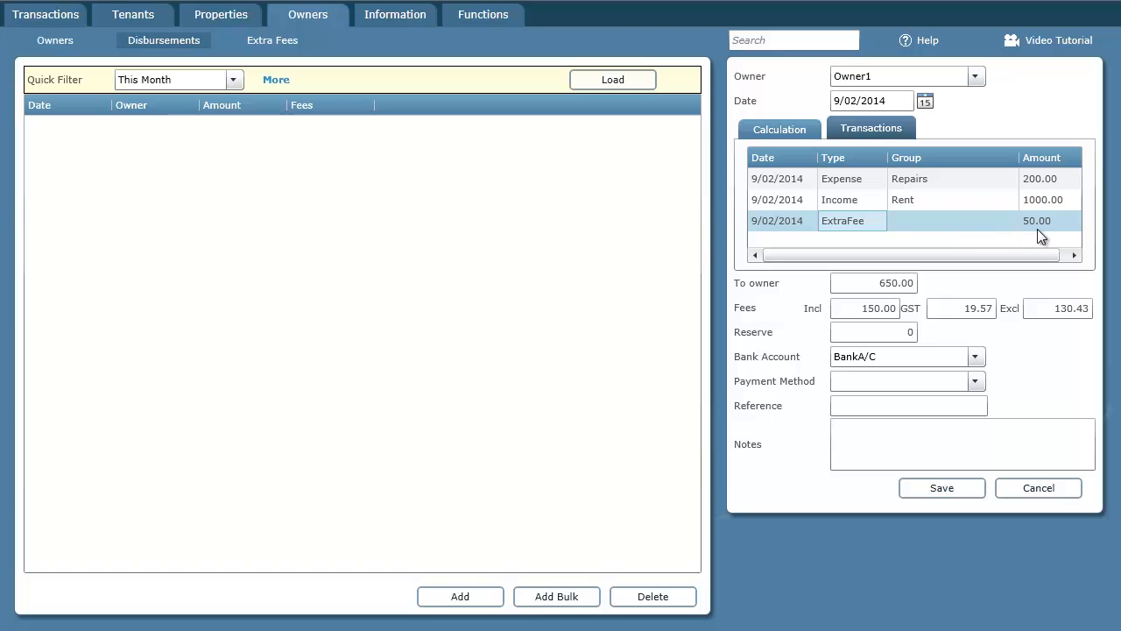
{"action": "left_click", "coordinate": [1049, 488]}
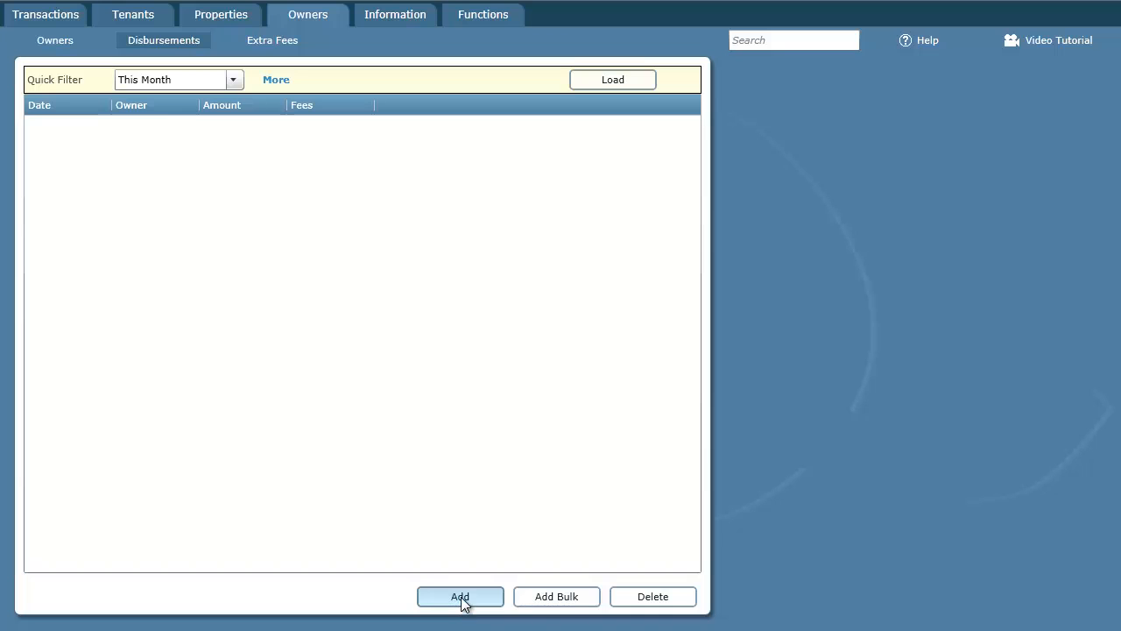
Step: Review a bulk disbursement dated 9/02/2014 and Owner1's detailed calculation in it, and cancel without committing
{"action": "left_click", "coordinate": [565, 605]}
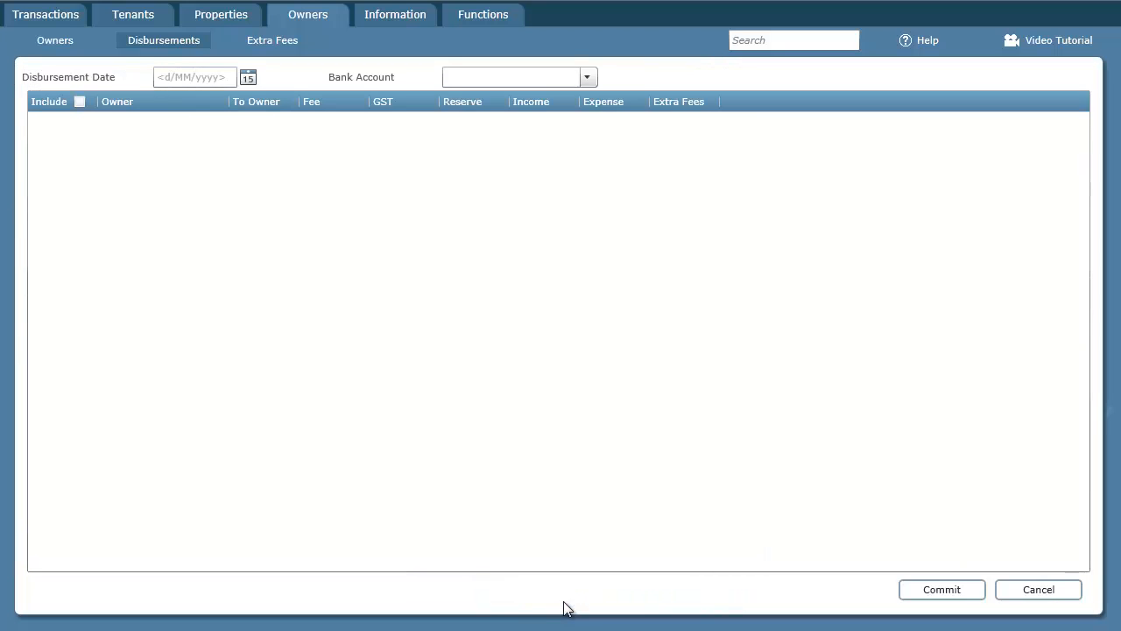
{"action": "left_click", "coordinate": [248, 77]}
{"action": "left_click", "coordinate": [292, 153]}
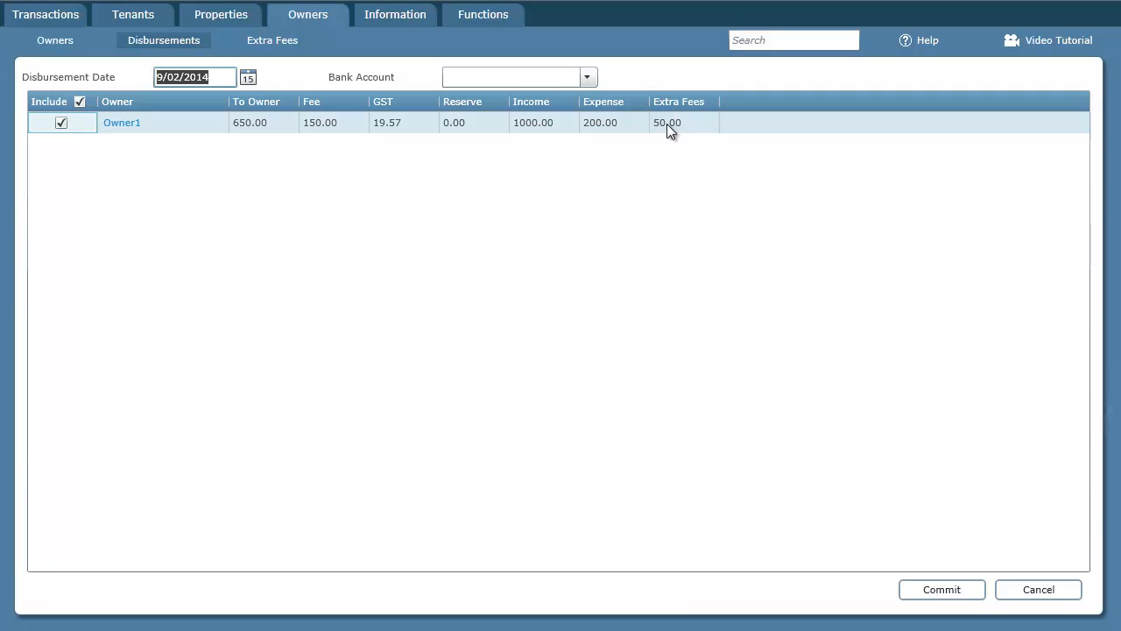
{"action": "left_click", "coordinate": [122, 122]}
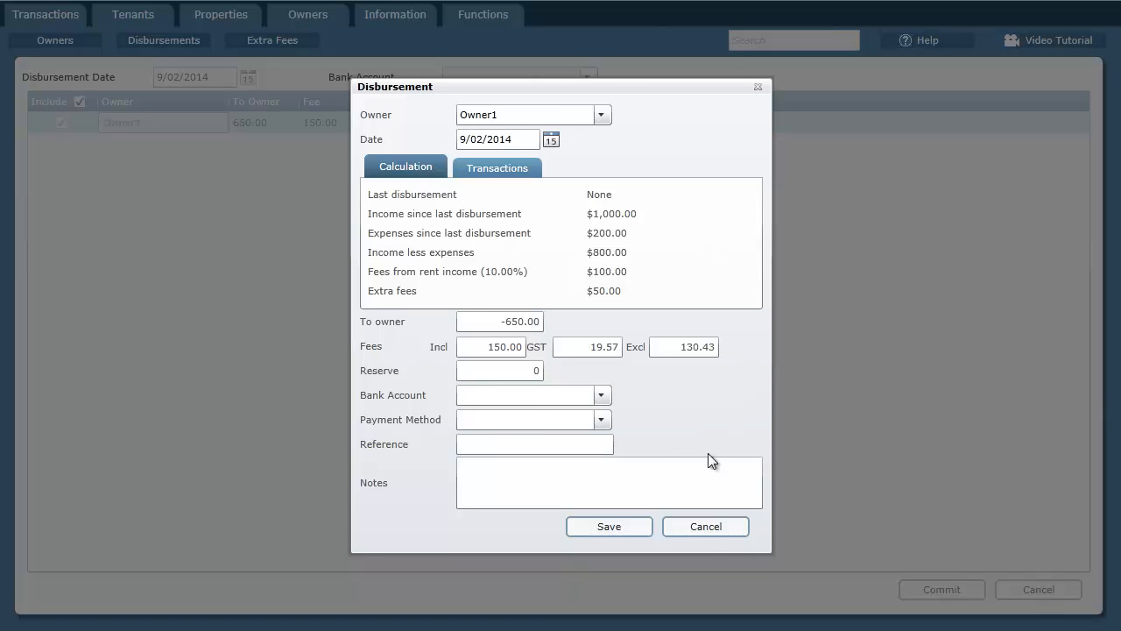
{"action": "left_click", "coordinate": [719, 528]}
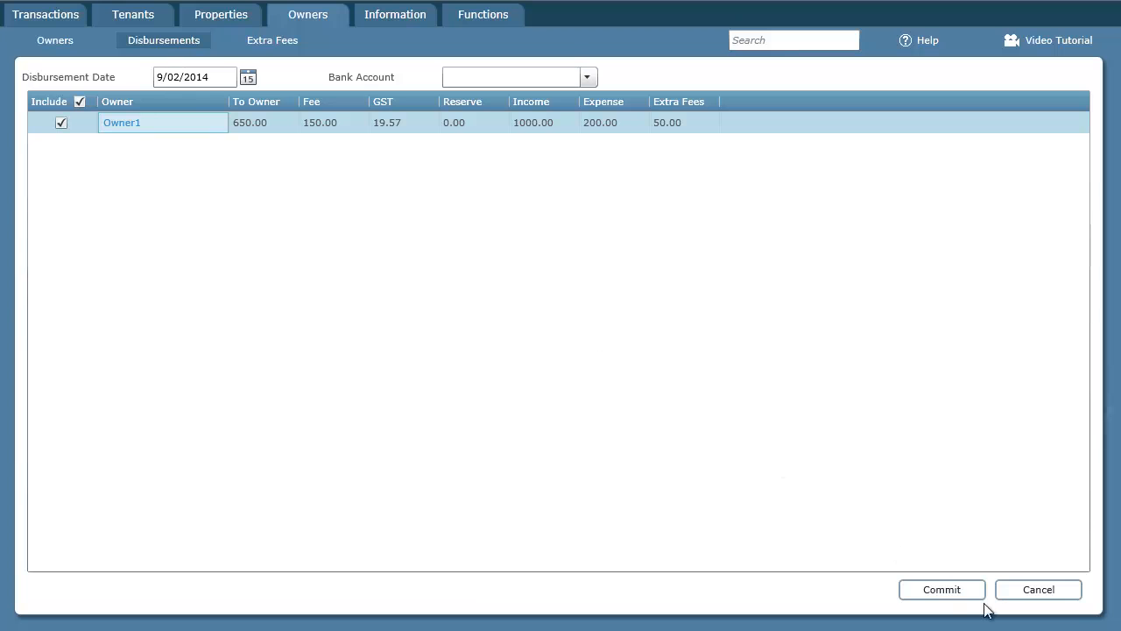
{"action": "left_click", "coordinate": [1038, 590]}
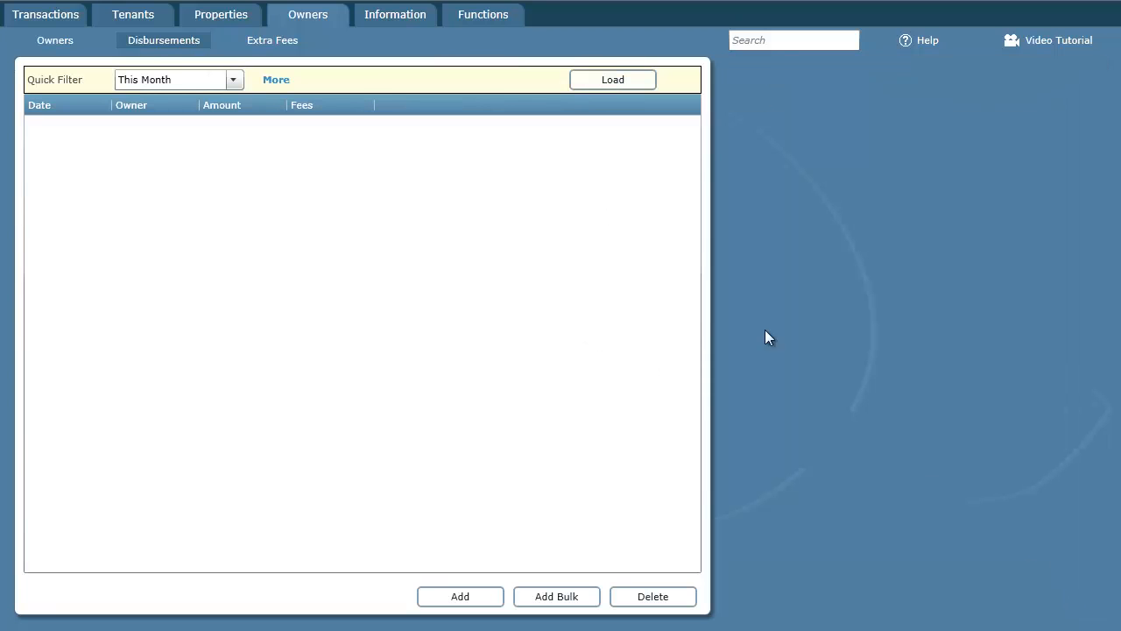
Step: Generate the Disbursement Preview owner report as a PDF file and open it
{"action": "left_click", "coordinate": [395, 21]}
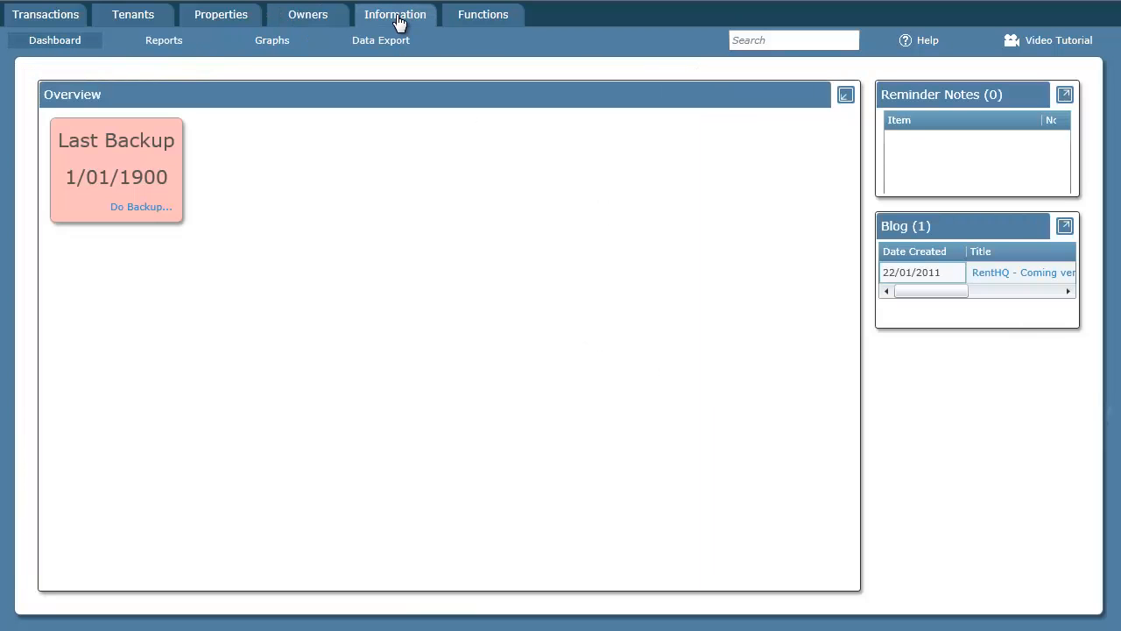
{"action": "left_click", "coordinate": [164, 41]}
{"action": "left_click", "coordinate": [90, 127]}
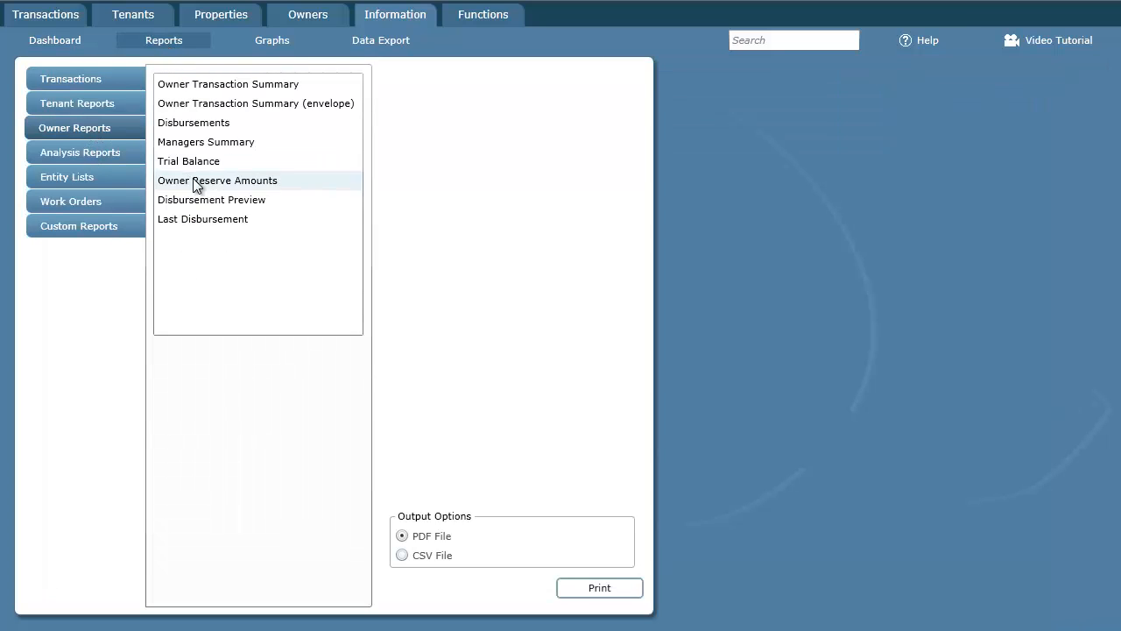
{"action": "left_click", "coordinate": [210, 207]}
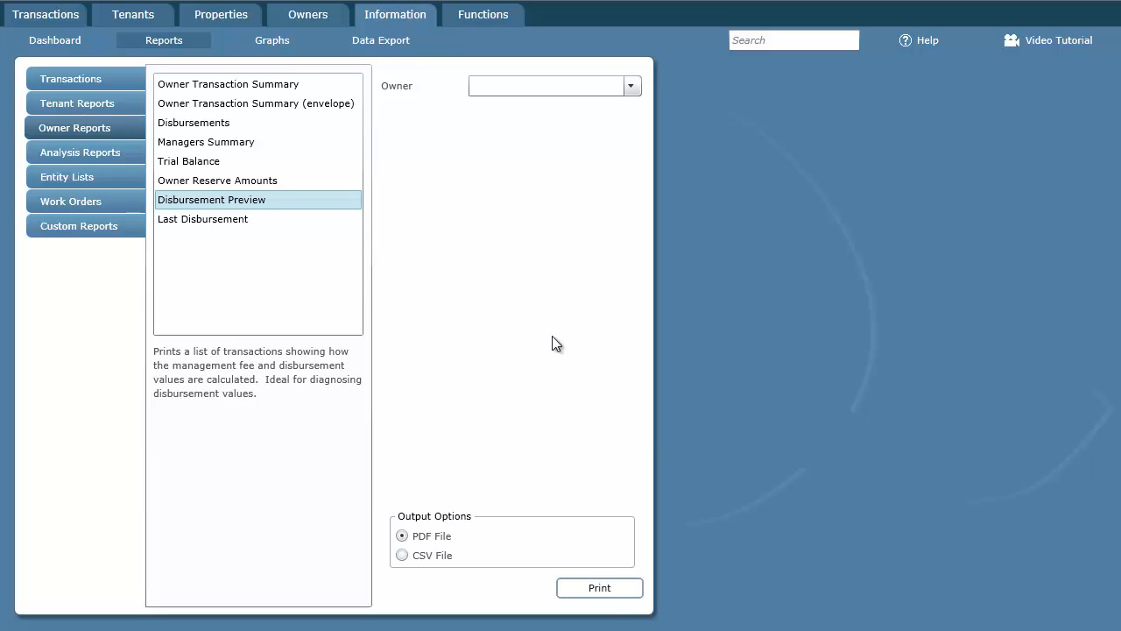
{"action": "left_click", "coordinate": [605, 588]}
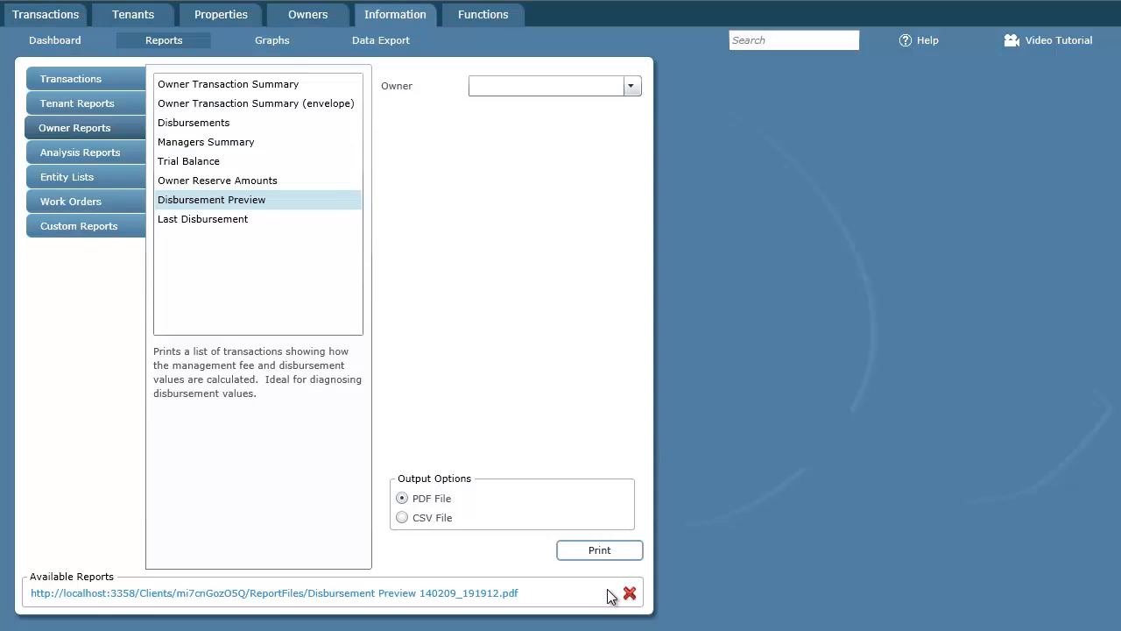
{"action": "left_click", "coordinate": [482, 599]}
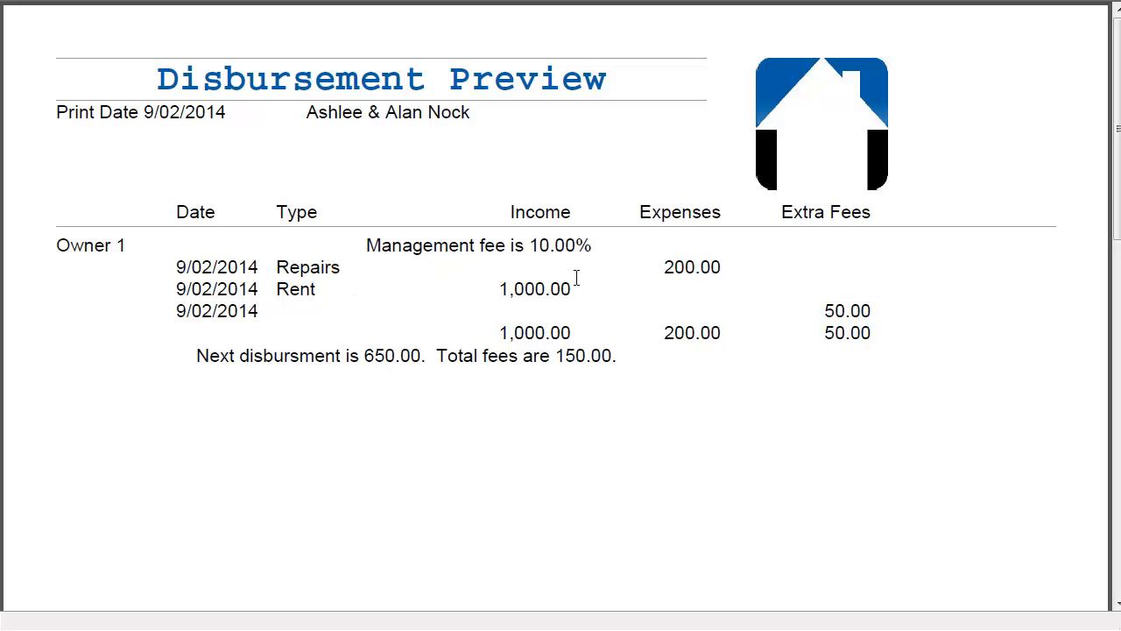
Step: Examine the rent income, repairs expense and extra fee amounts in the Disbursement Preview report
{"action": "double_click", "coordinate": [533, 289]}
{"action": "double_click", "coordinate": [691, 267]}
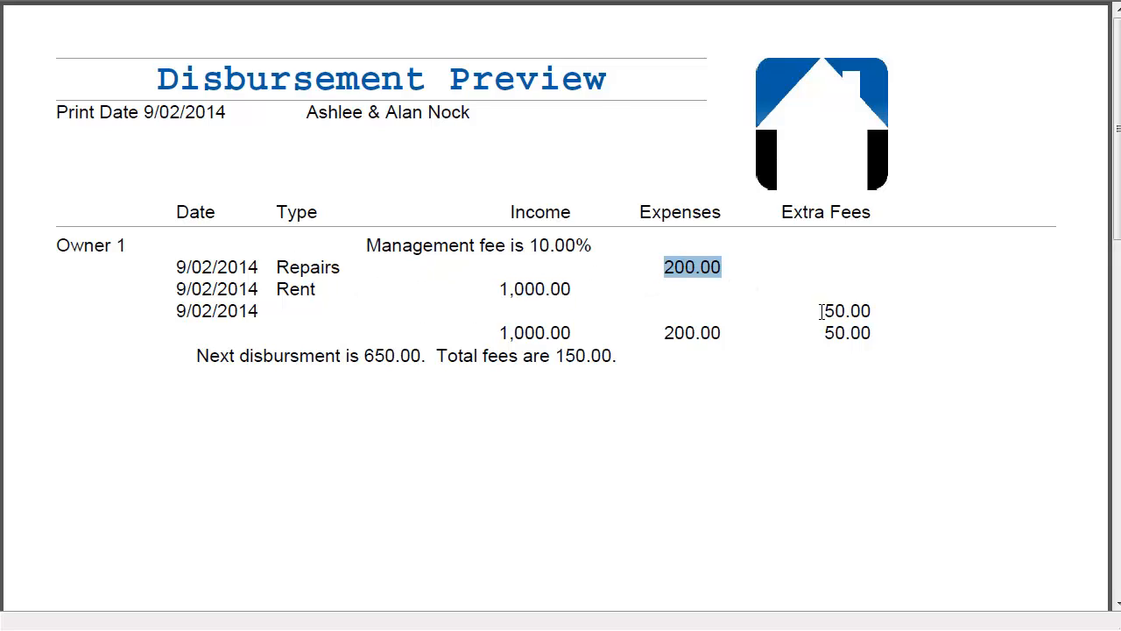
{"action": "left_click_drag", "start_coordinate": [822, 310], "coordinate": [911, 320]}
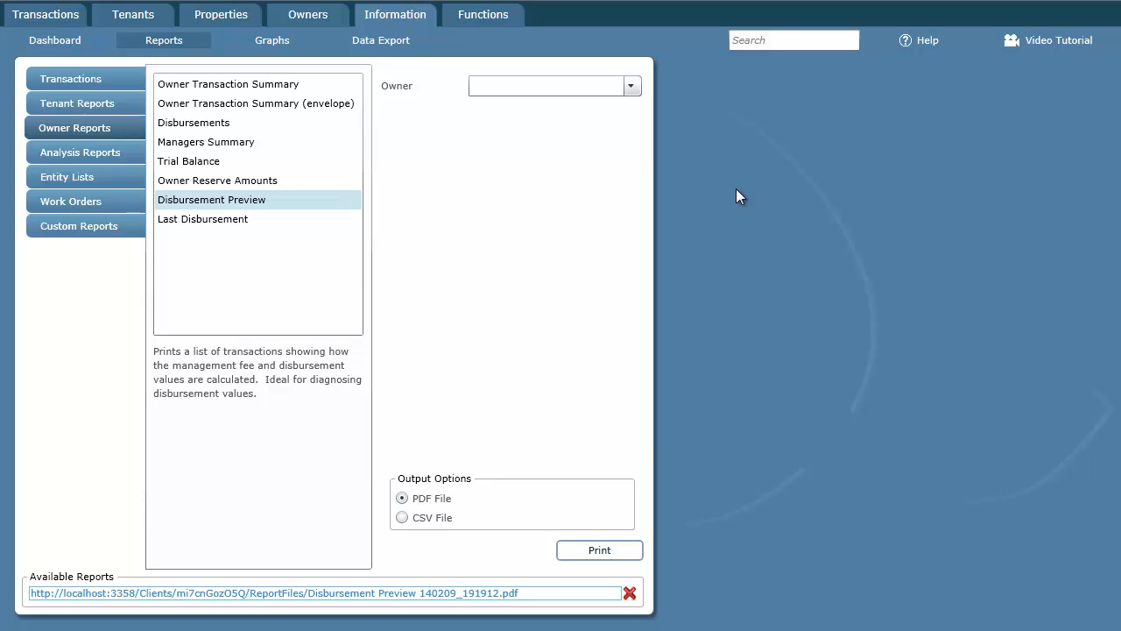
Step: Commit a bulk disbursement for Owner1 dated 9/02/2014 from the BankA/C bank account
{"action": "left_click", "coordinate": [308, 18]}
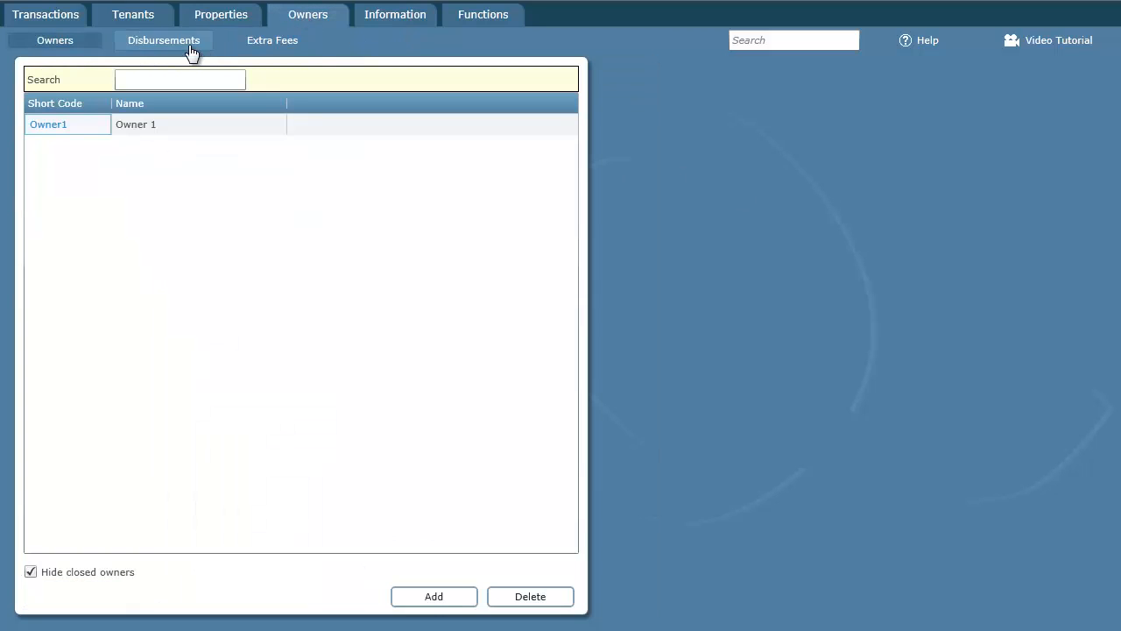
{"action": "left_click", "coordinate": [179, 44]}
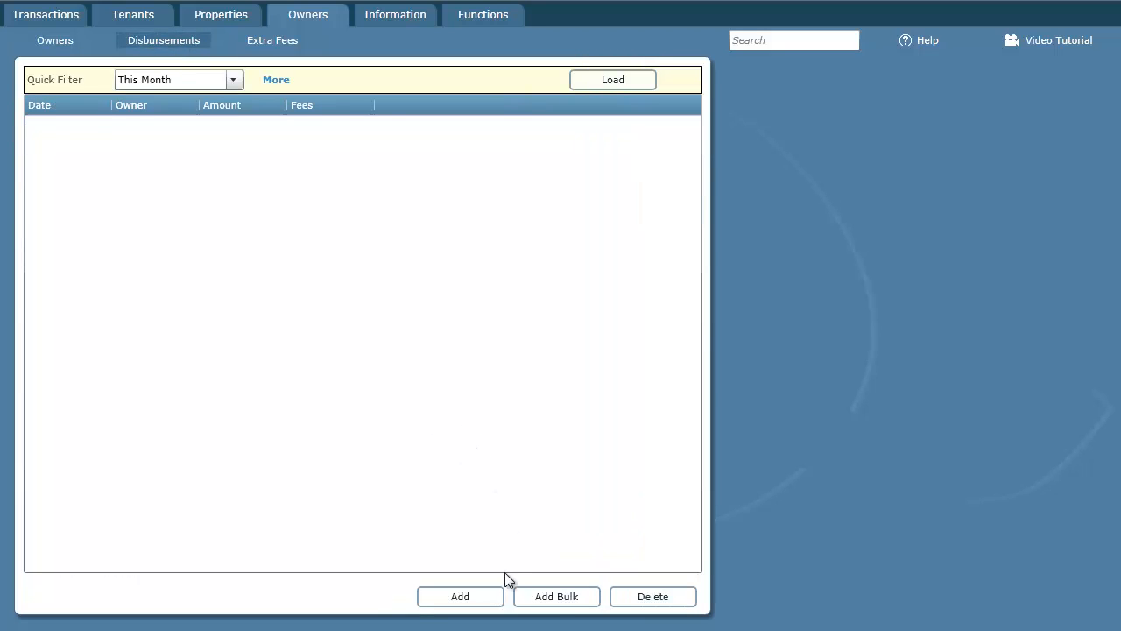
{"action": "left_click", "coordinate": [557, 598]}
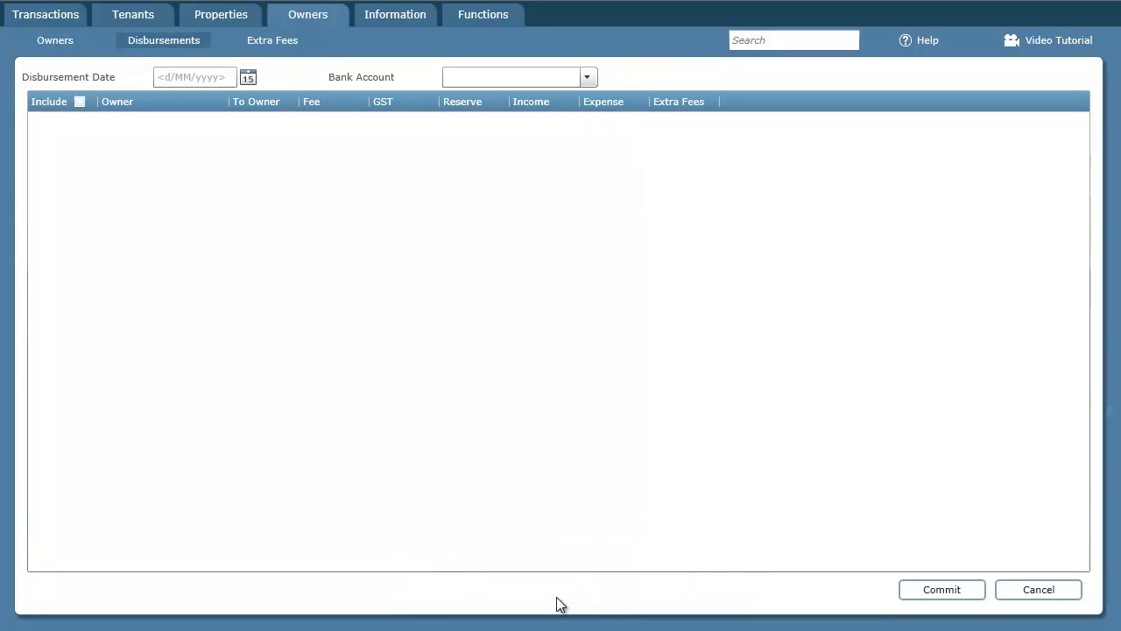
{"action": "left_click", "coordinate": [248, 78]}
{"action": "left_click", "coordinate": [291, 153]}
{"action": "left_click", "coordinate": [587, 78]}
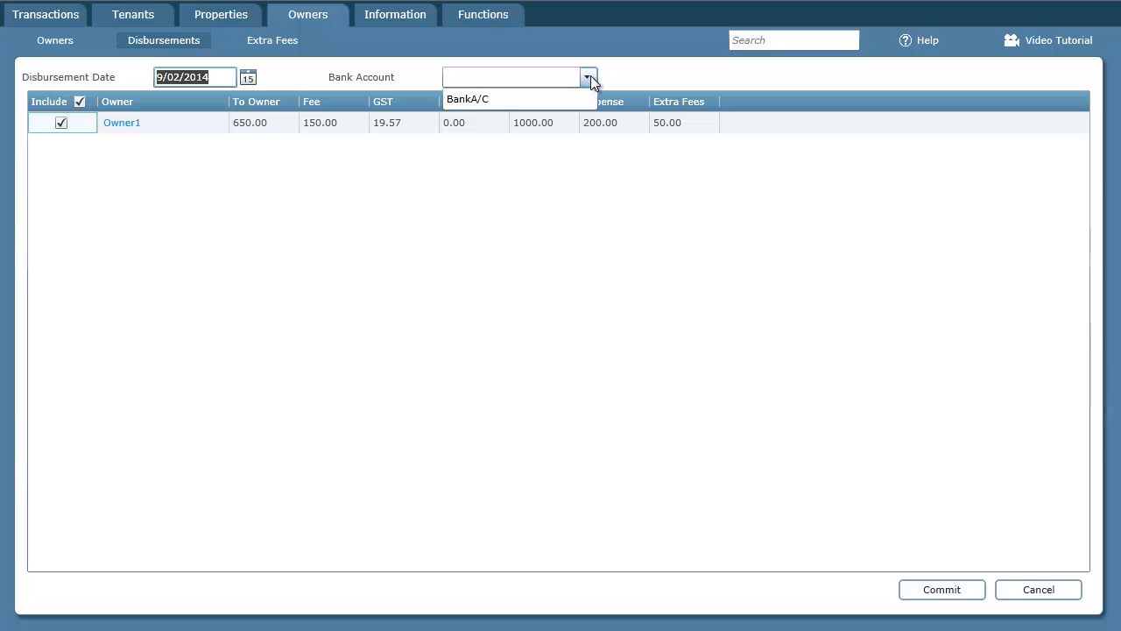
{"action": "left_click", "coordinate": [473, 99]}
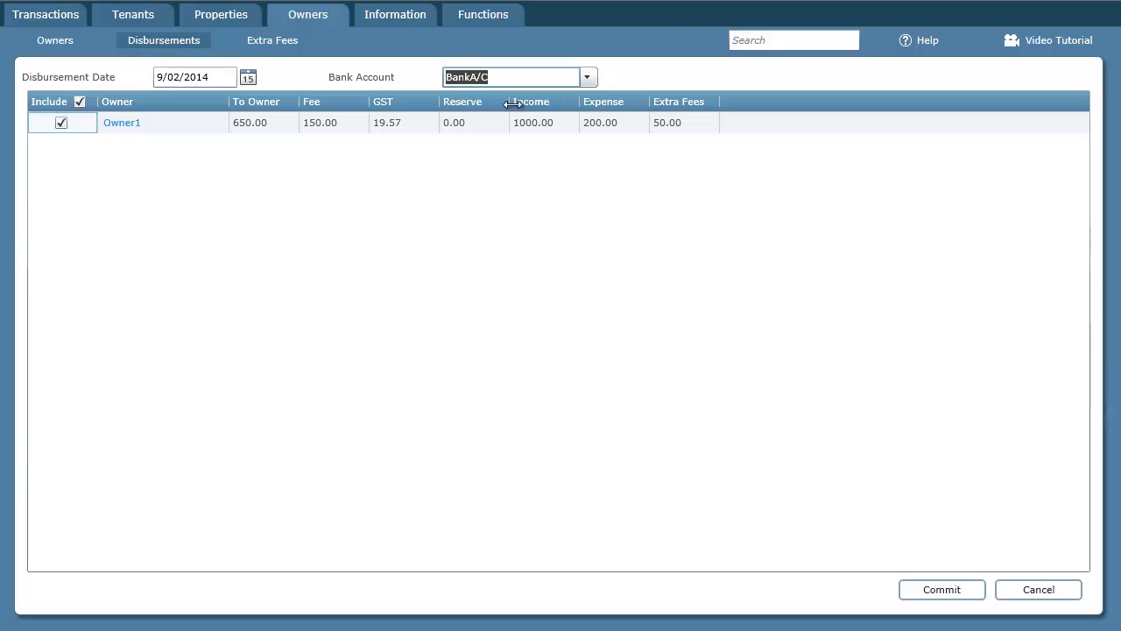
{"action": "left_click", "coordinate": [965, 592]}
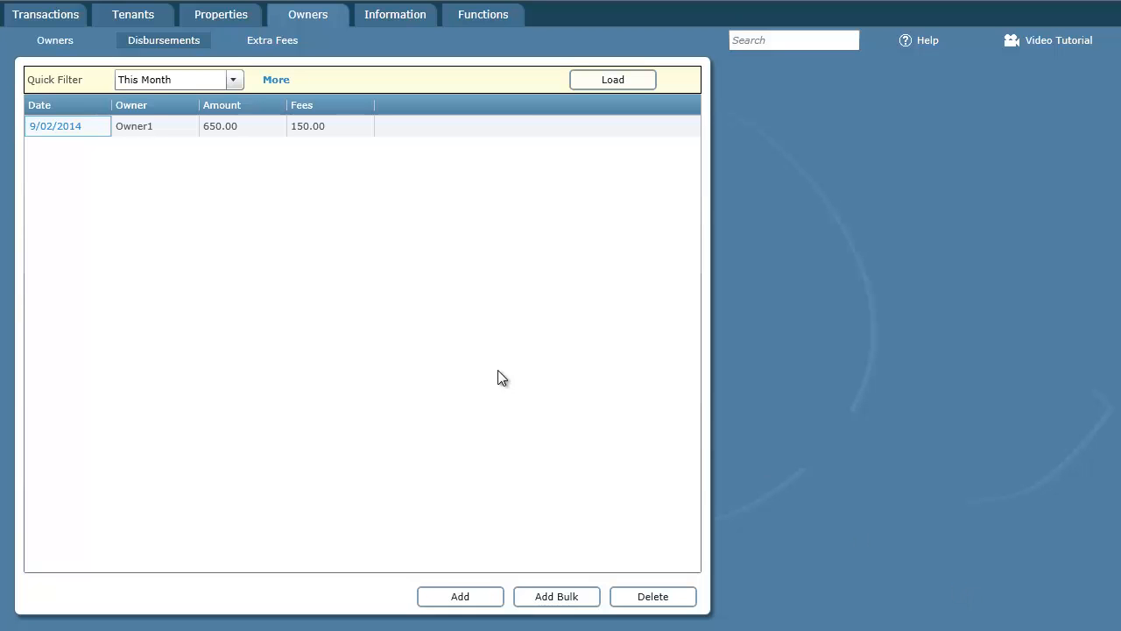
Step: Generate the Last Disbursement owner report from 1/07/2013 as a PDF file and open it
{"action": "left_click", "coordinate": [401, 18]}
{"action": "left_click", "coordinate": [162, 47]}
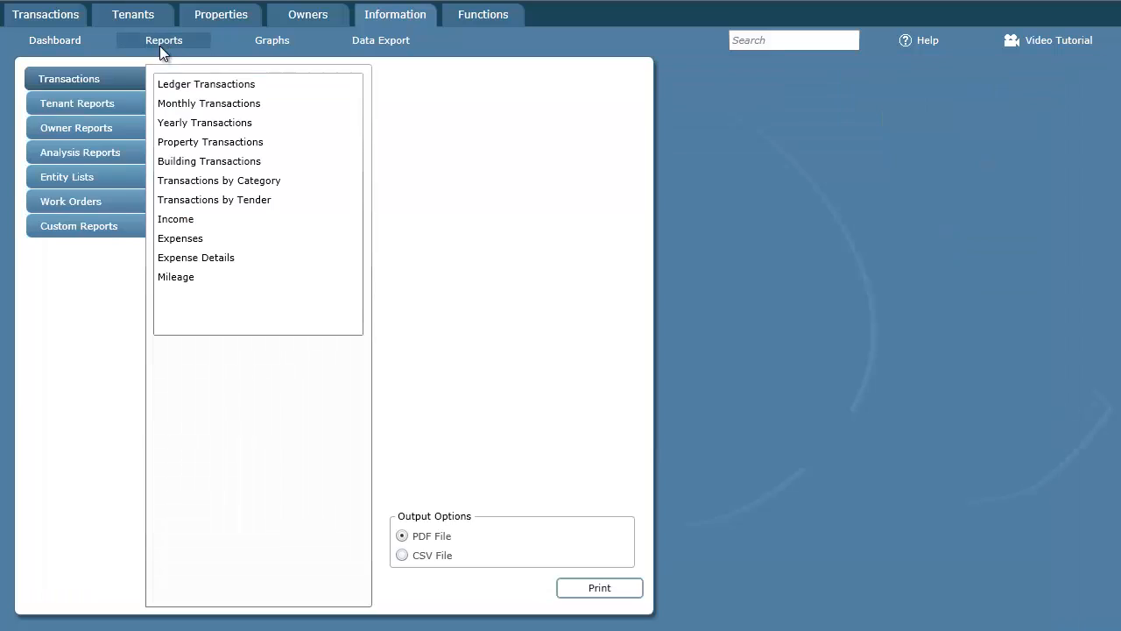
{"action": "left_click", "coordinate": [96, 129]}
{"action": "left_click", "coordinate": [205, 220]}
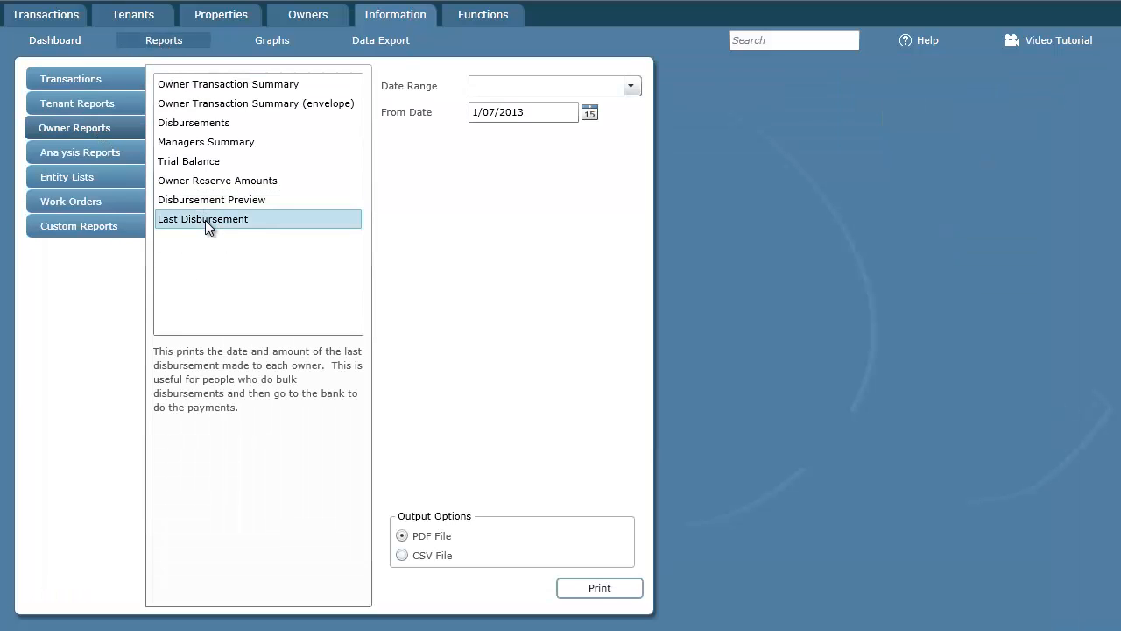
{"action": "left_click", "coordinate": [625, 591]}
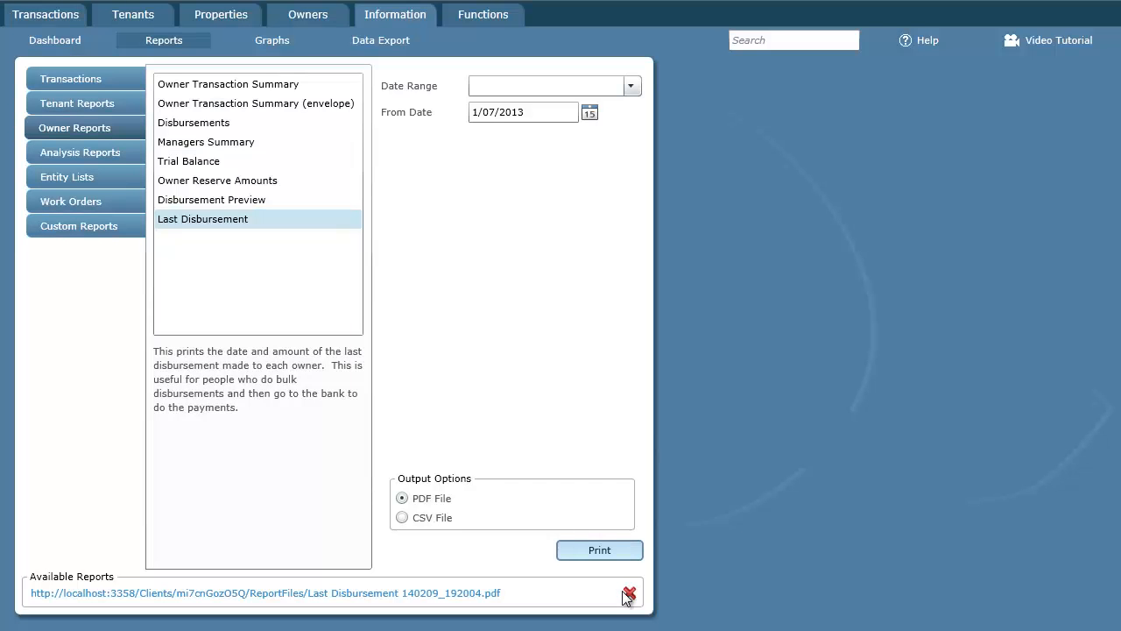
{"action": "left_click", "coordinate": [447, 593]}
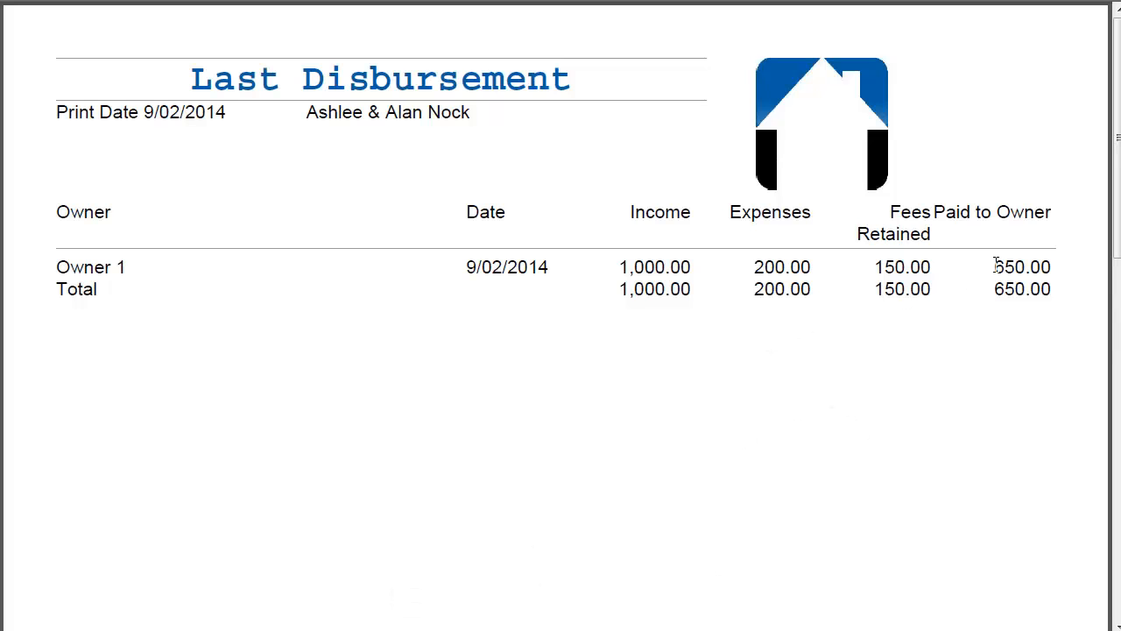
Step: Check the amount paid to Owner 1, generate the Owner Transaction Summary for 1/07/2013 to 30/06/2014 as a PDF file and open it
{"action": "left_click_drag", "start_coordinate": [993, 267], "coordinate": [1055, 267]}
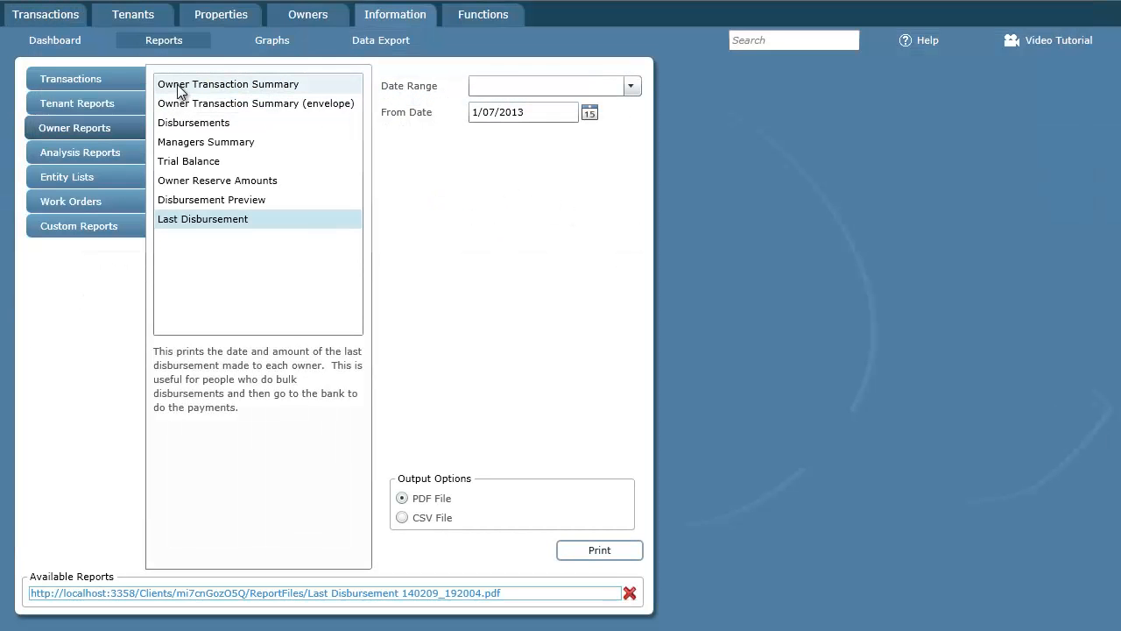
{"action": "left_click", "coordinate": [184, 86]}
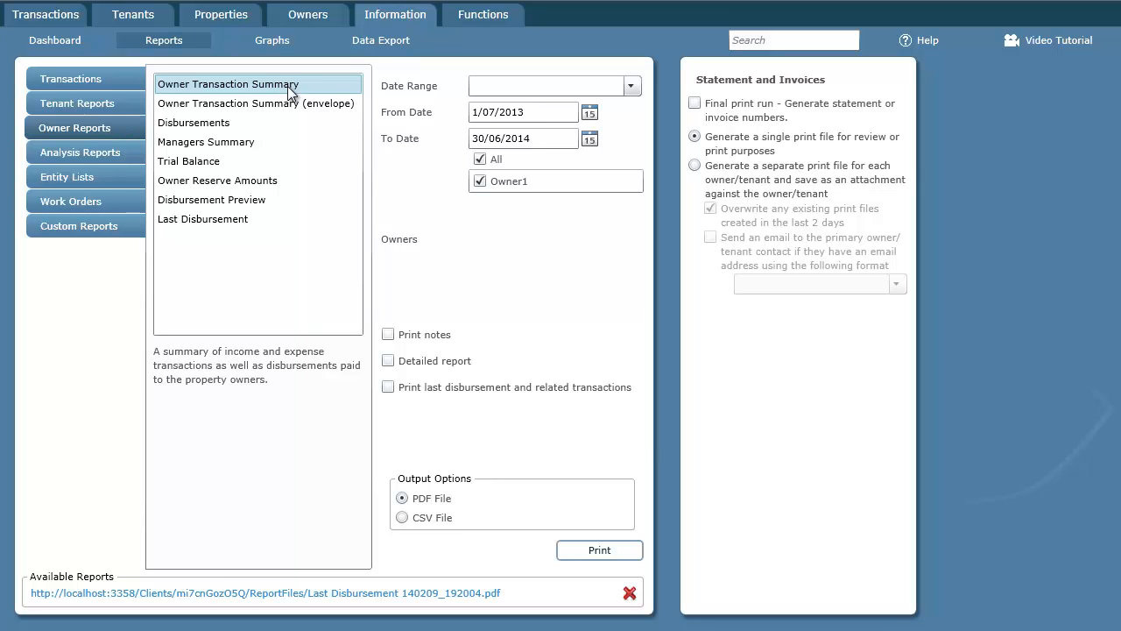
{"action": "left_click", "coordinate": [603, 549]}
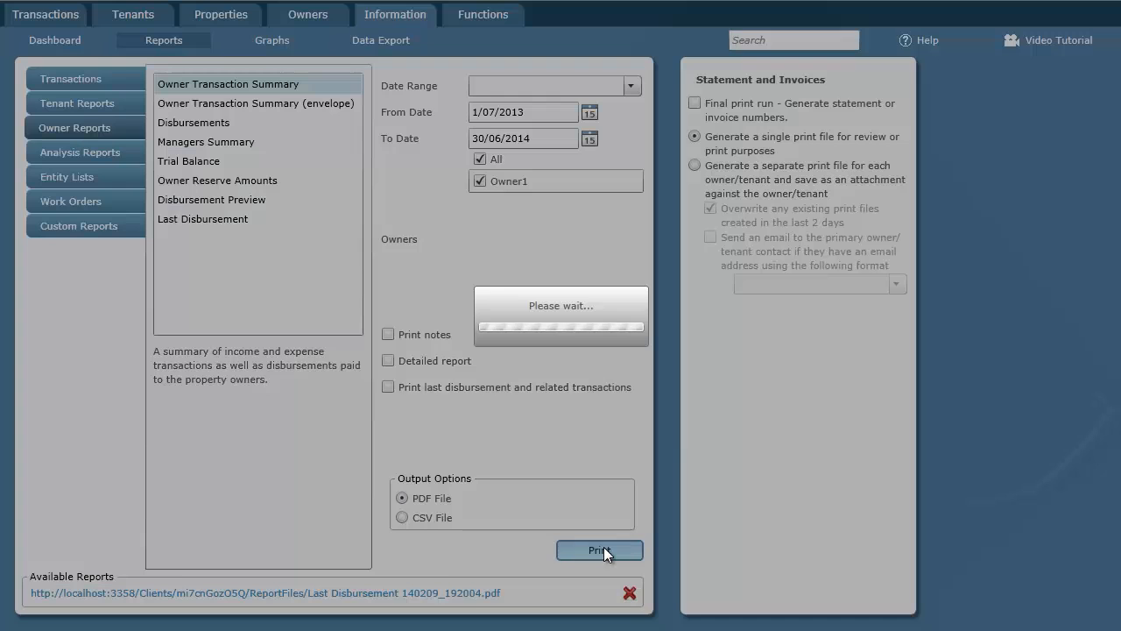
{"action": "left_click", "coordinate": [399, 596]}
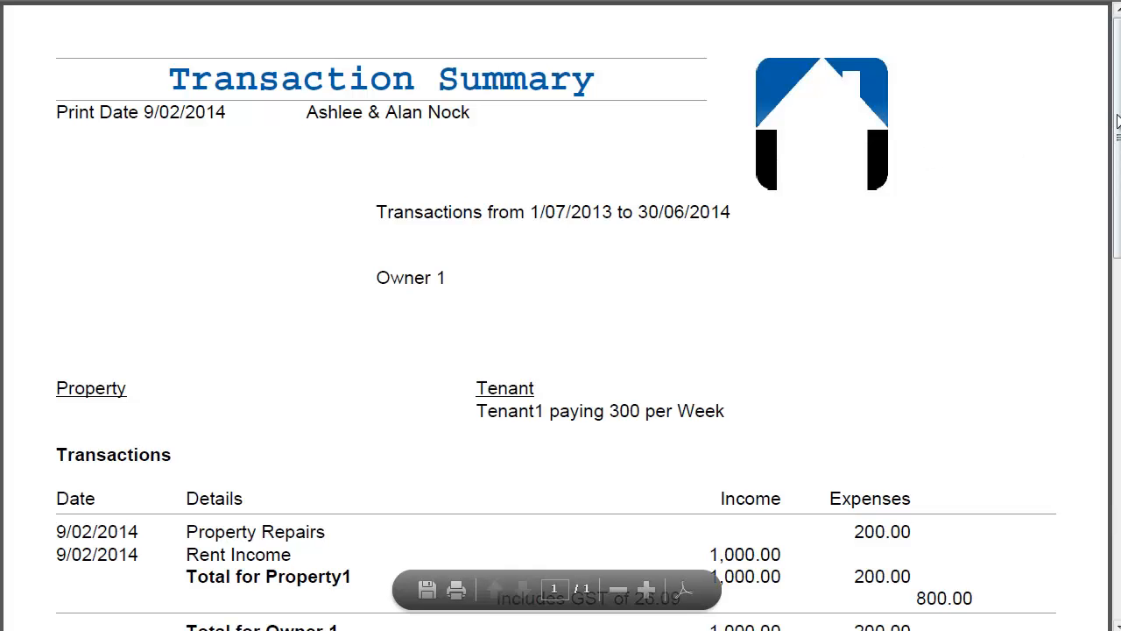
Step: Examine the repairs, rent income, inspection fee, disbursement fee with its GST, and payment to owner in the Transaction Summary report
{"action": "left_click_drag", "start_coordinate": [1118, 135], "coordinate": [1118, 263]}
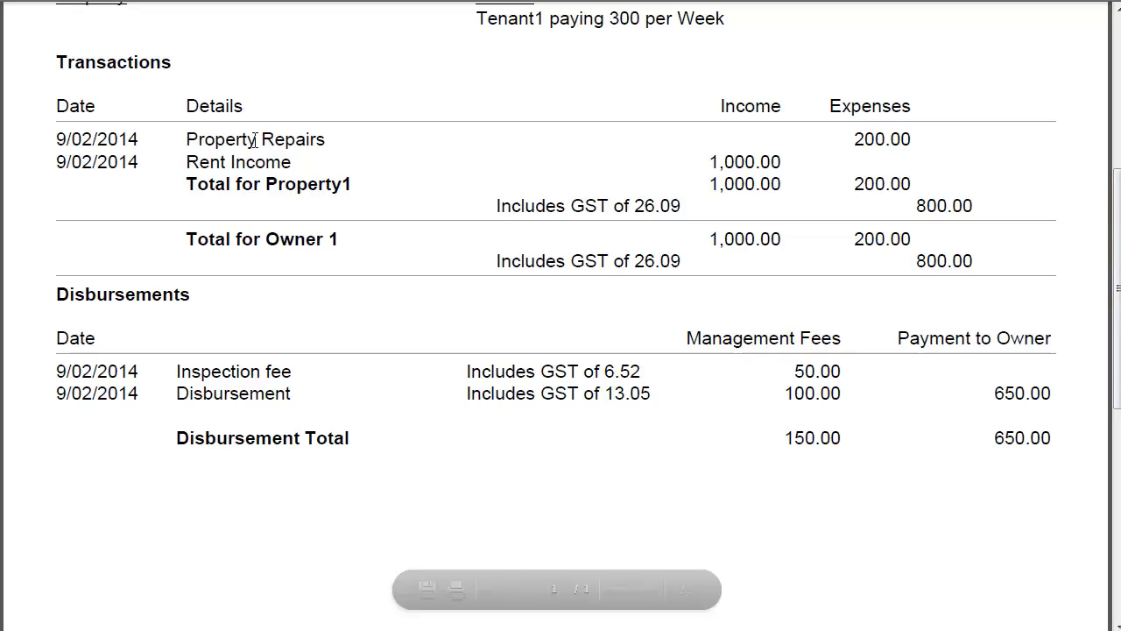
{"action": "left_click_drag", "start_coordinate": [254, 140], "coordinate": [338, 140]}
{"action": "left_click_drag", "start_coordinate": [852, 140], "coordinate": [927, 137]}
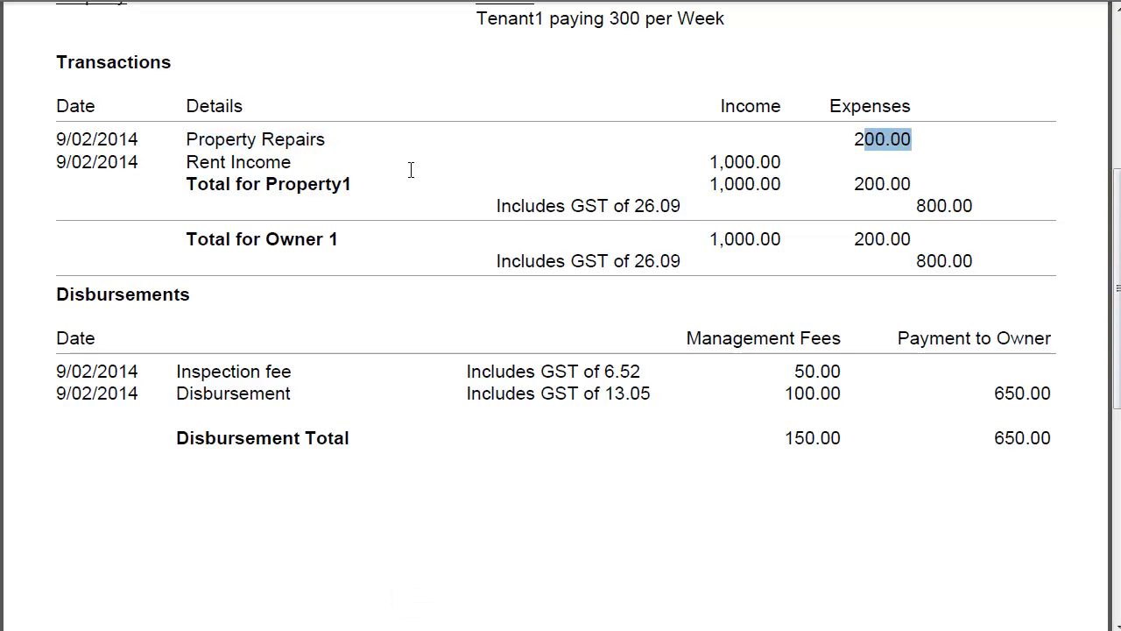
{"action": "left_click_drag", "start_coordinate": [186, 163], "coordinate": [359, 172]}
{"action": "left_click_drag", "start_coordinate": [706, 161], "coordinate": [800, 162]}
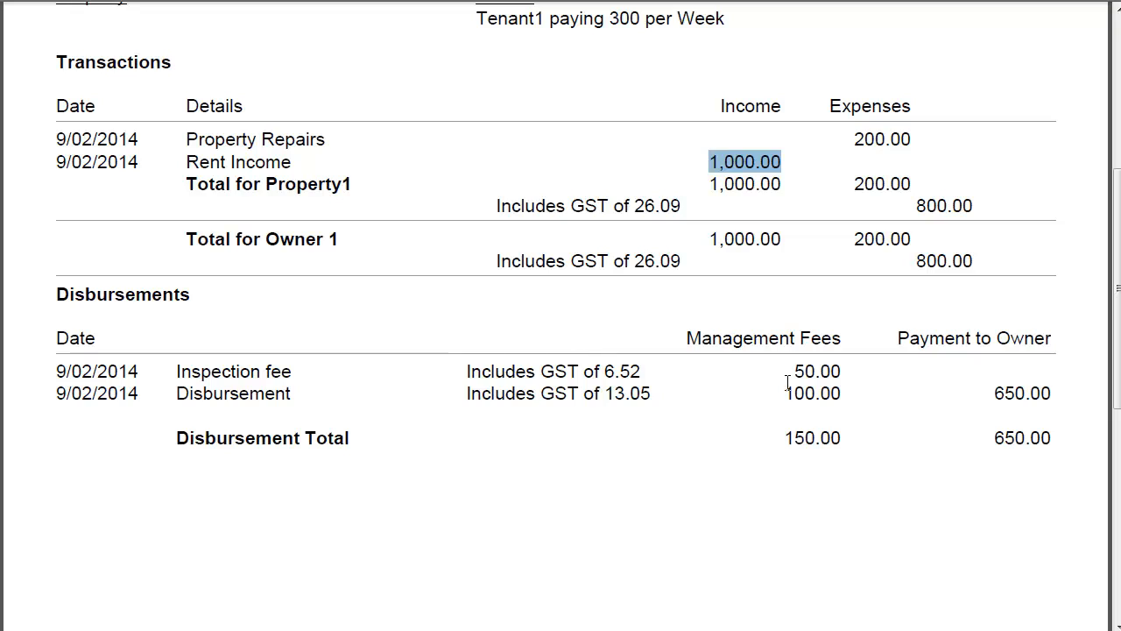
{"action": "left_click_drag", "start_coordinate": [793, 372], "coordinate": [842, 372]}
{"action": "triple_click", "coordinate": [188, 372]}
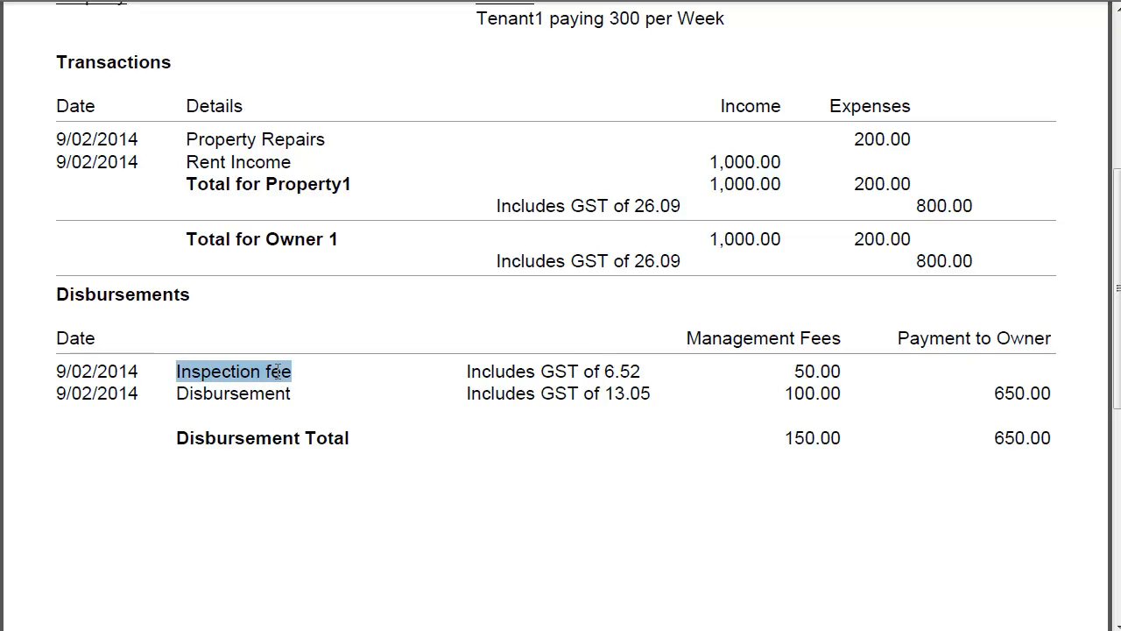
{"action": "left_click_drag", "start_coordinate": [785, 394], "coordinate": [842, 393]}
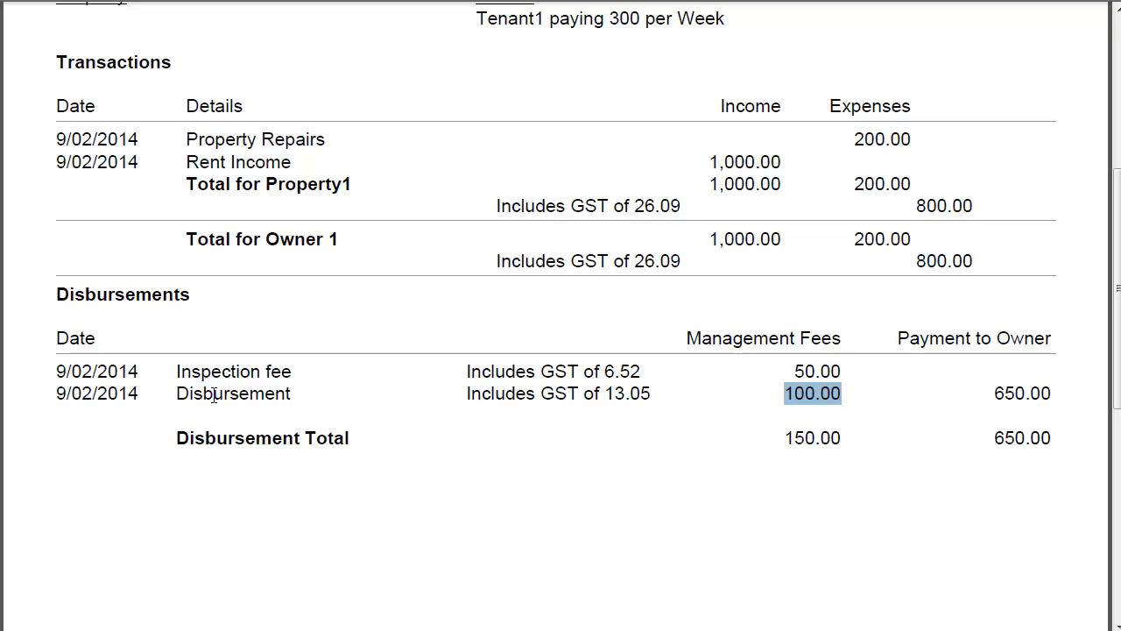
{"action": "left_click_drag", "start_coordinate": [203, 393], "coordinate": [296, 395]}
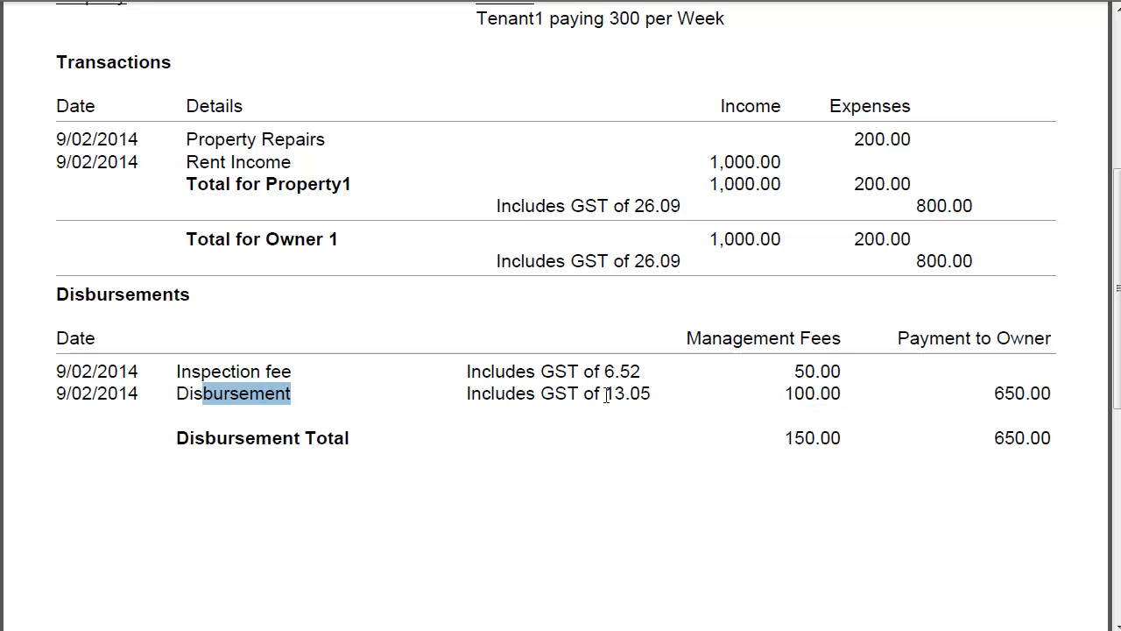
{"action": "left_click_drag", "start_coordinate": [604, 393], "coordinate": [663, 396]}
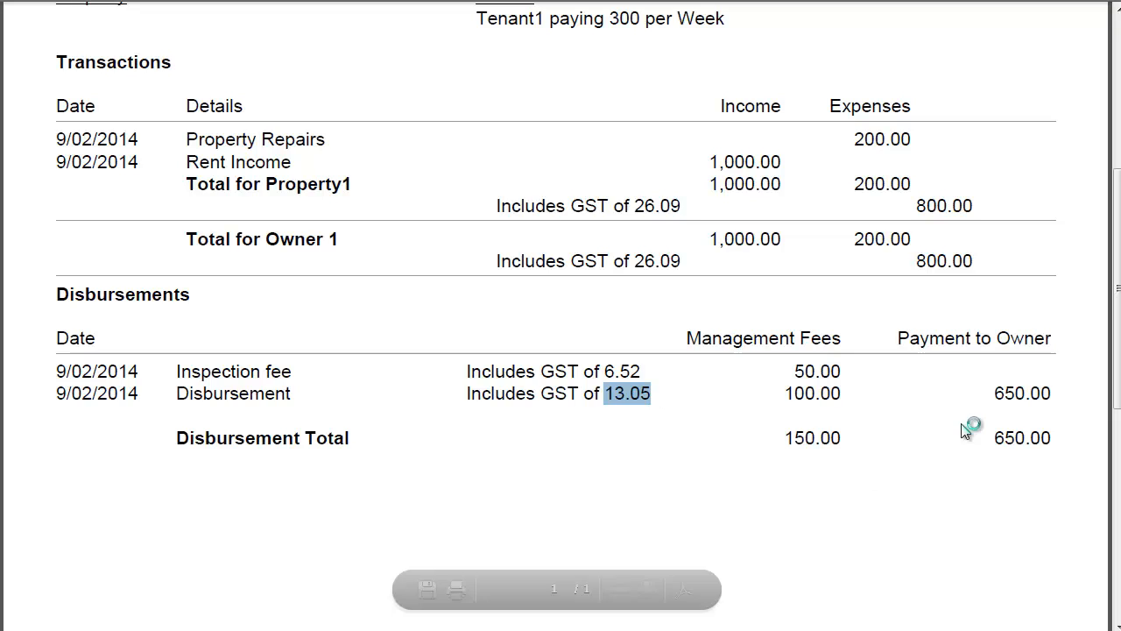
{"action": "left_click_drag", "start_coordinate": [994, 393], "coordinate": [1056, 393]}
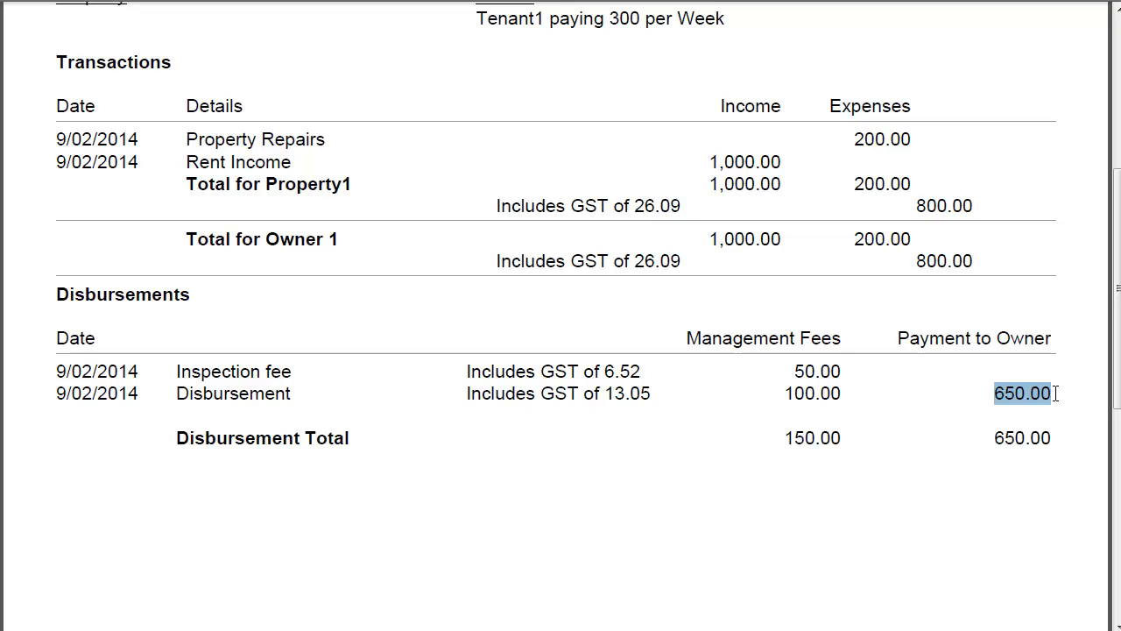
{"action": "scroll", "coordinate": [1117, 289], "scroll_direction": "up", "scroll_amount": 3}
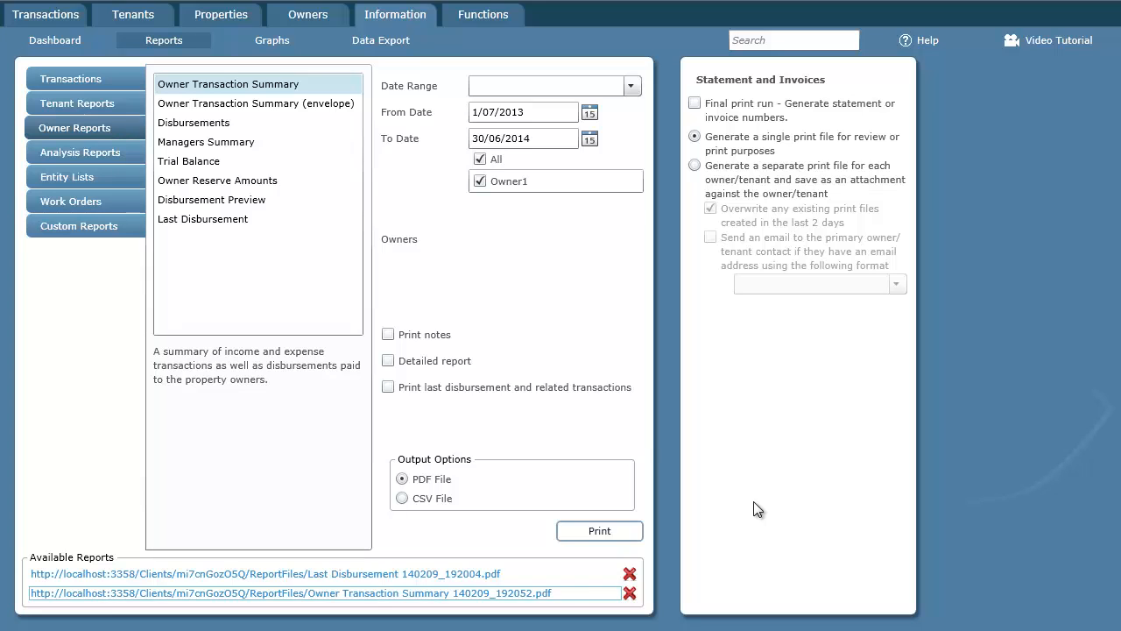
Step: Enable the final print run for statements and choose a separate print file per owner saved as an attachment
{"action": "left_click", "coordinate": [694, 103]}
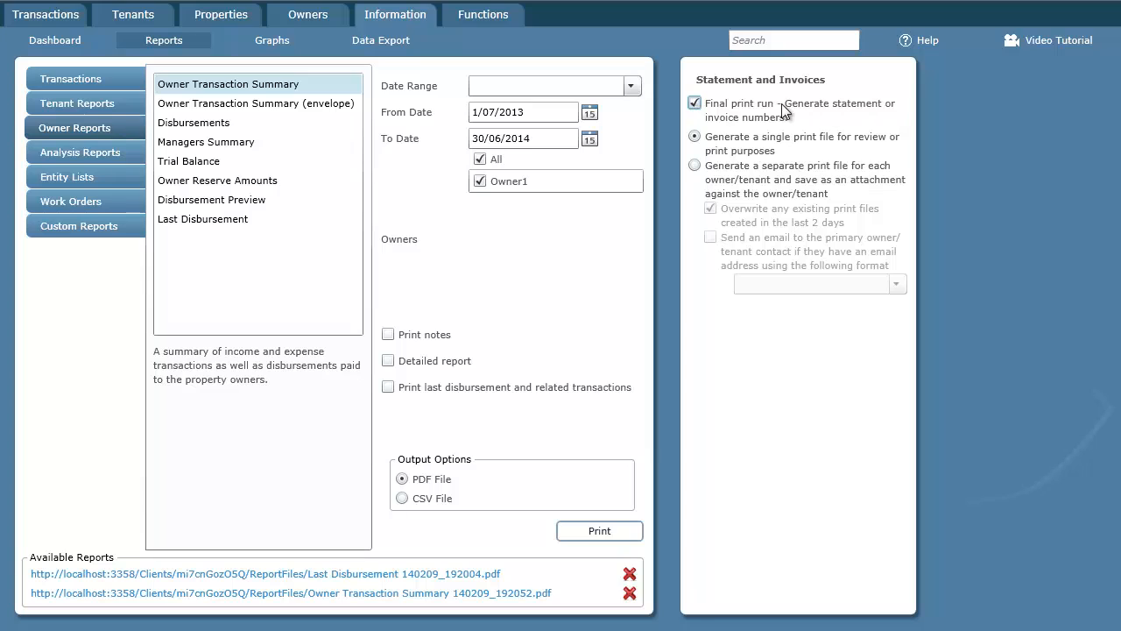
{"action": "left_click", "coordinate": [695, 103]}
{"action": "left_click", "coordinate": [695, 165]}
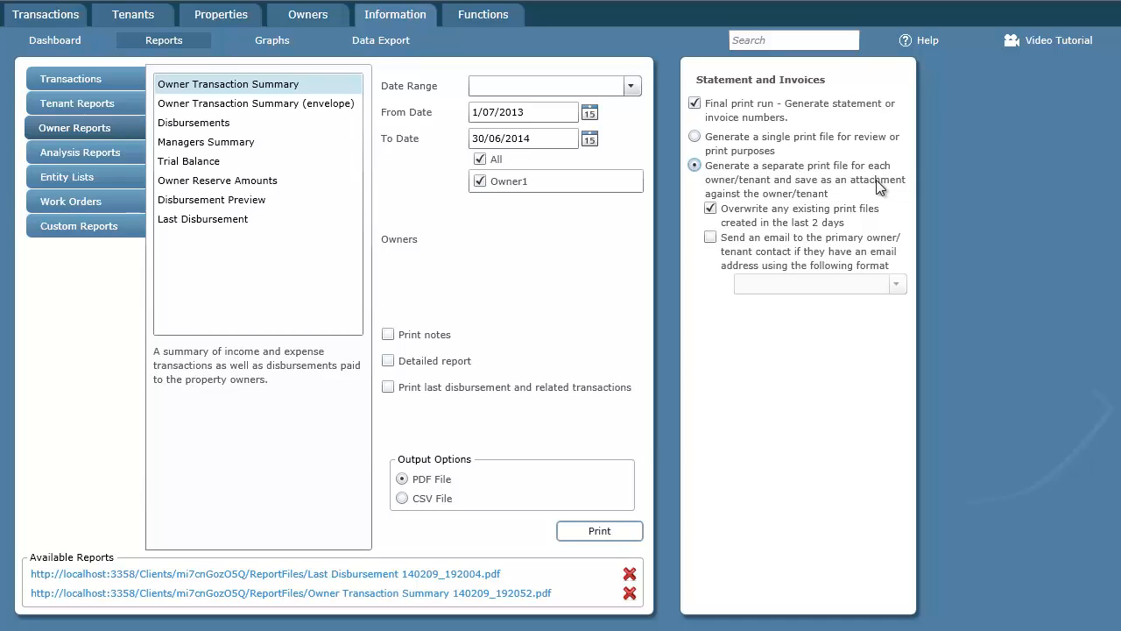
{"action": "left_click", "coordinate": [710, 237]}
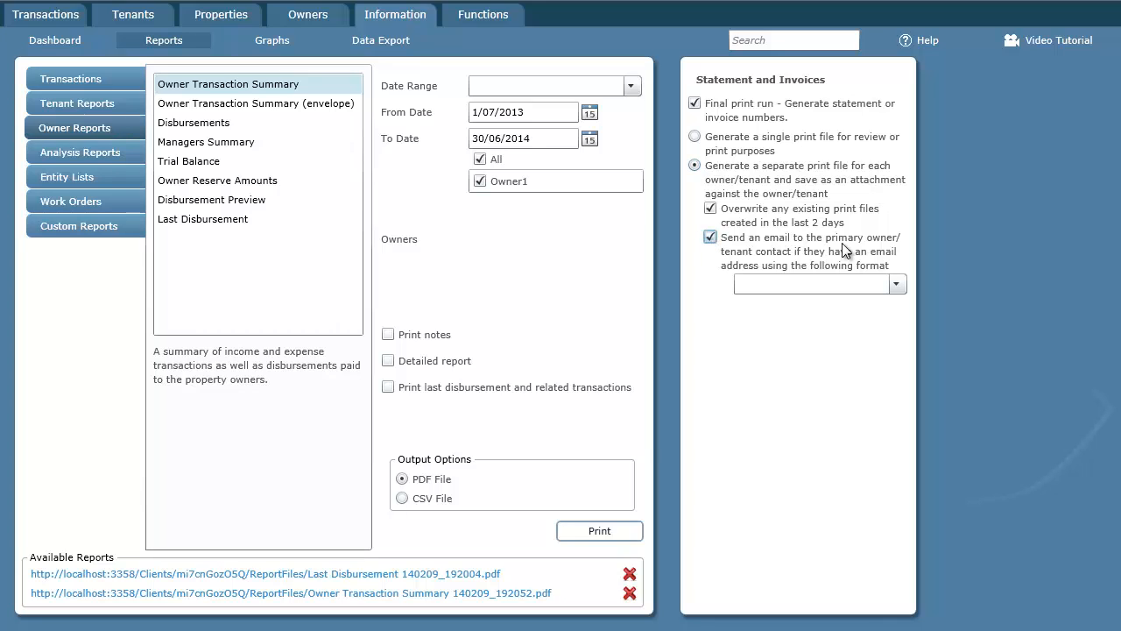
{"action": "left_click", "coordinate": [896, 284]}
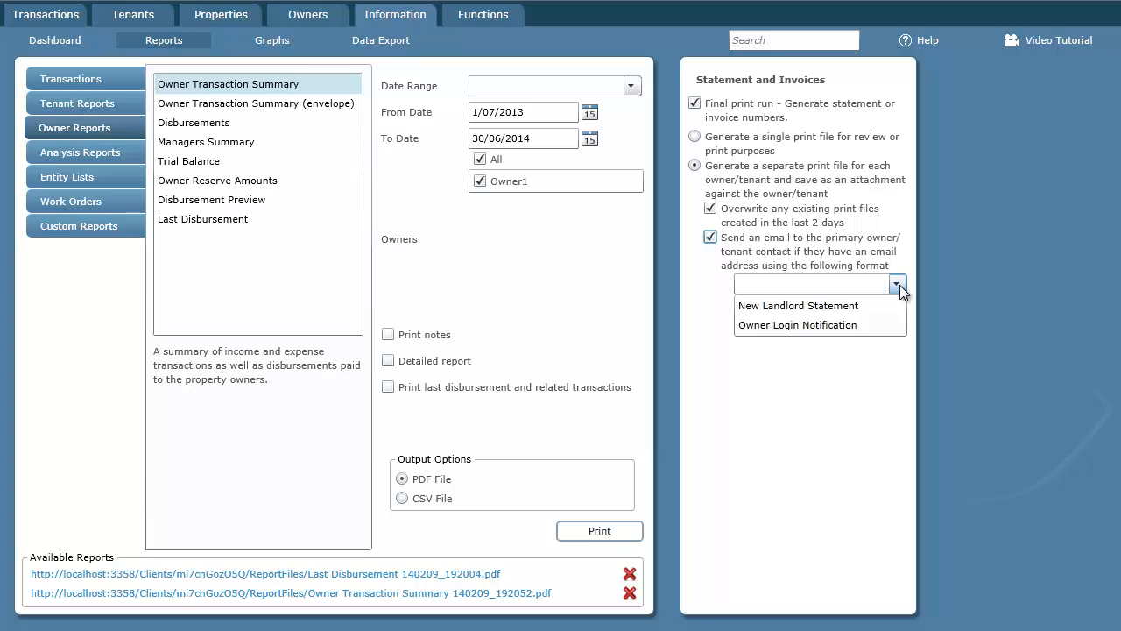
{"action": "left_click", "coordinate": [791, 307]}
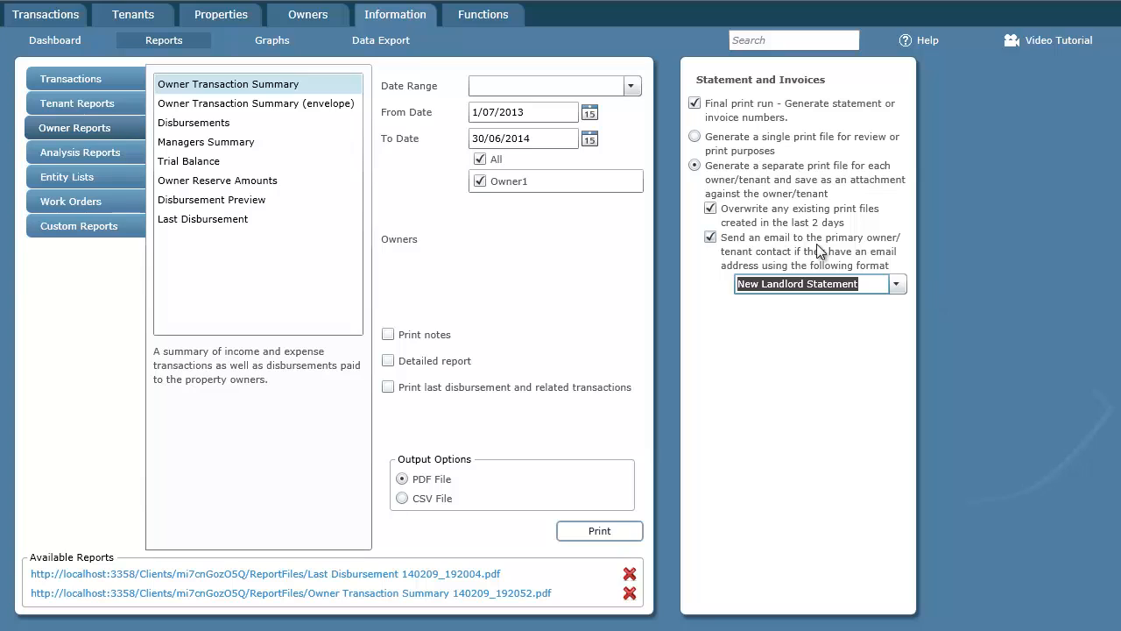
{"action": "left_click", "coordinate": [711, 238]}
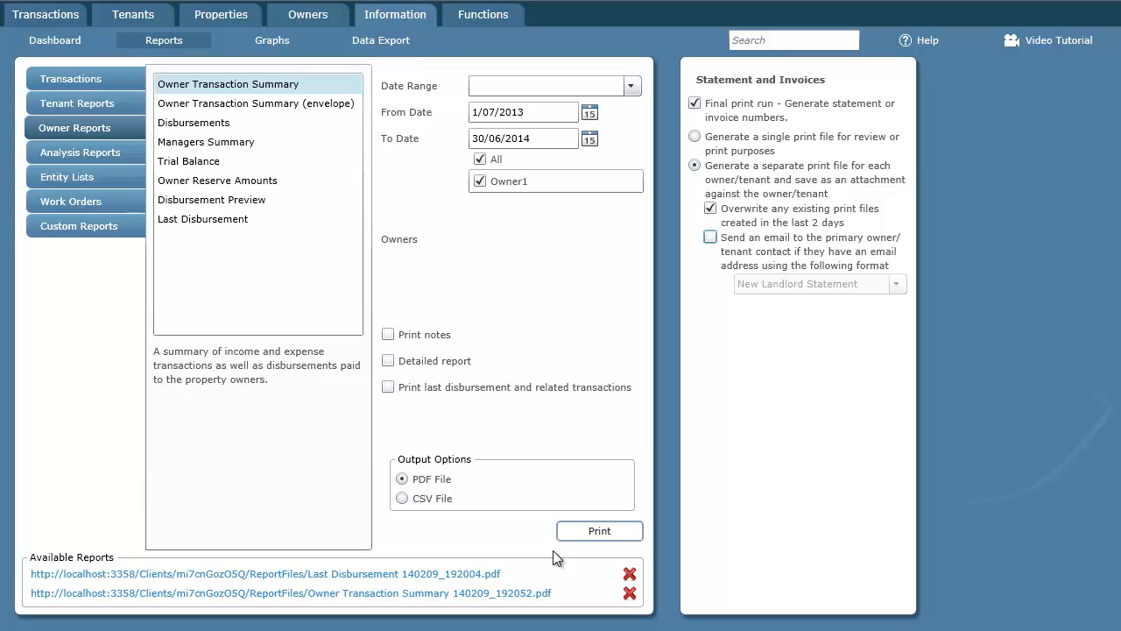
Step: Generate the final Owner Transaction Summary statement file for Owner1 without sending an email
{"action": "left_click", "coordinate": [604, 529]}
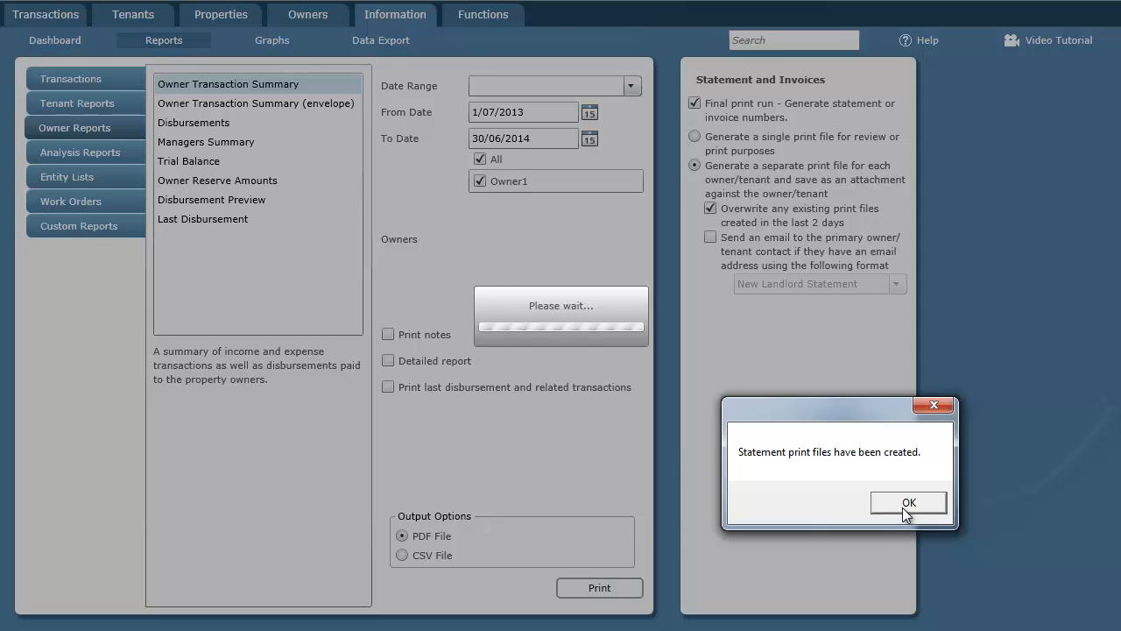
{"action": "left_click", "coordinate": [904, 507]}
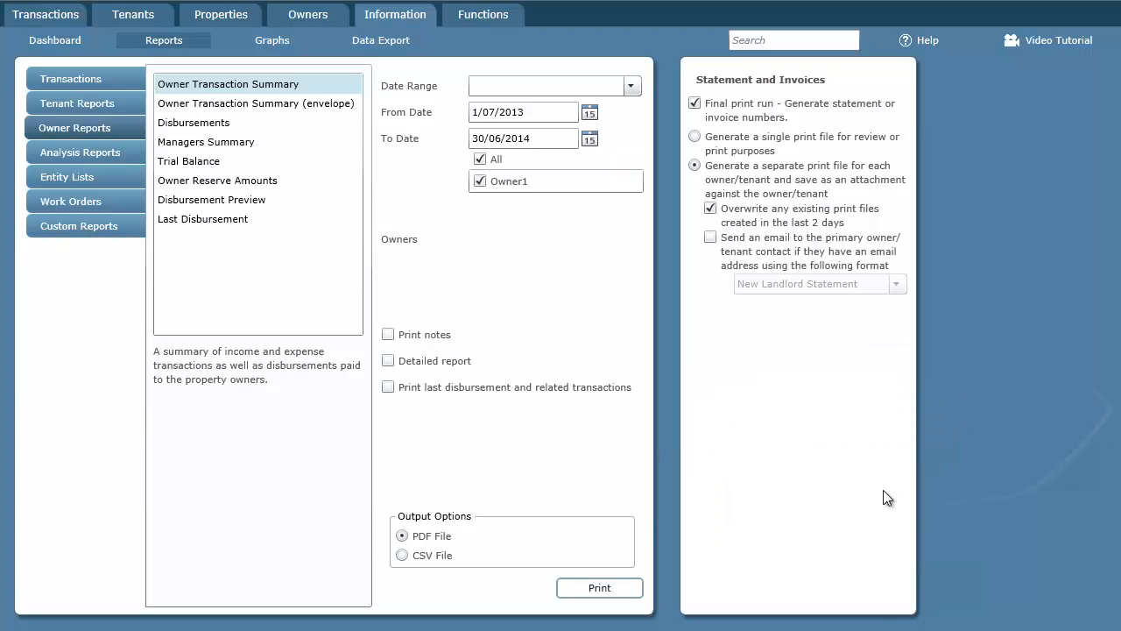
Step: Open the Statement 09 Feb 2014 attachment of Owner1 and examine its transactions and disbursements
{"action": "left_click", "coordinate": [323, 14]}
{"action": "left_click", "coordinate": [49, 125]}
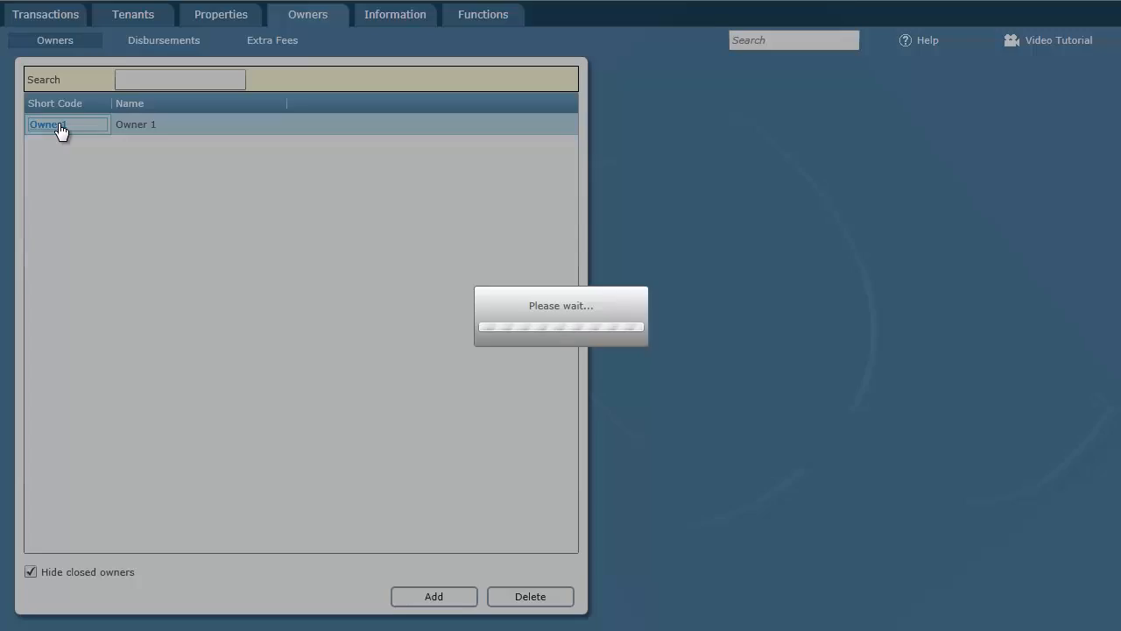
{"action": "left_click", "coordinate": [1048, 105]}
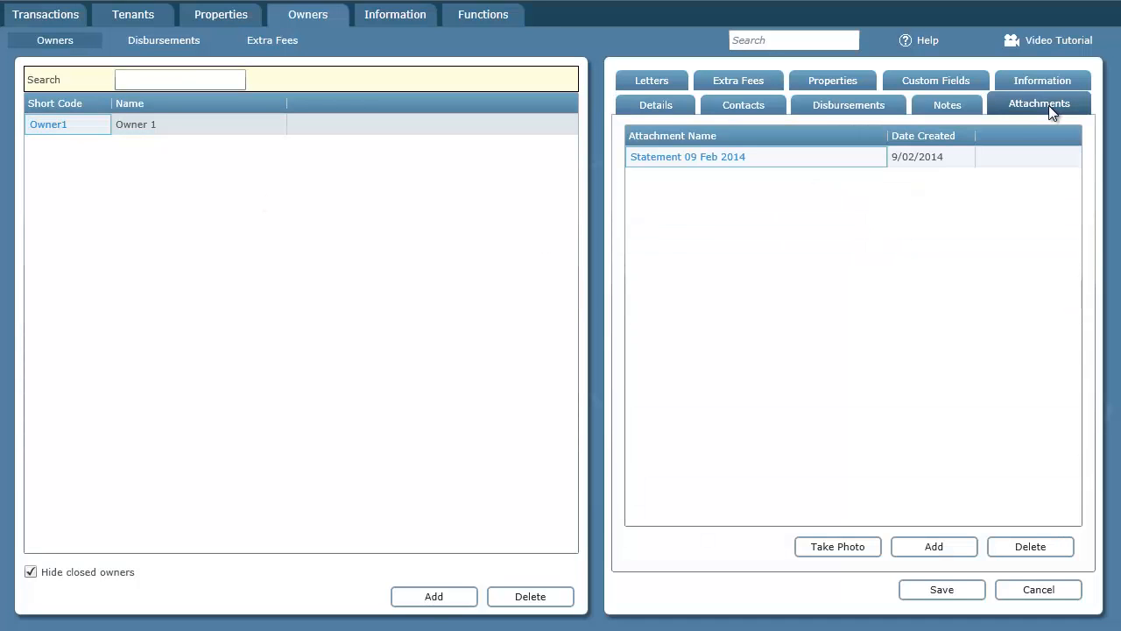
{"action": "left_click", "coordinate": [734, 160]}
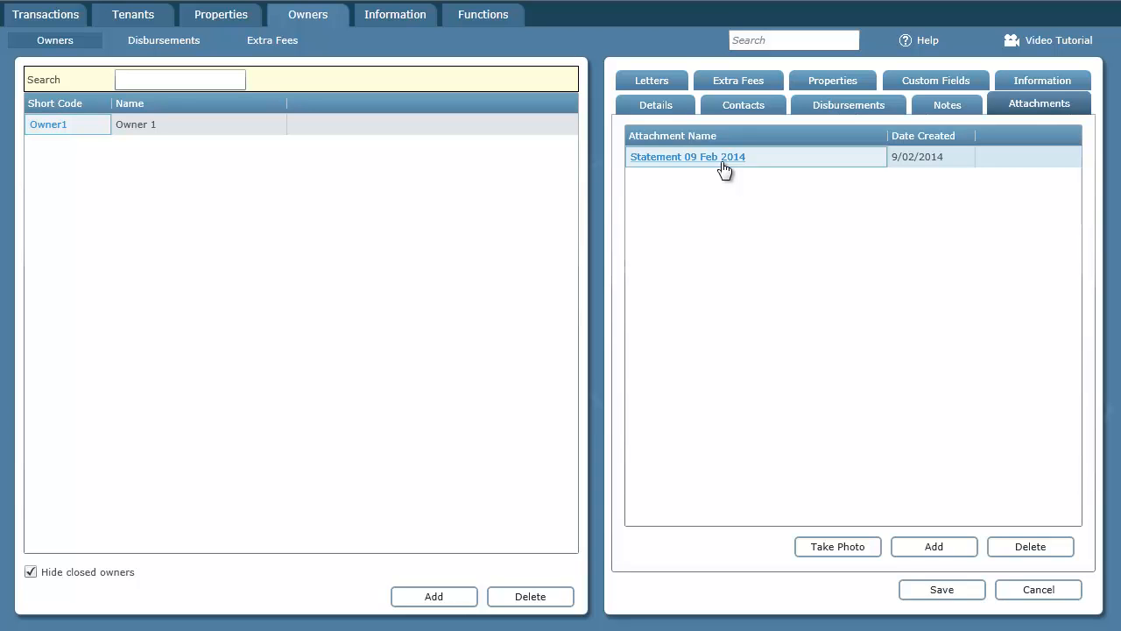
{"action": "left_click", "coordinate": [723, 157]}
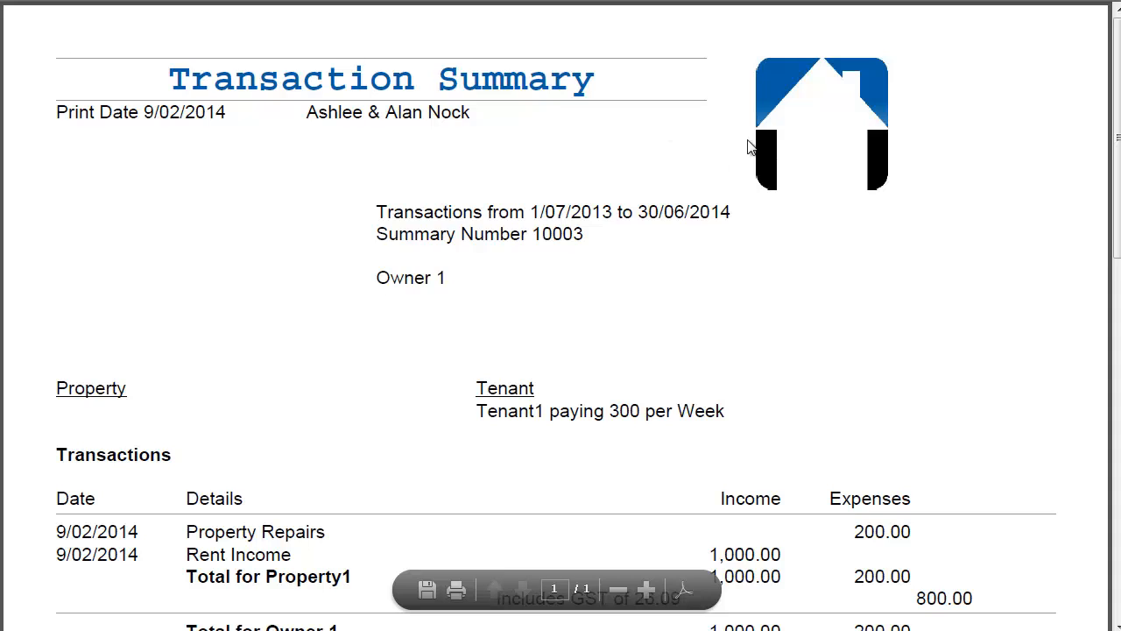
{"action": "left_click_drag", "start_coordinate": [1118, 103], "coordinate": [1114, 280]}
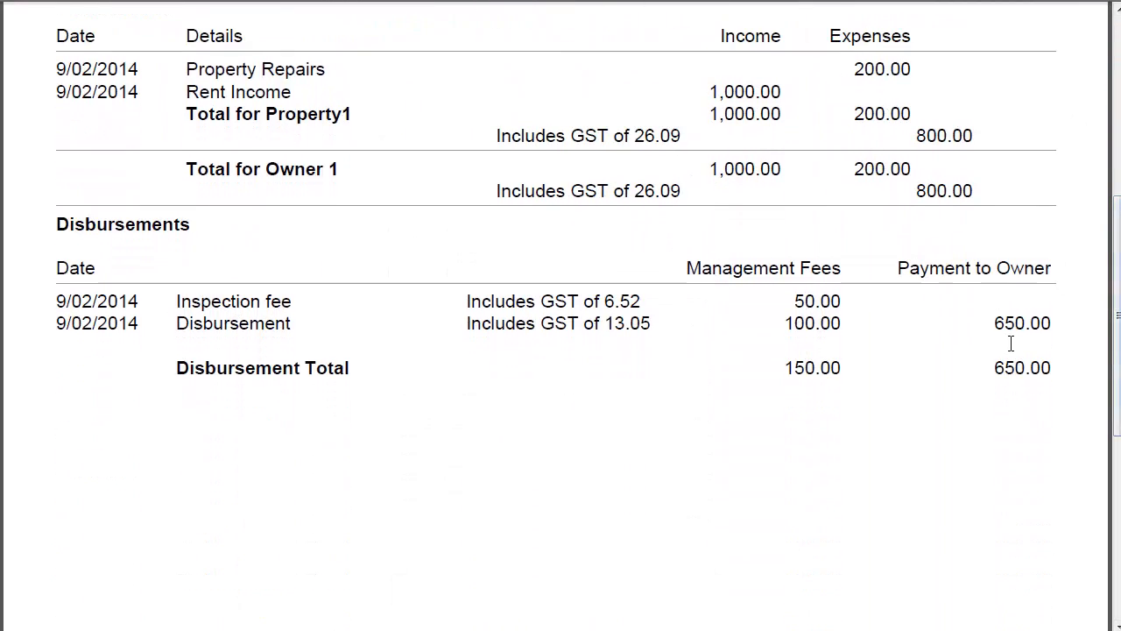